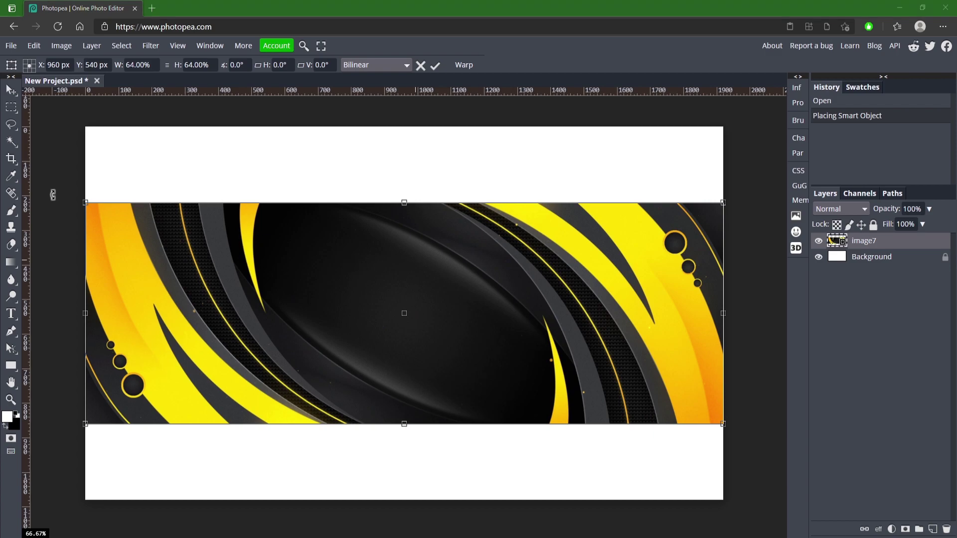
Scale the placed image7 to about 108% so it covers the canvas height, centred at X 960 px, Y 540 px.
drag(621, 332, 172, 256)
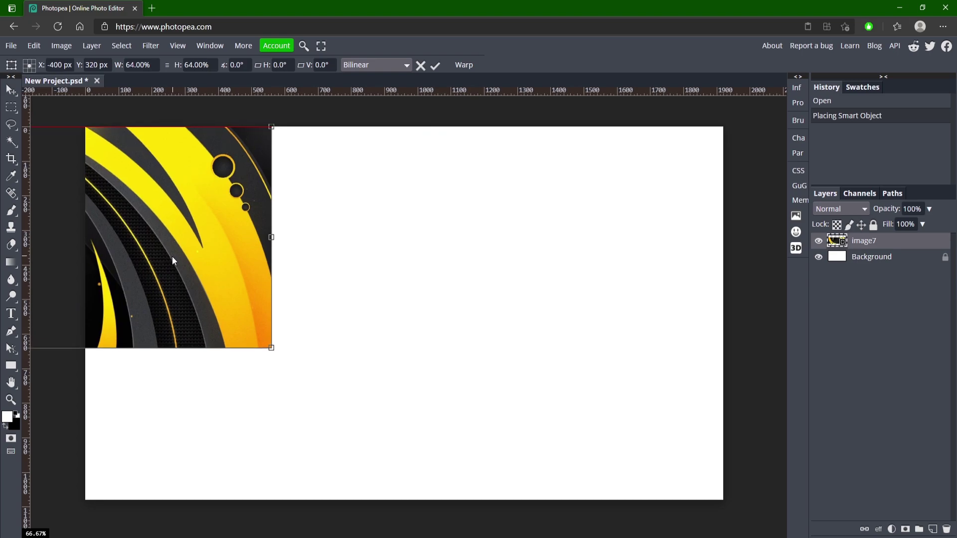
drag(271, 346, 707, 478)
drag(474, 420, 709, 424)
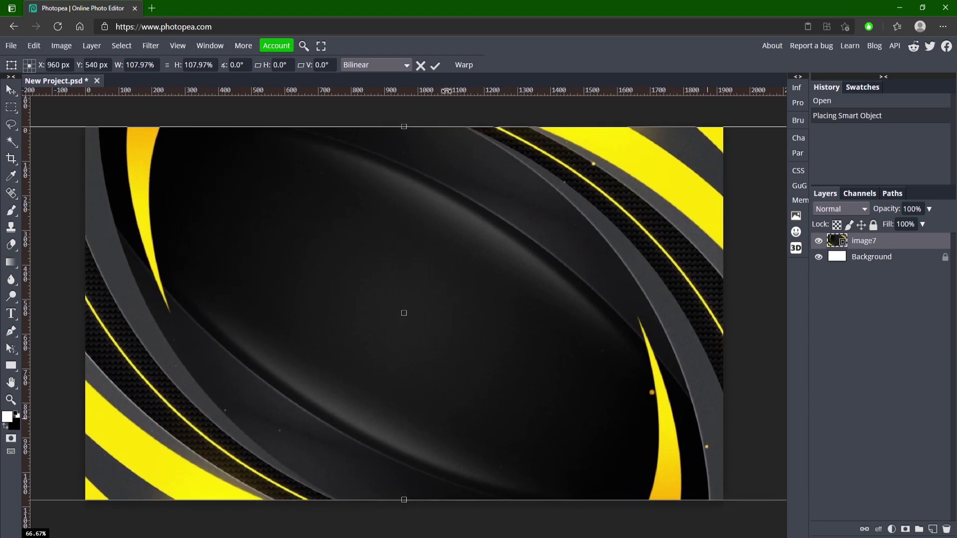
click(435, 65)
drag(522, 240, 482, 271)
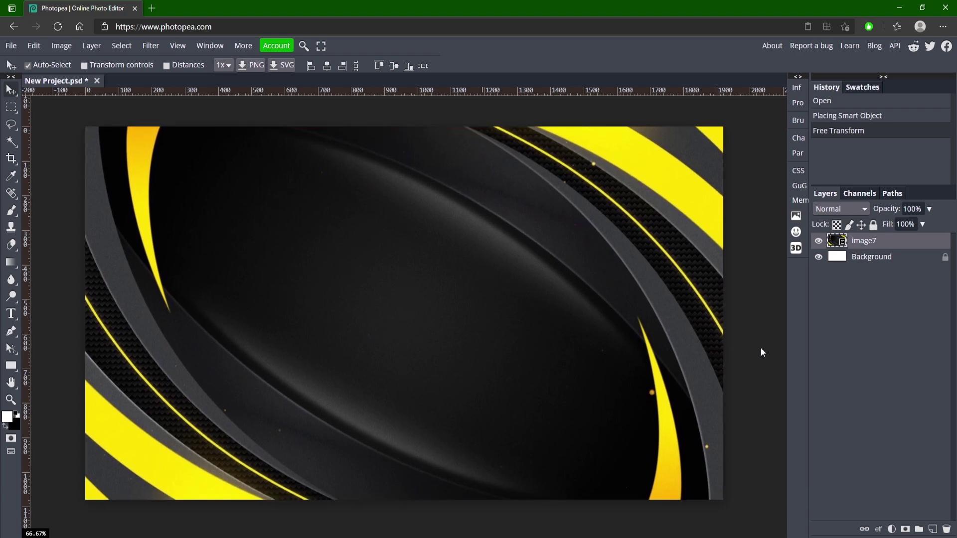
drag(669, 280, 618, 273)
Apply the Sharpen filter twice to the image7 layer.
click(145, 46)
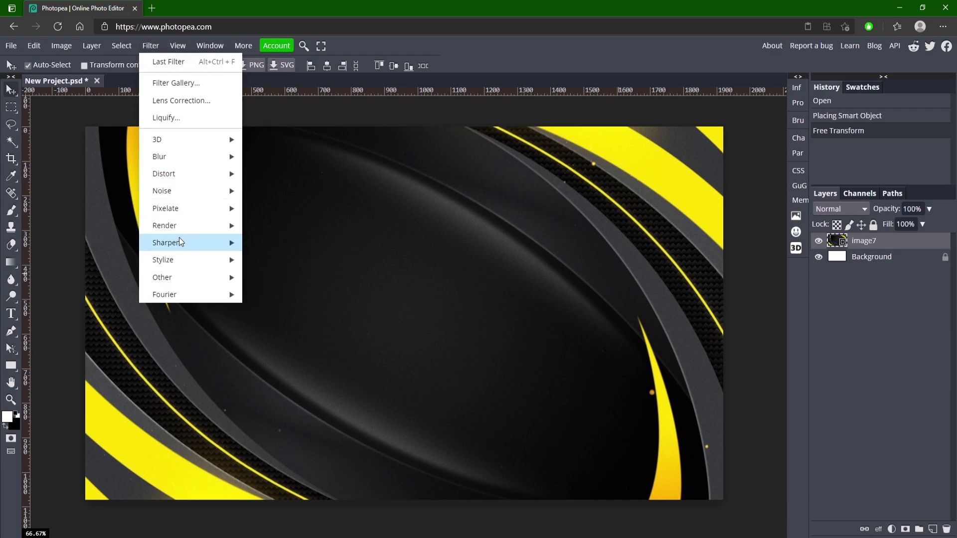
mouse_move(178, 241)
click(263, 241)
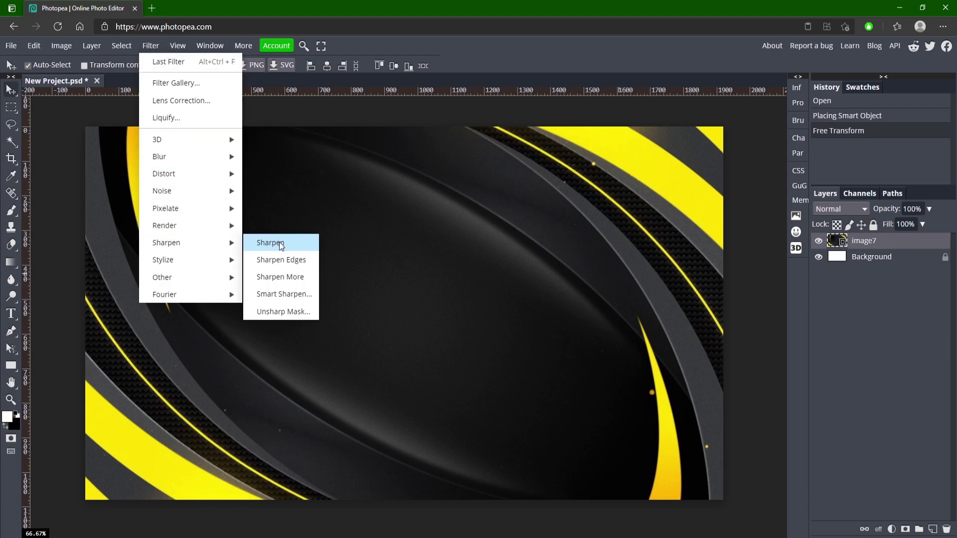
click(280, 244)
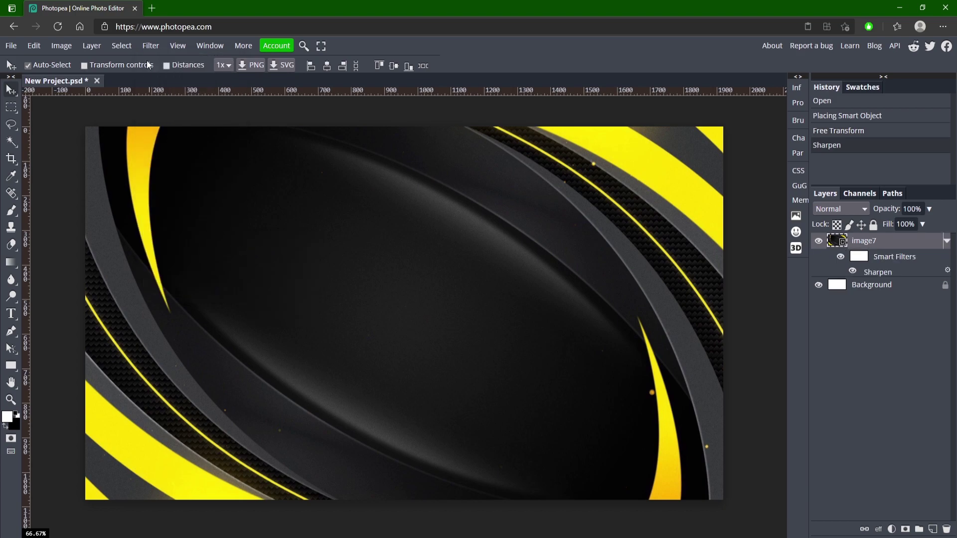
click(151, 46)
mouse_move(177, 242)
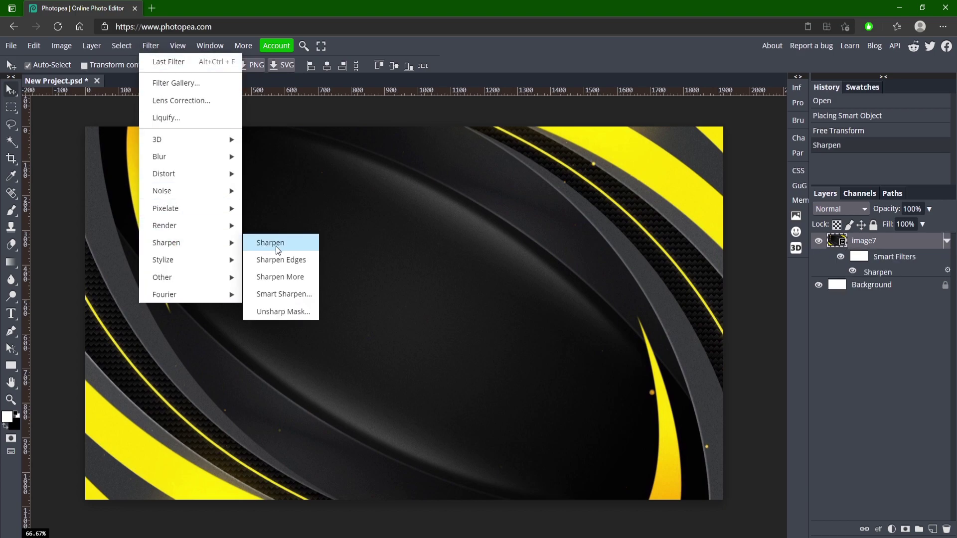
click(273, 244)
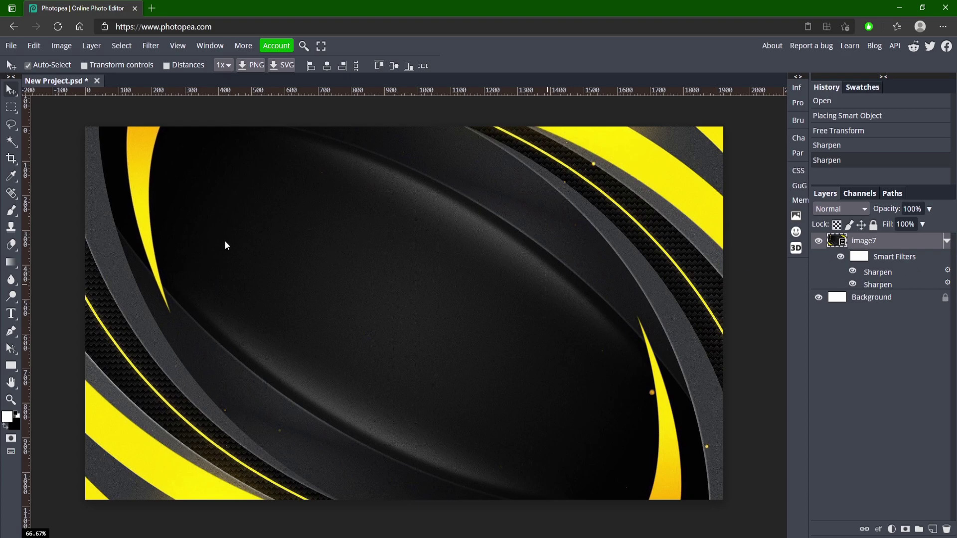
Add the text OFFLINE near the middle of the canvas and set its size to 200 px.
click(18, 317)
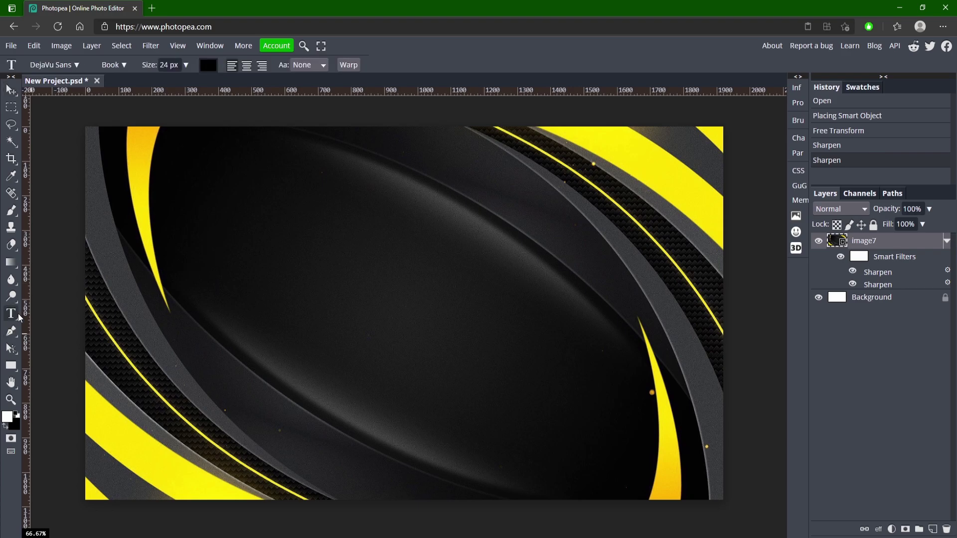
click(276, 321)
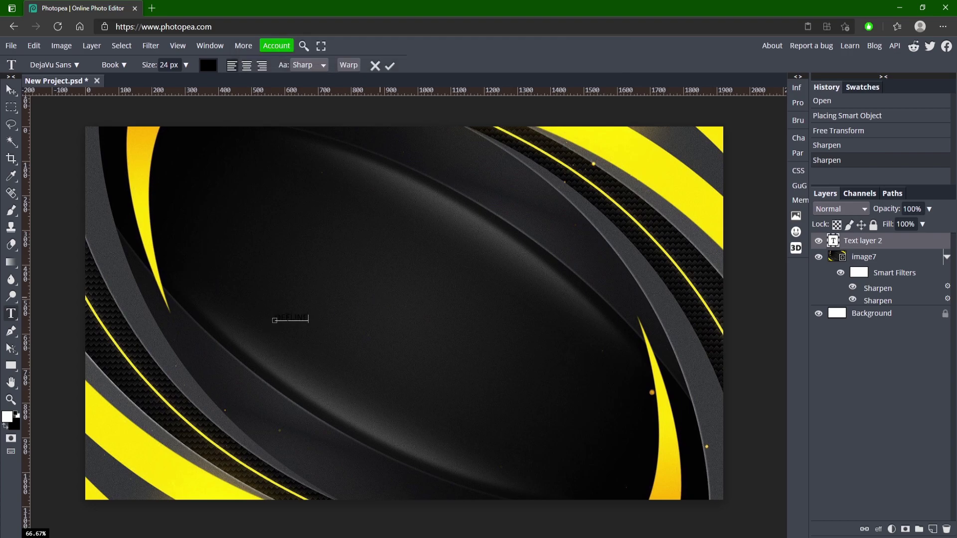
double_click(294, 317)
click(164, 65)
text(200)
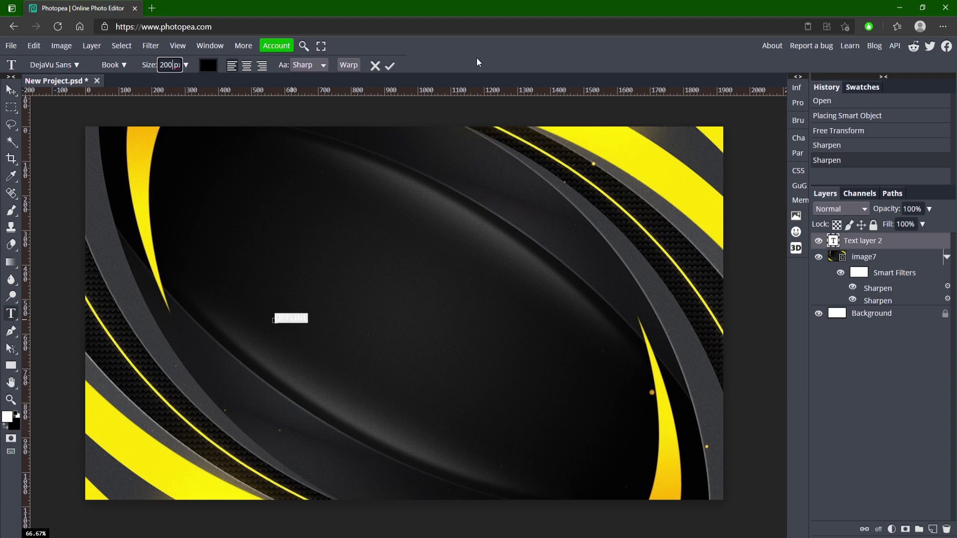
key(Return)
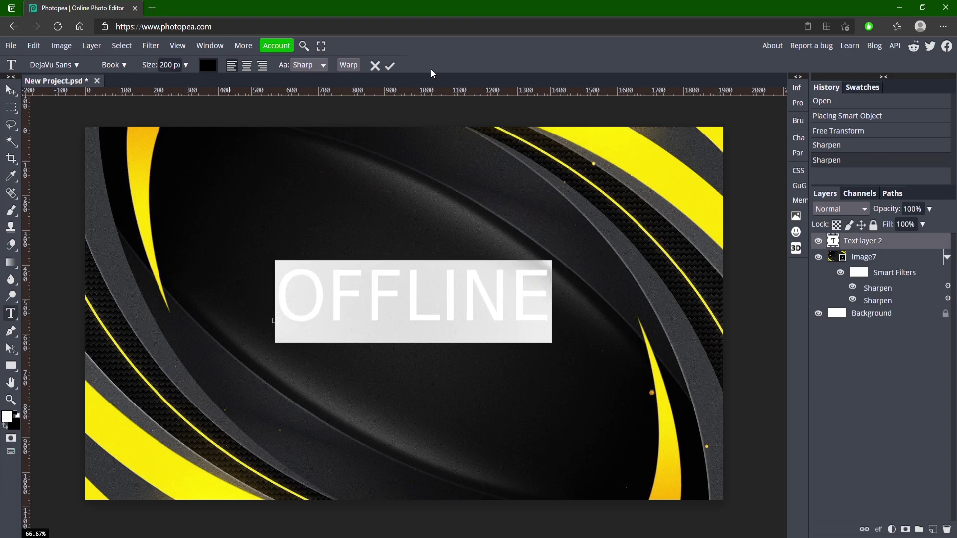
Change the OFFLINE text's font to FORQUE and its size to 300 px.
click(68, 66)
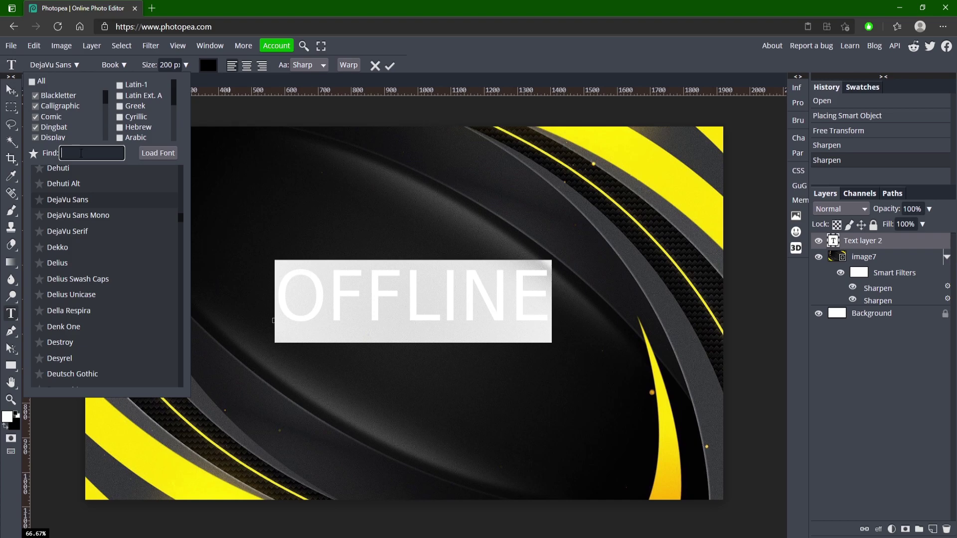
text(forq)
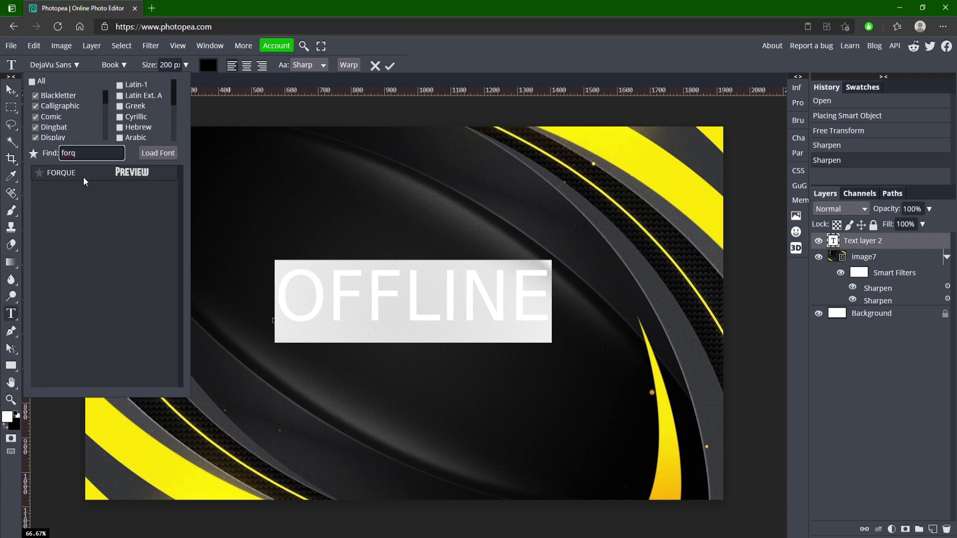
click(74, 175)
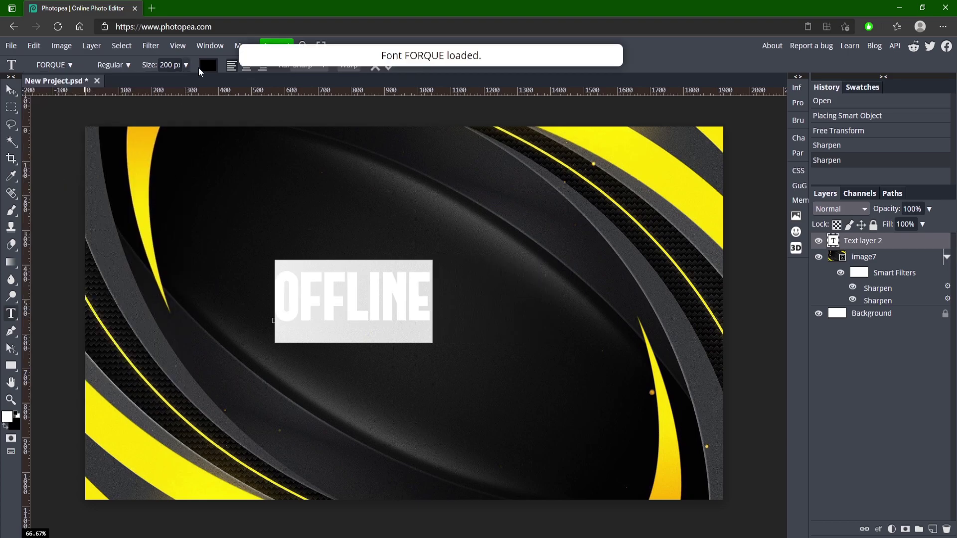
drag(165, 65, 159, 65)
text(4)
key(Return)
text(3)
key(Return)
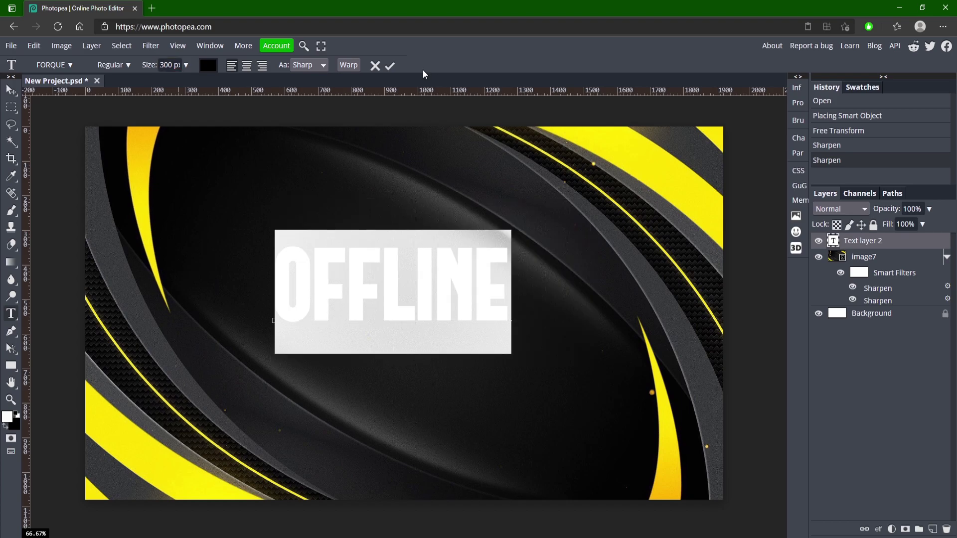
click(389, 66)
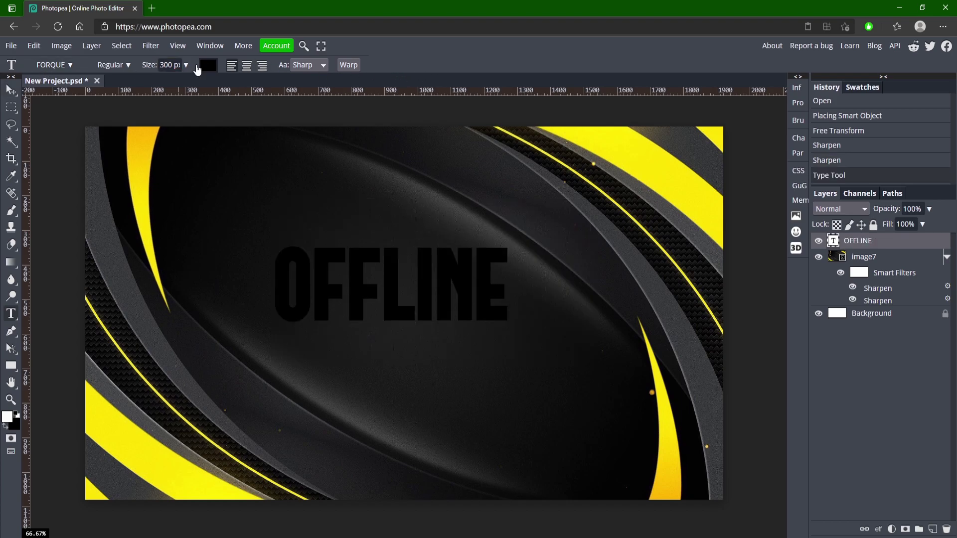
click(169, 64)
click(173, 65)
Enlarge the OFFLINE text to about 122.6% and centre it on the canvas at X 960 px, Y 540 px.
click(11, 90)
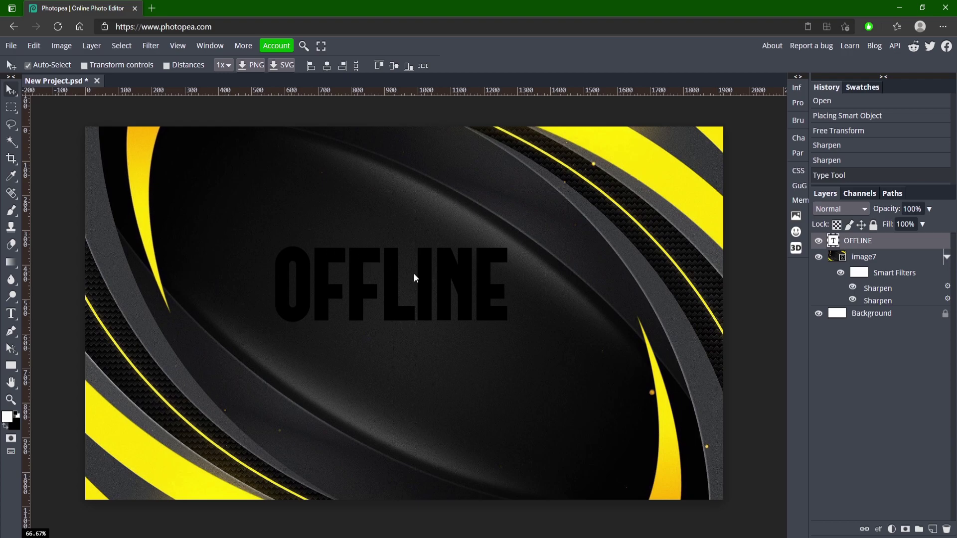
key(ctrl+t)
drag(507, 246, 578, 186)
drag(551, 219, 540, 269)
drag(520, 303, 526, 301)
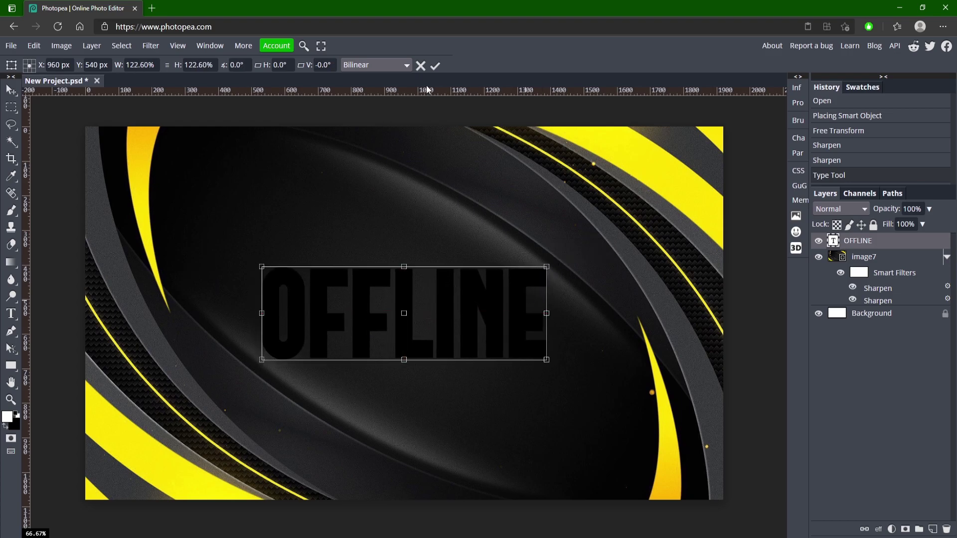
click(435, 66)
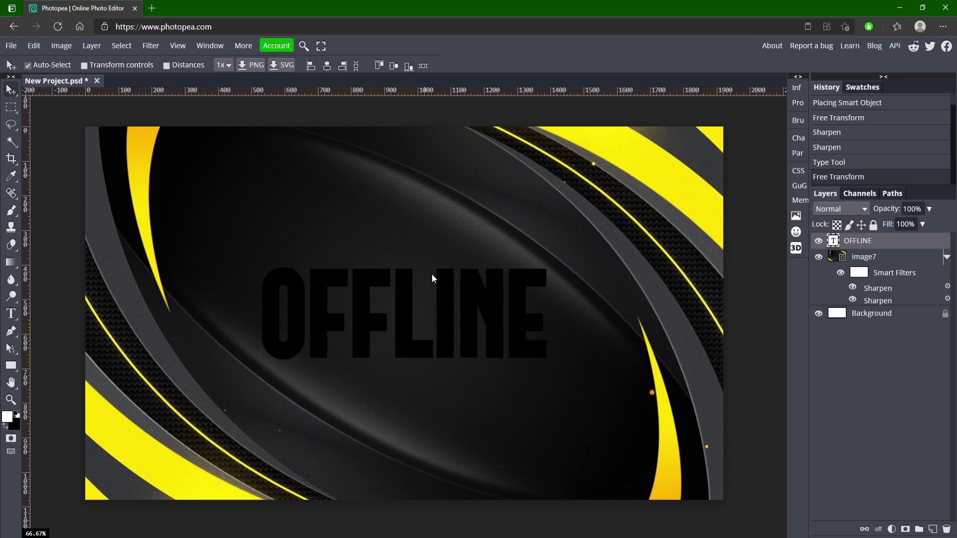
Colour the letters OFF with yellow ffe700 sampled from the background artwork.
double_click(435, 320)
click(435, 320)
key(Left)
key(shift+Left)
key(shift+Left)
key(shift+Left)
click(209, 66)
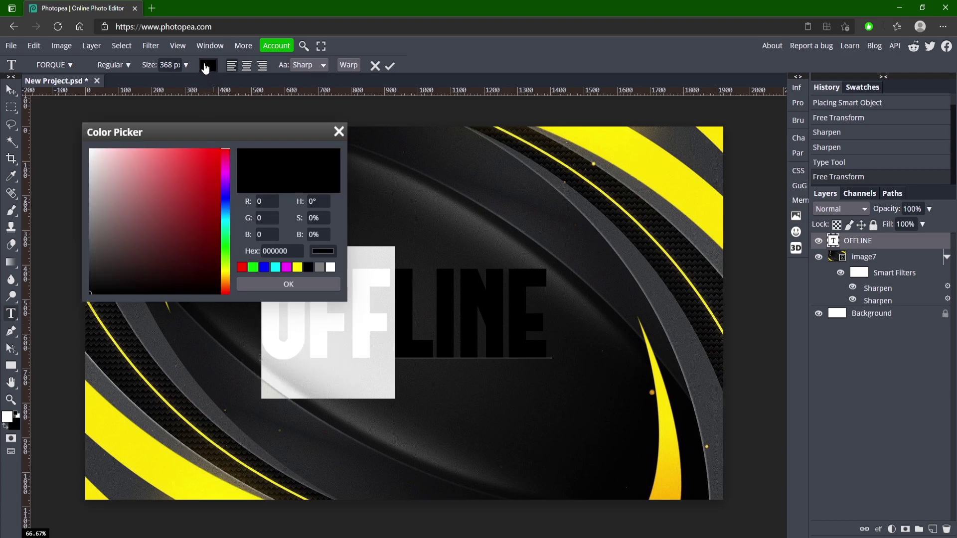
click(621, 154)
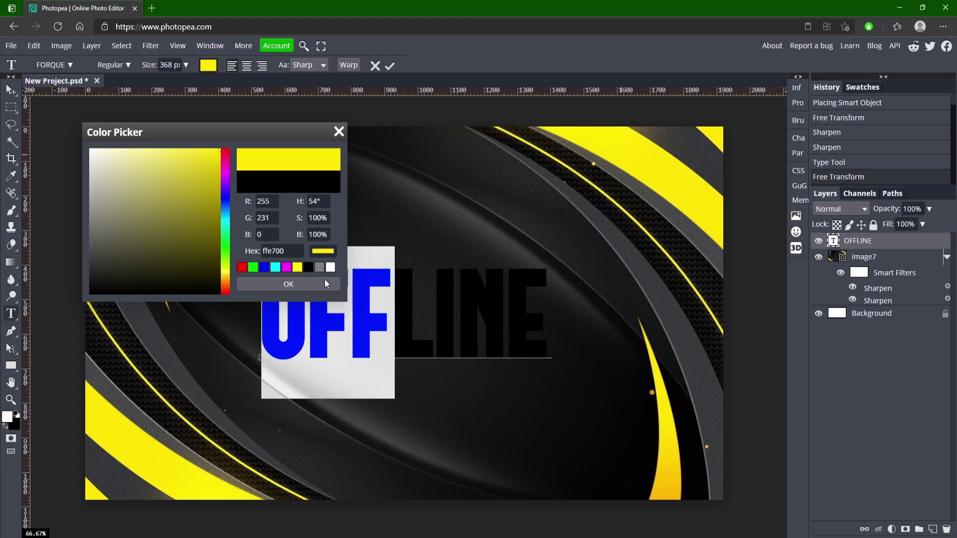
click(288, 284)
click(389, 65)
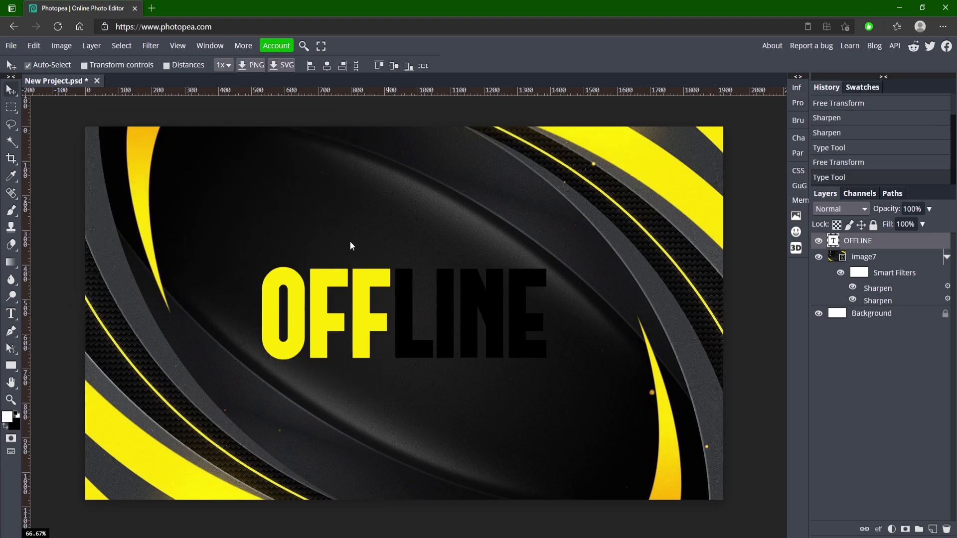
Colour the letters LINE white.
double_click(420, 336)
drag(401, 333, 565, 243)
click(208, 65)
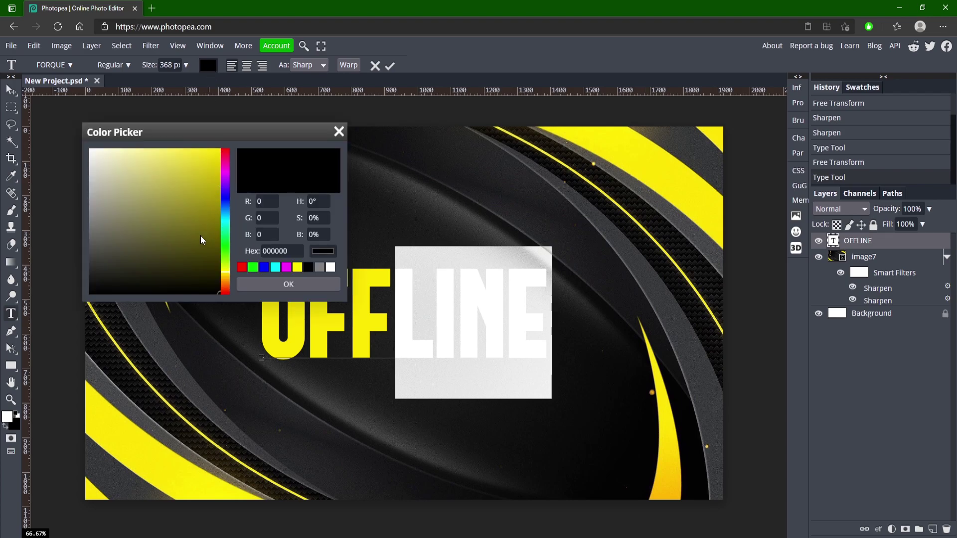
drag(204, 243, 90, 149)
click(288, 284)
click(390, 65)
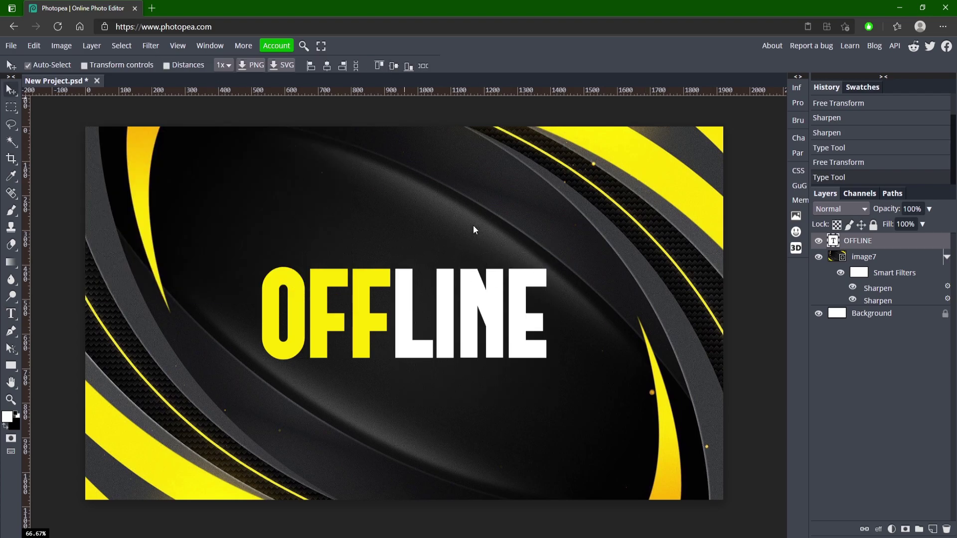
Place a duplicate of the OFFLINE text above the original, scaled down to a font size of about 177 px.
key(ctrl+j)
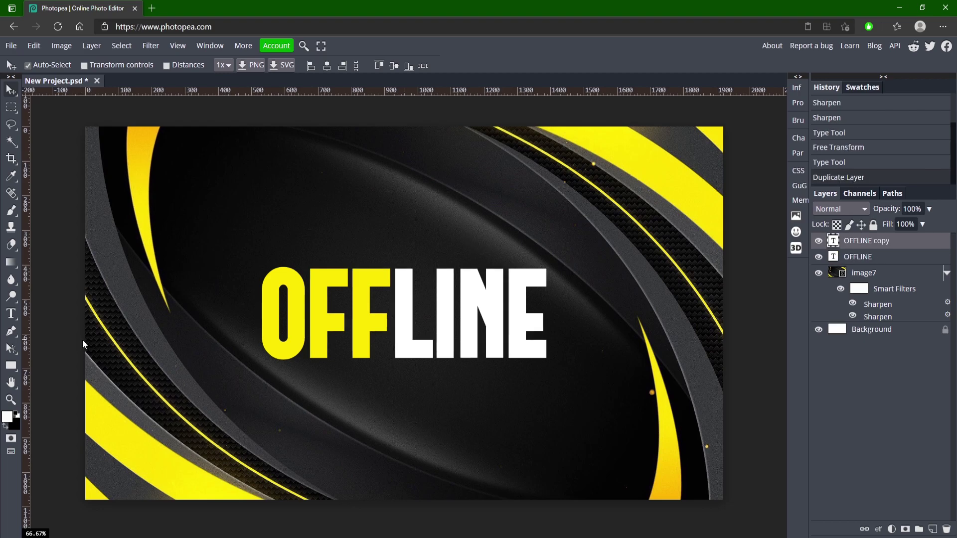
drag(453, 315, 394, 187)
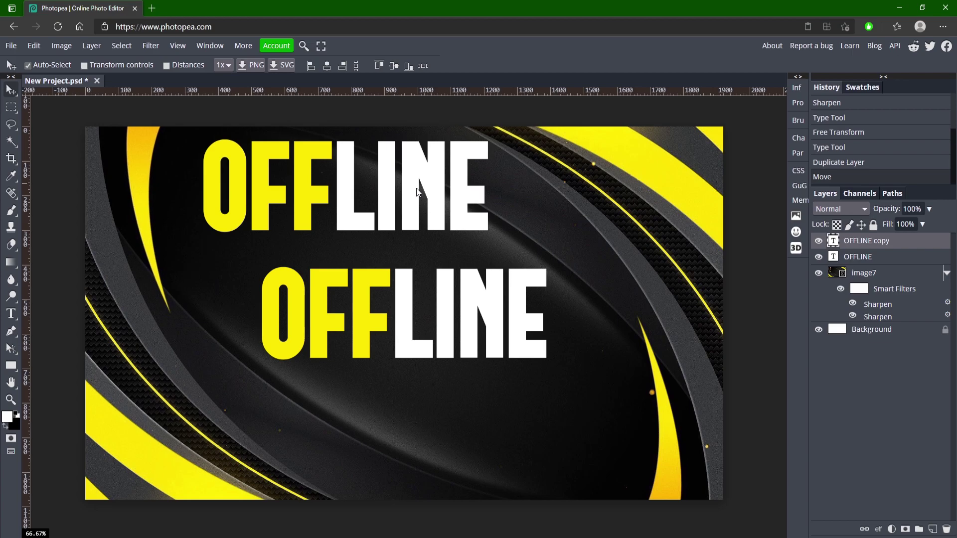
key(ctrl+t)
drag(489, 140, 391, 253)
key(Return)
Replace the wording of the smaller duplicate text with CAMBIT IS.
double_click(381, 254)
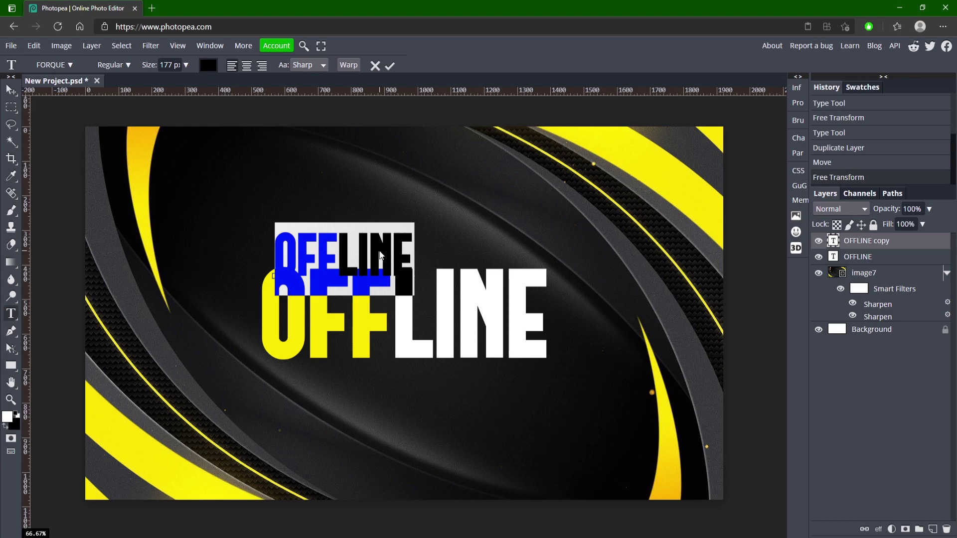
text(YOUR)
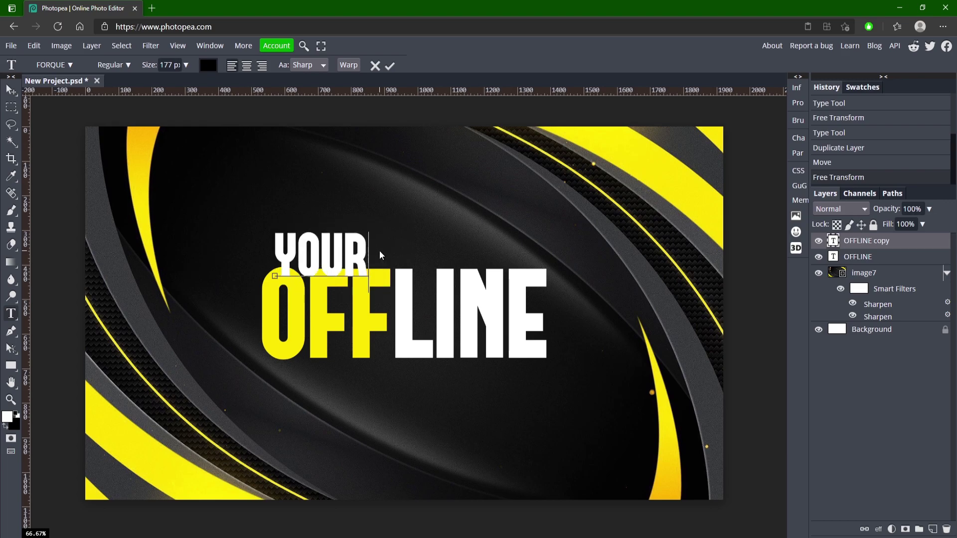
key(BackSpace)
key(BackSpace)
key(BackSpace)
key(BackSpace)
text(CAM)
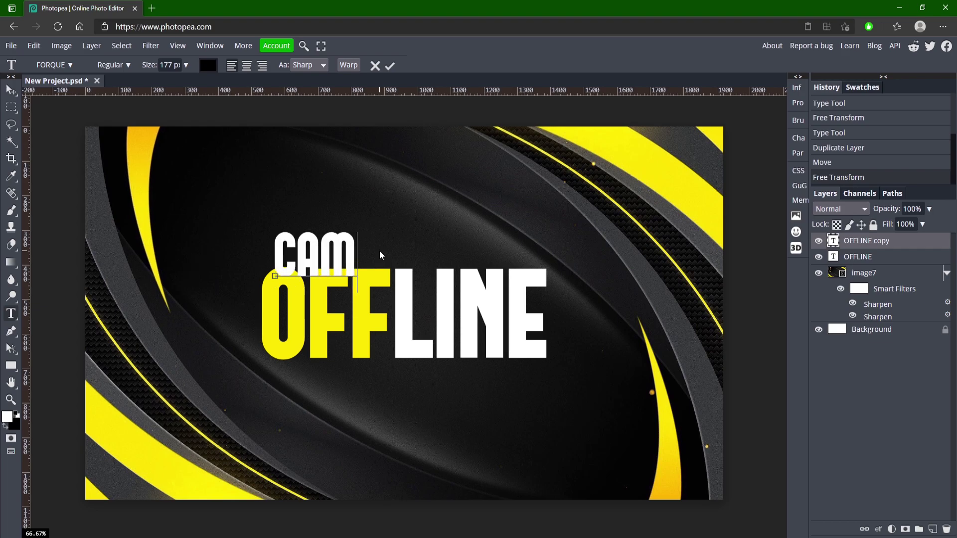
text(BIT IS)
Set the font size of the whole CAMBIT IS text to 150 px.
key(ctrl+a)
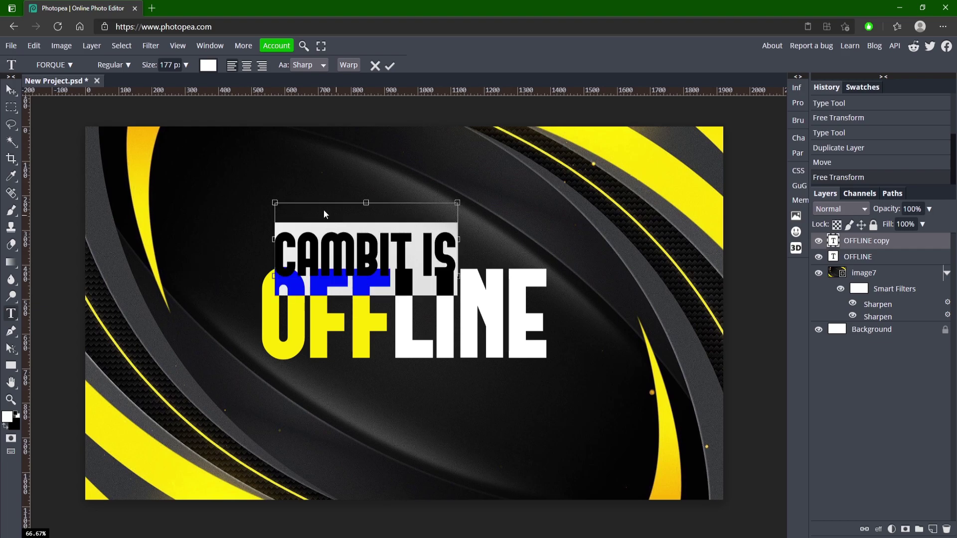
click(186, 65)
mouse_move(187, 82)
mouse_down()
mouse_move(174, 79)
mouse_move(201, 77)
mouse_up()
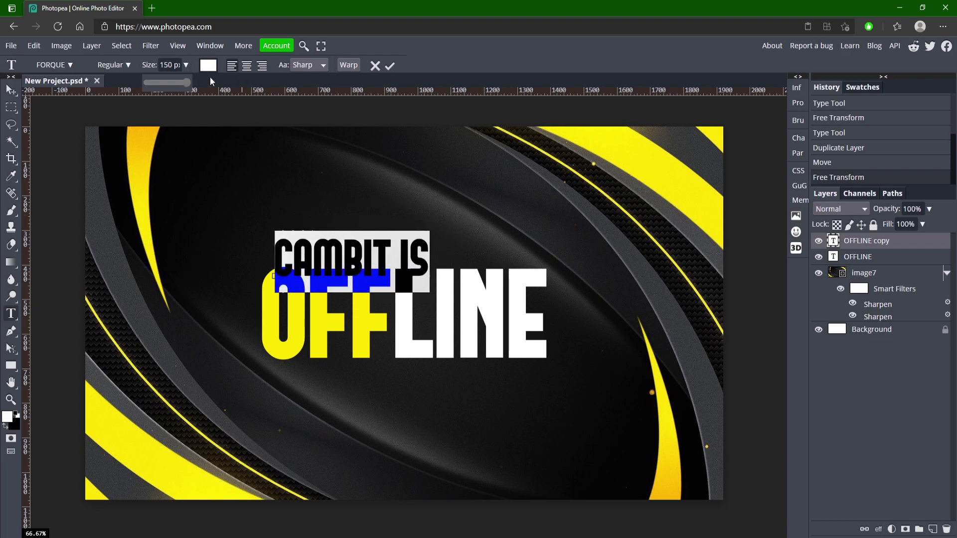
key(ctrl+Return)
Scale CAMBIT IS to about 71.65% and position it just above the letters OFF at X 714 px, Y 366 px.
key(ctrl+t)
drag(404, 257, 375, 232)
drag(343, 245, 345, 245)
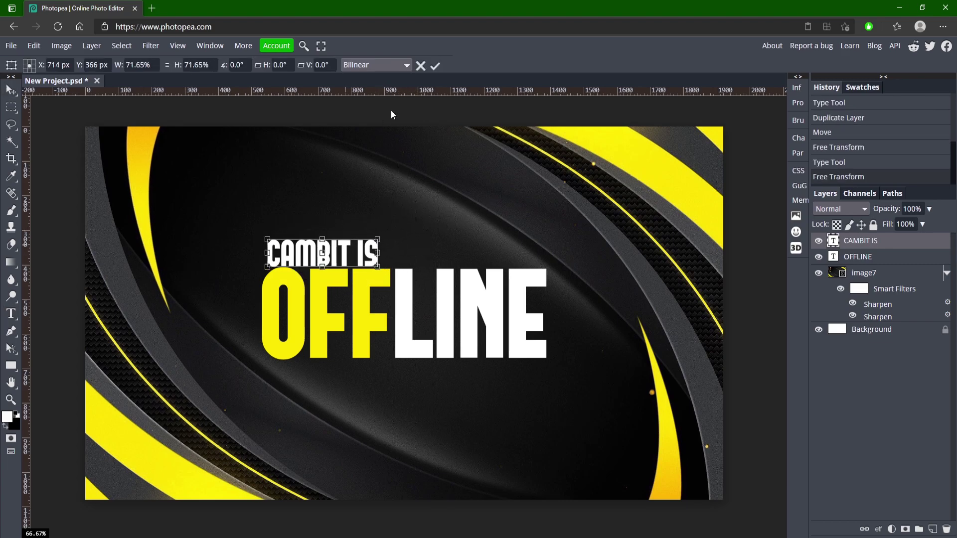
click(435, 66)
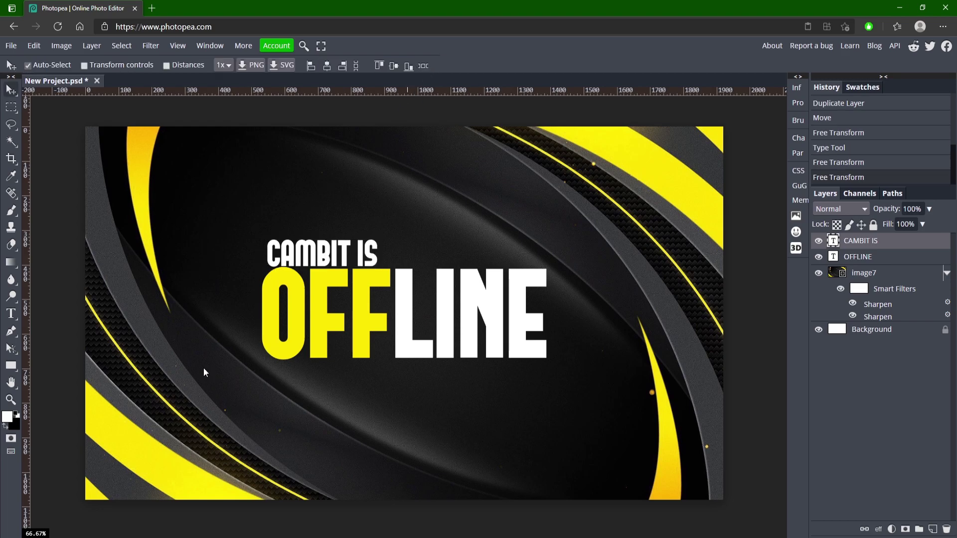
Place a vertical guide along the left edge of the O in OFFLINE, at about X 531 px.
drag(28, 321, 262, 340)
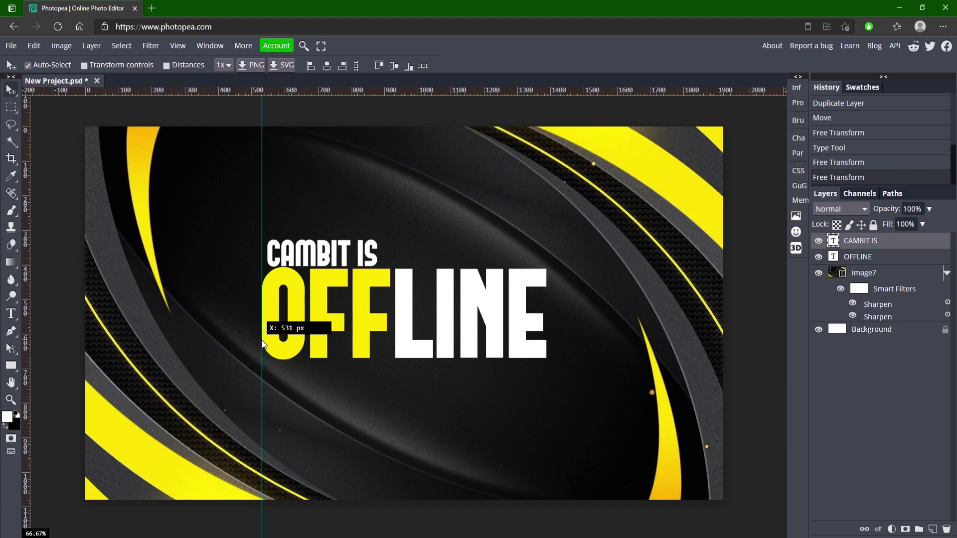
click(177, 46)
click(196, 189)
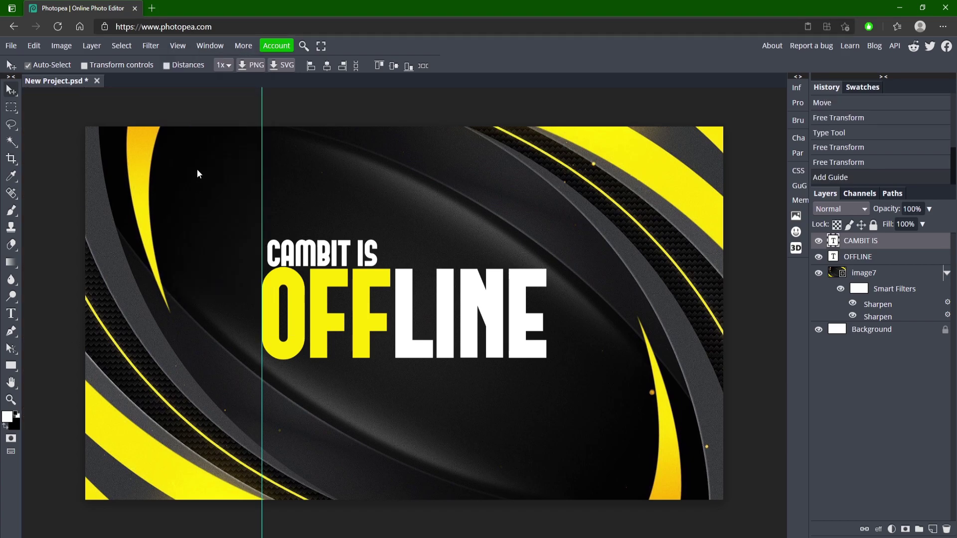
click(190, 45)
click(200, 191)
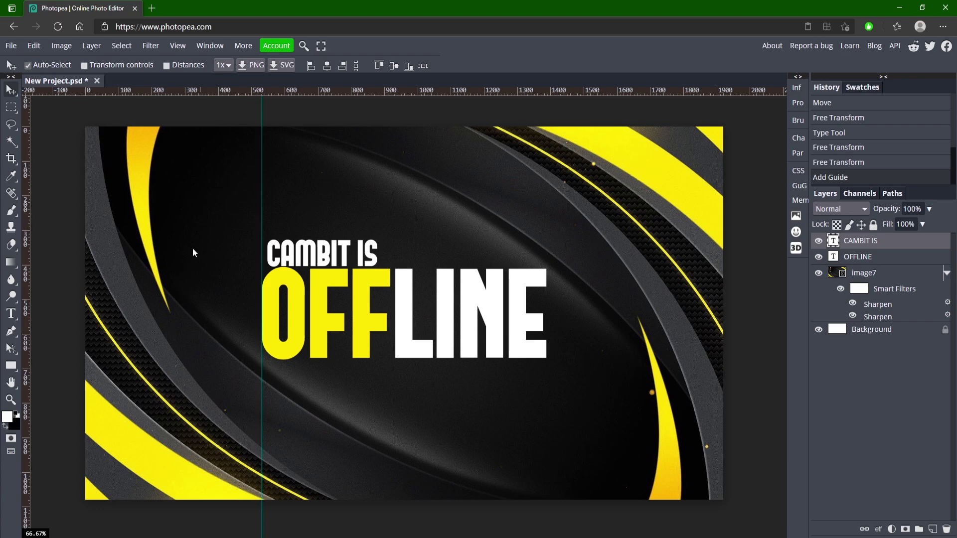
drag(262, 287, 264, 288)
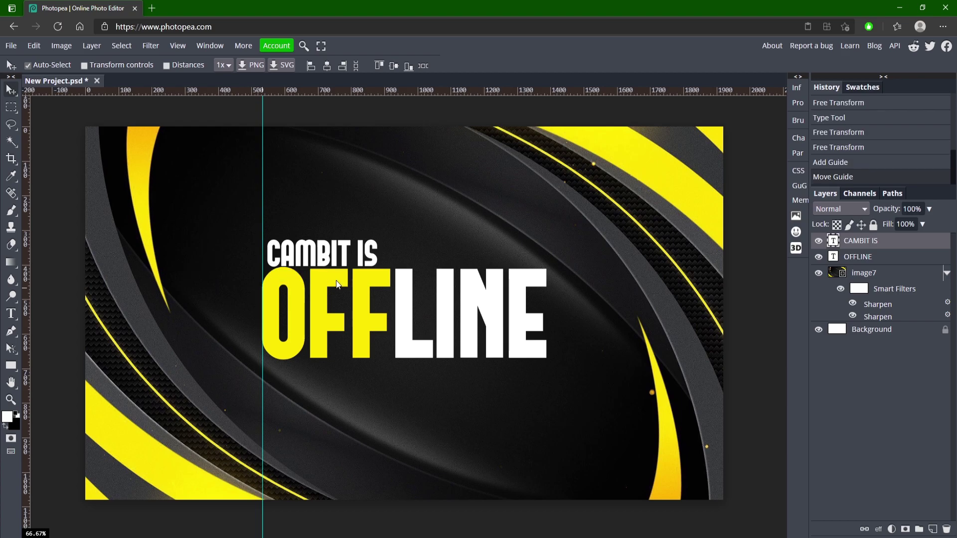
Align the left edge of the CAMBIT IS text with the vertical guide, and move the guide off the canvas.
key(Left)
key(Left)
key(Left)
key(Left)
key(Left)
key(Left)
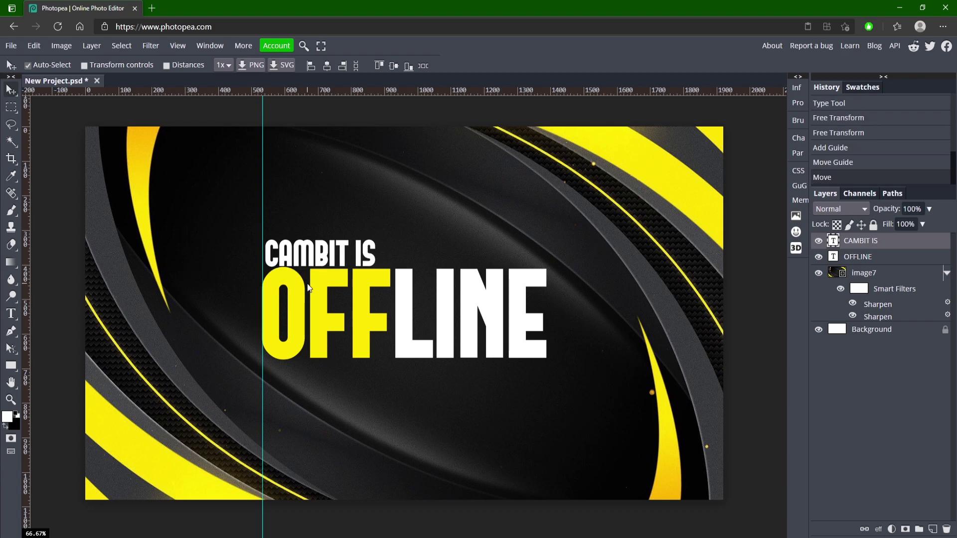
key(Left)
key(Left)
key(Left)
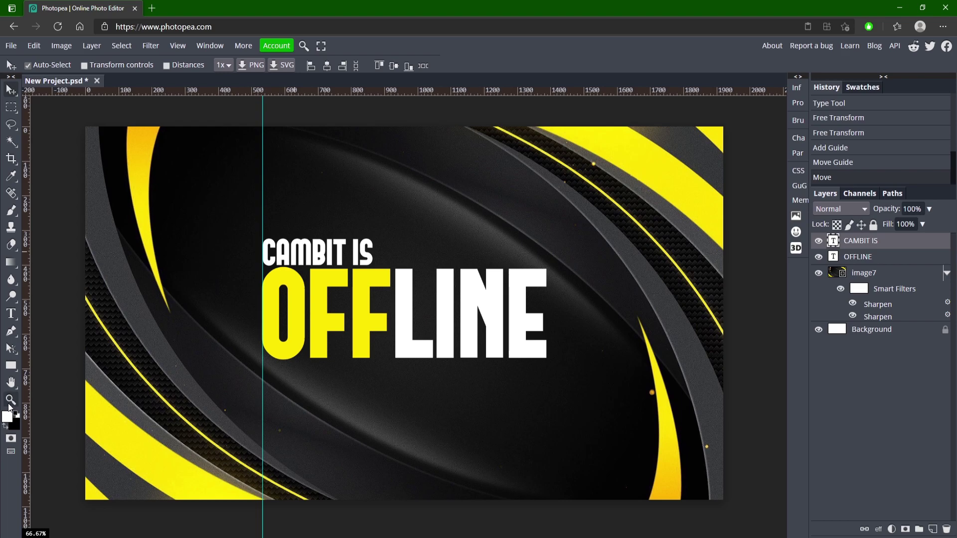
drag(263, 388, 49, 371)
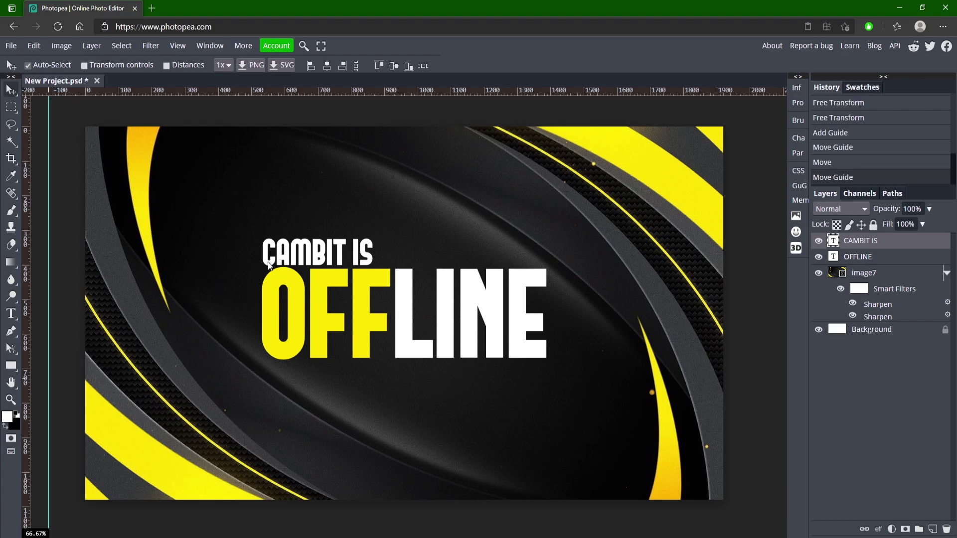
Reposition the CAMBIT IS text just above the letters OFF, slightly inset from the left edge of the O.
key(Right)
key(Right)
key(Right)
key(Right)
key(Right)
key(Right)
key(Right)
key(Right)
key(Right)
key(Right)
key(Right)
key(Right)
key(Right)
key(Right)
key(Right)
key(Right)
key(Right)
key(Right)
key(Right)
key(Right)
key(Right)
key(Right)
key(Right)
key(Right)
key(Right)
key(Right)
key(Right)
key(Right)
key(Right)
key(Right)
key(Right)
key(Right)
key(Right)
key(Right)
key(Right)
key(Right)
key(Right)
key(Right)
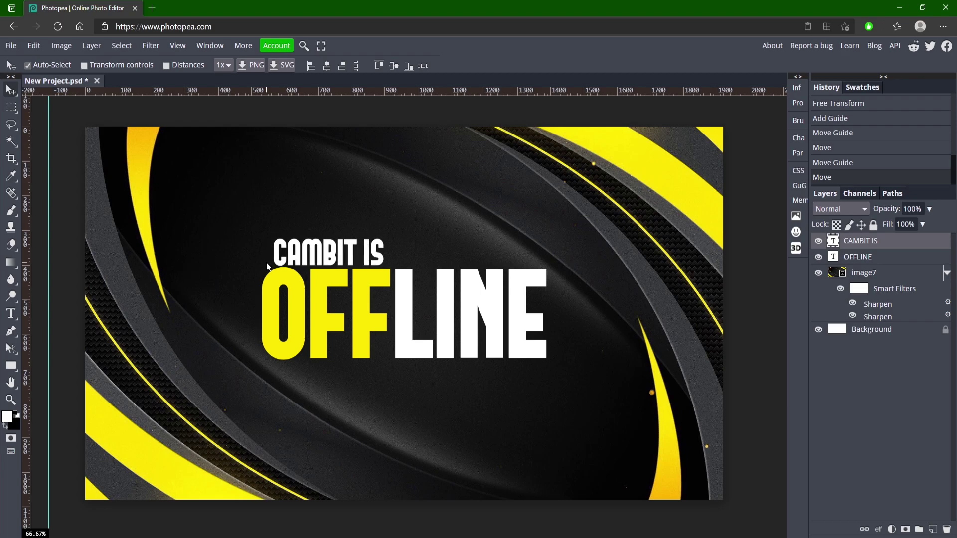
key(Right)
key(Right)
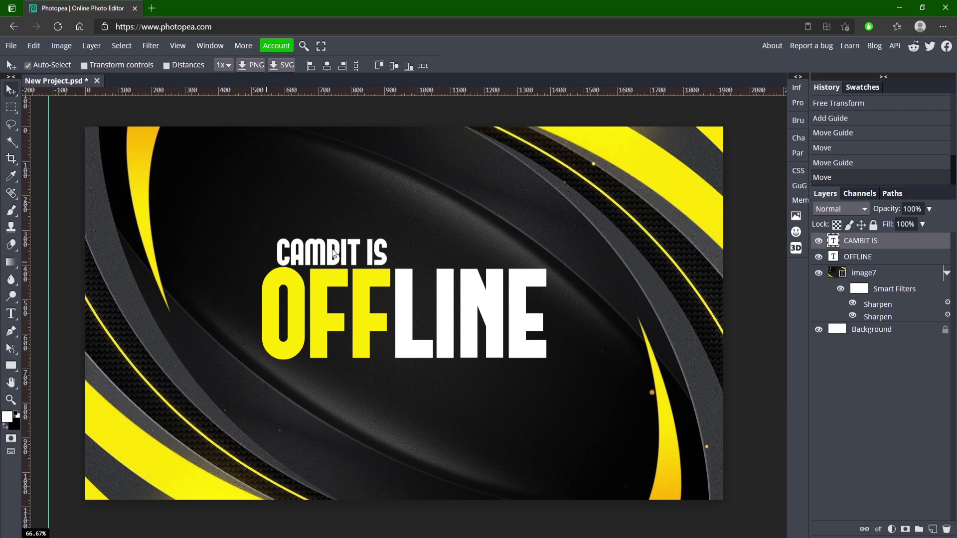
drag(330, 253, 401, 253)
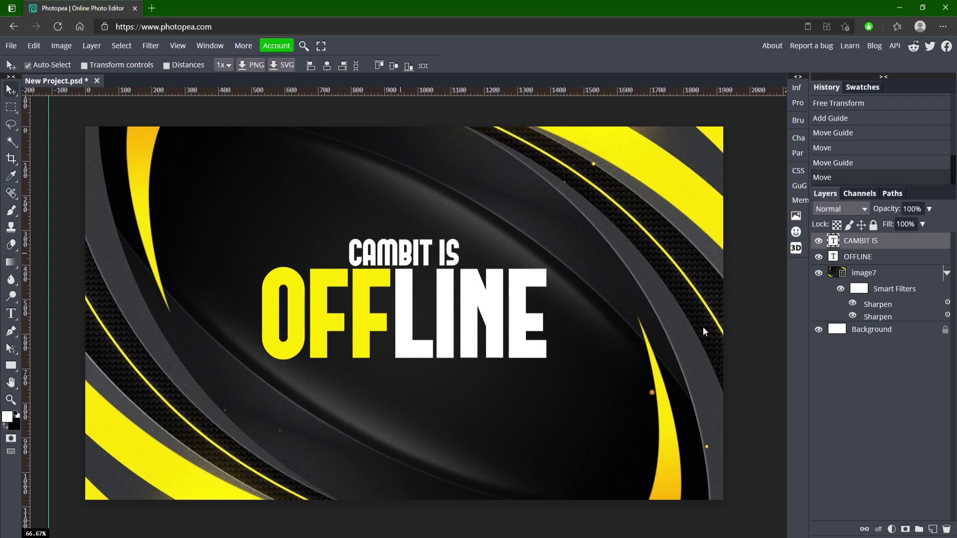
drag(402, 255, 320, 255)
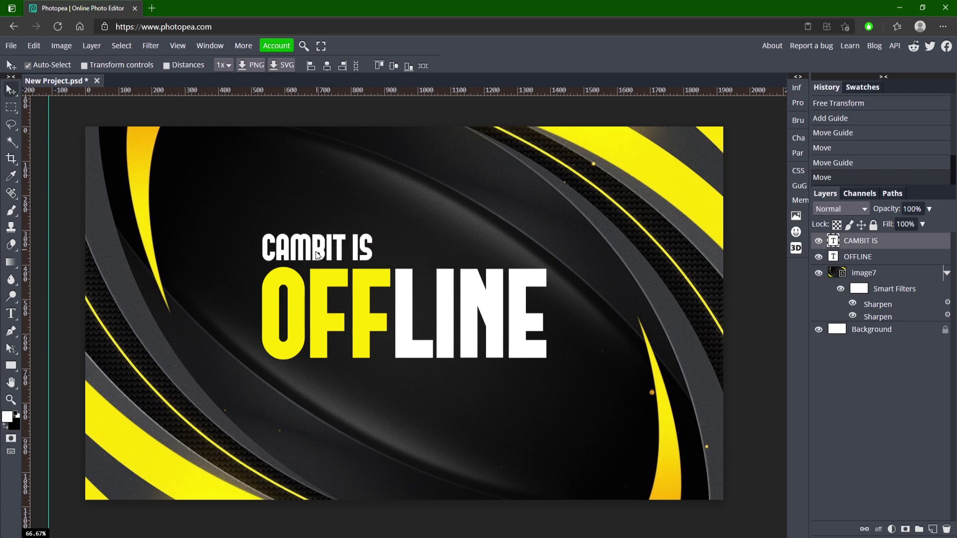
drag(348, 253, 349, 253)
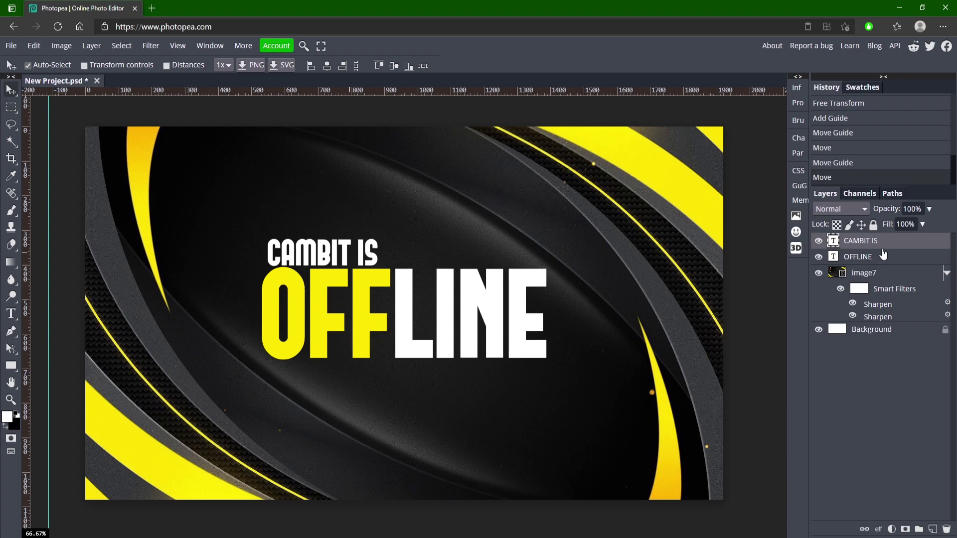
Add a Hue/Saturation adjustment layer above all other layers with the hue set to -135.
click(891, 529)
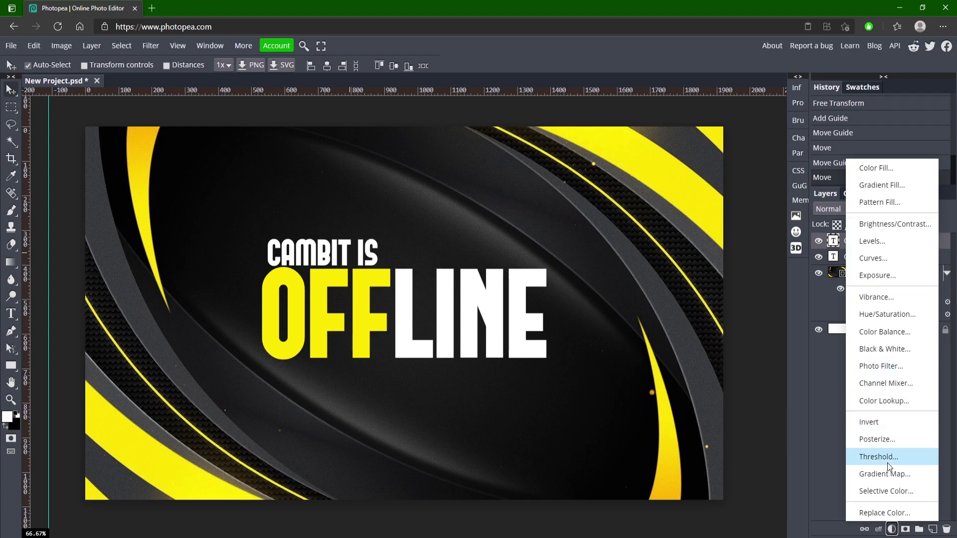
click(823, 384)
click(893, 530)
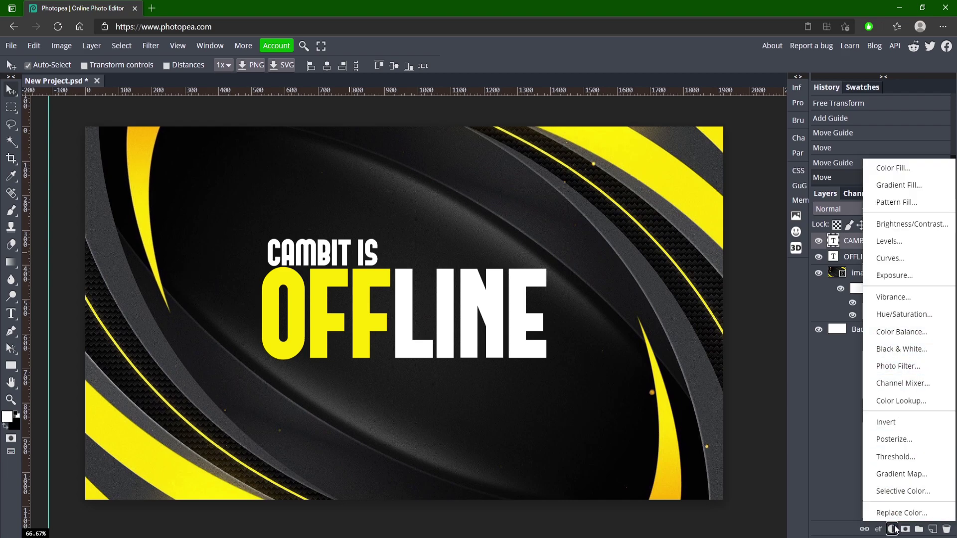
click(904, 314)
click(700, 177)
drag(701, 179, 652, 185)
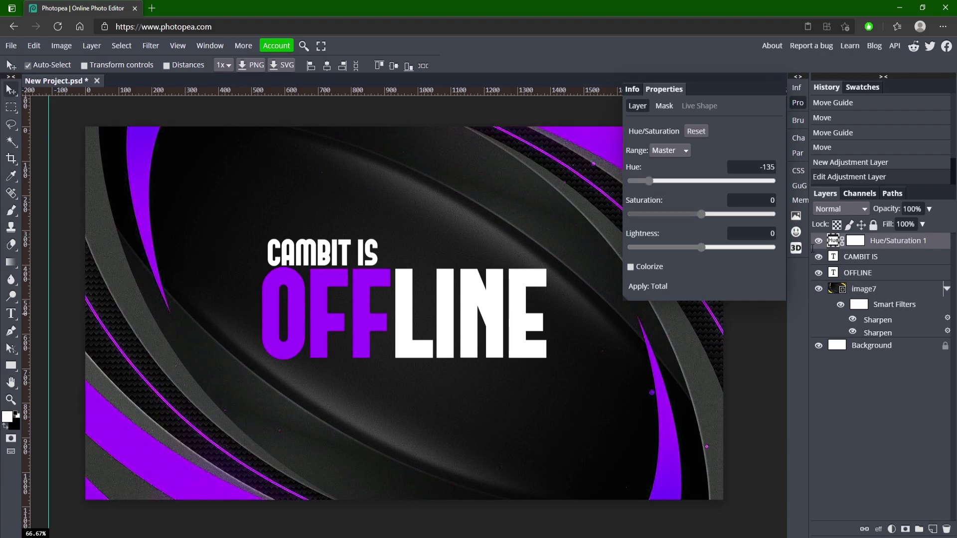
click(877, 258)
click(890, 245)
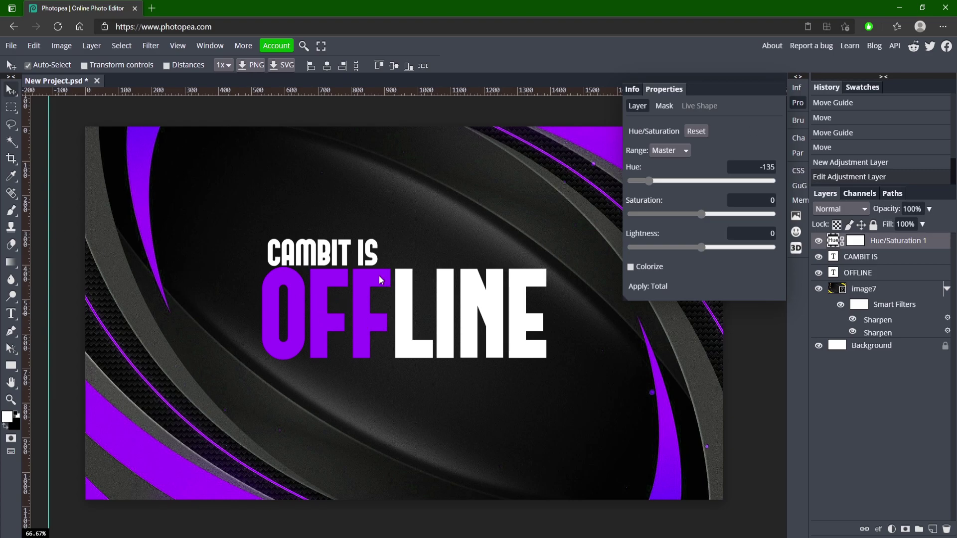
click(796, 104)
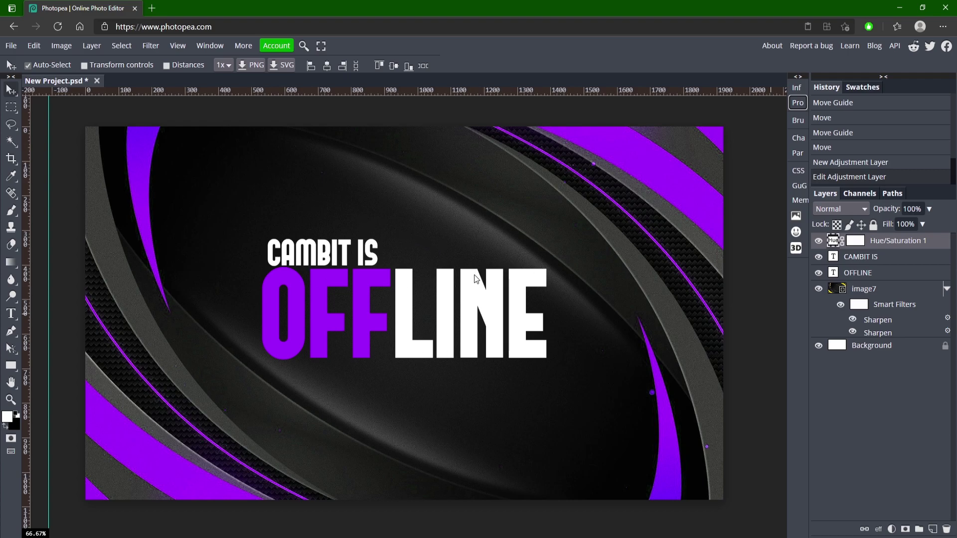
Set the canvas size to 1500 × 800 px.
click(62, 46)
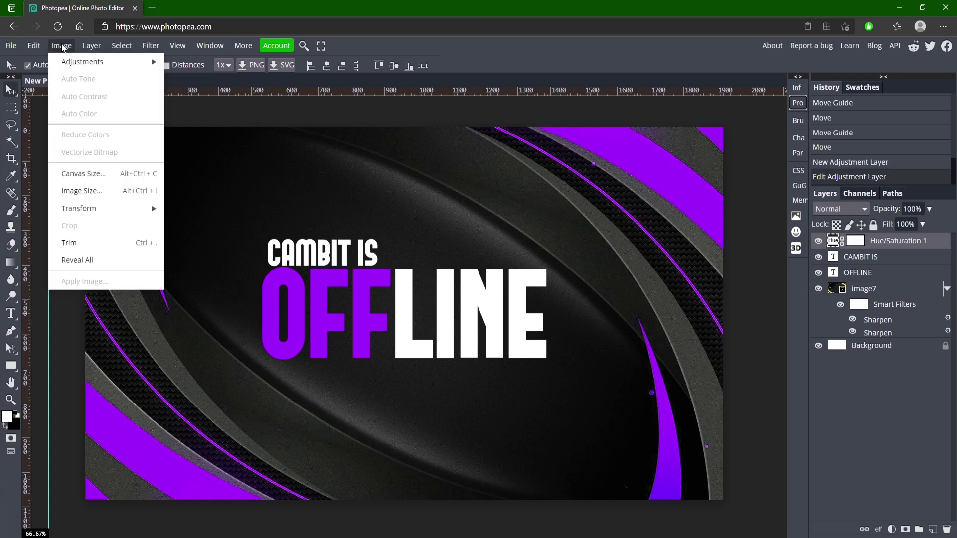
click(72, 173)
drag(138, 156, 104, 149)
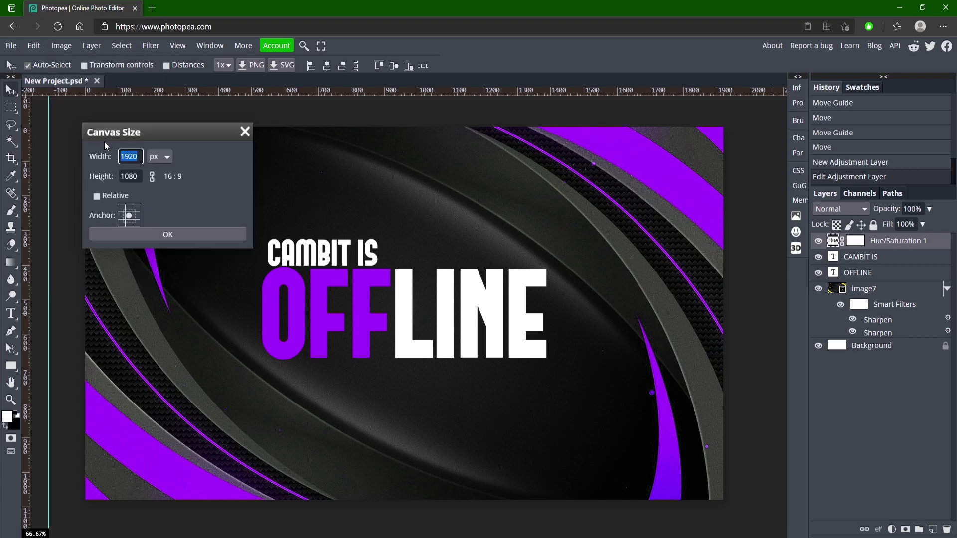
drag(140, 176, 71, 171)
text(833)
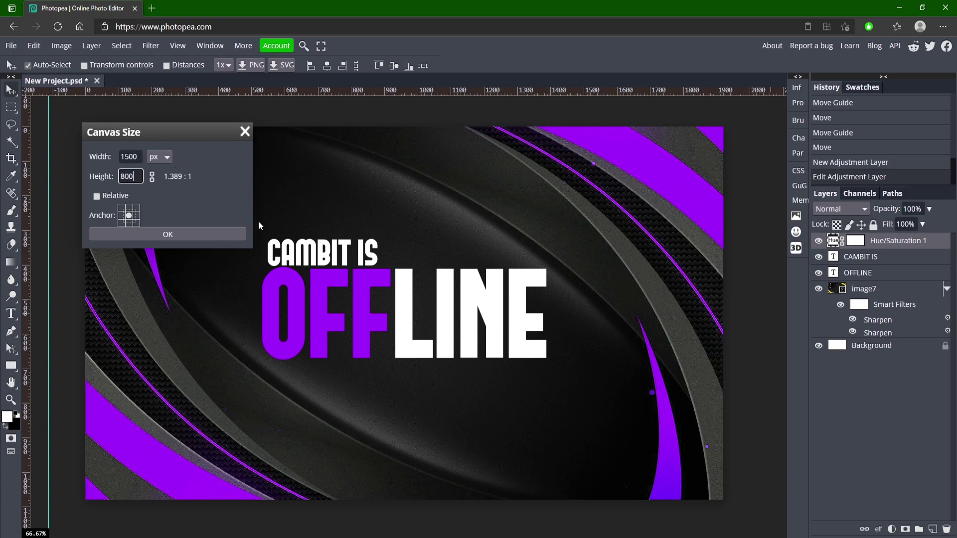
click(189, 231)
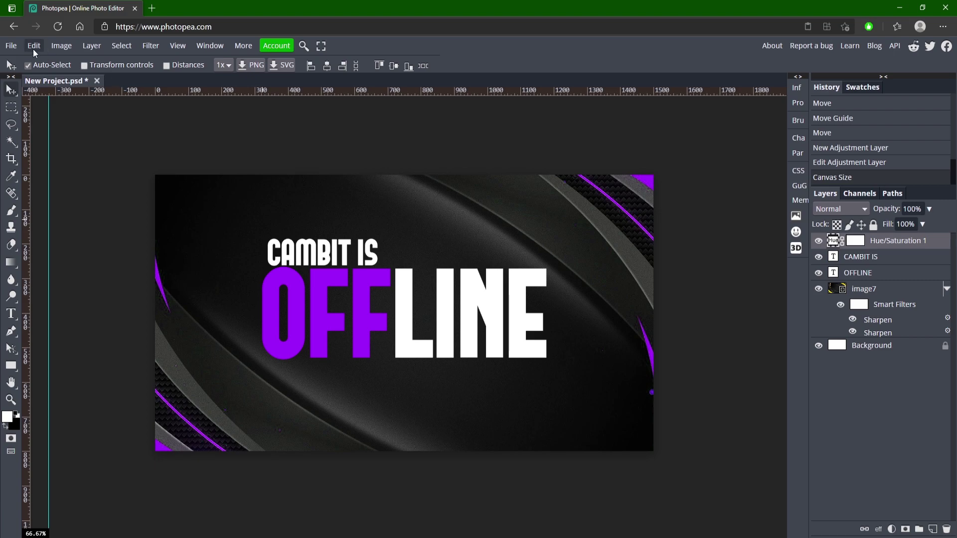
click(10, 45)
click(33, 67)
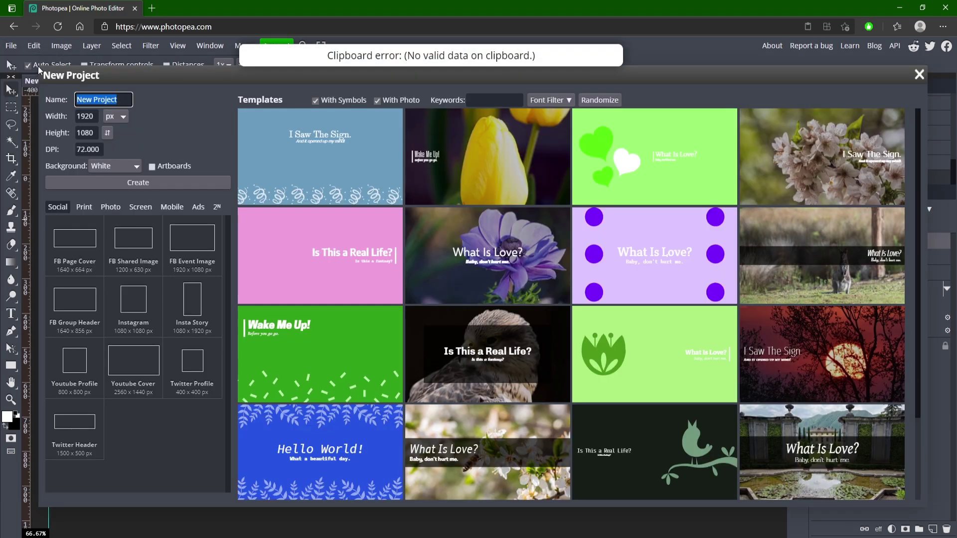
click(919, 76)
Set the canvas size to 1920 px wide and 400 px high.
click(120, 45)
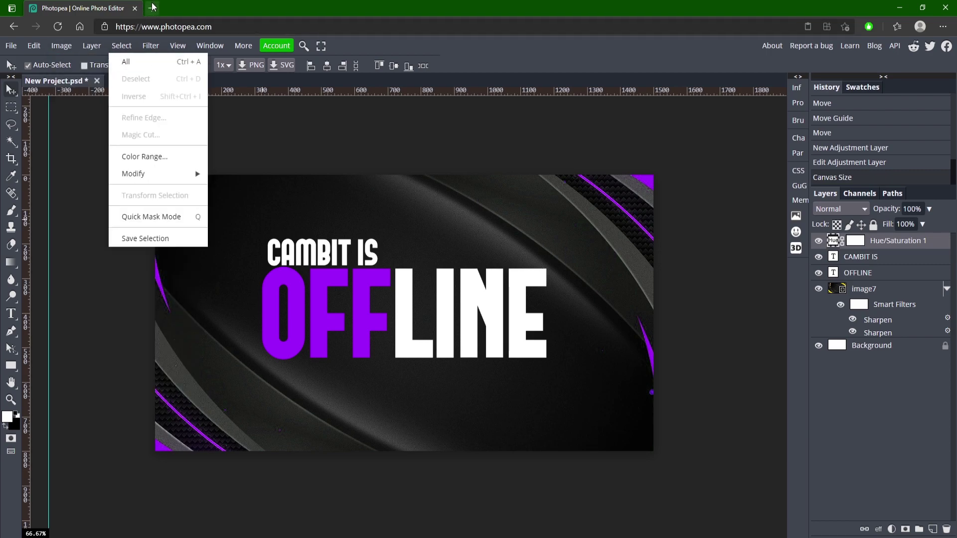
click(89, 172)
double_click(141, 157)
text(1920)
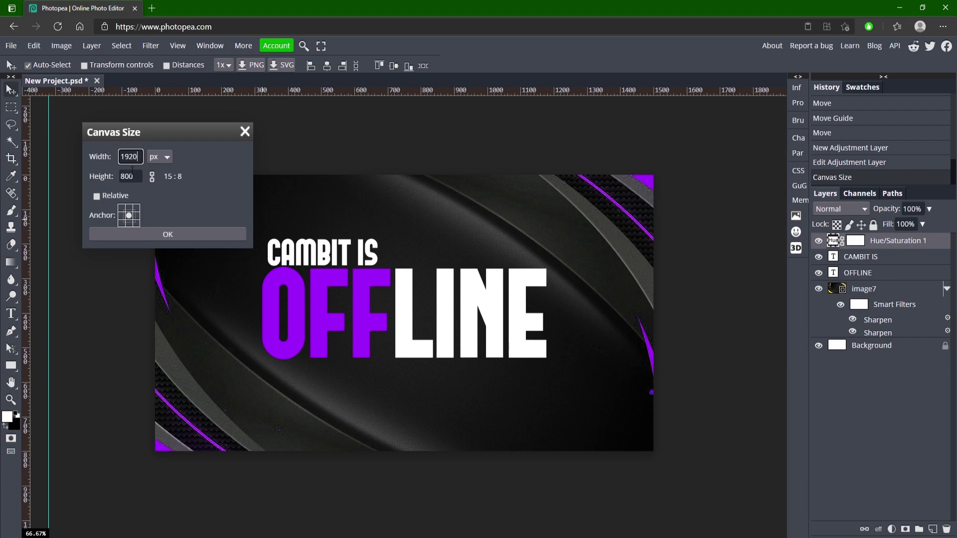
key(Tab)
text(400)
click(187, 234)
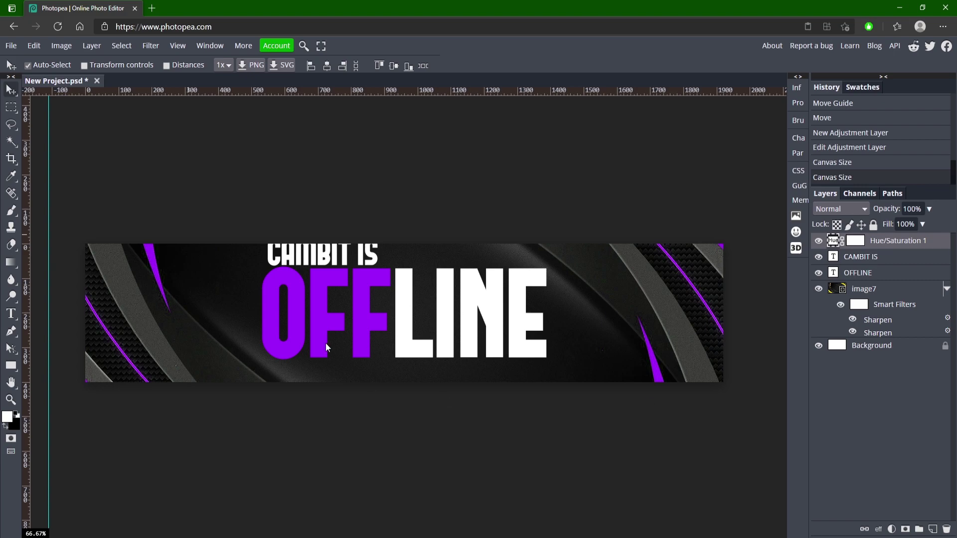
Scale the image7 background to about 64.83% around its centre so it just covers the canvas width.
click(123, 318)
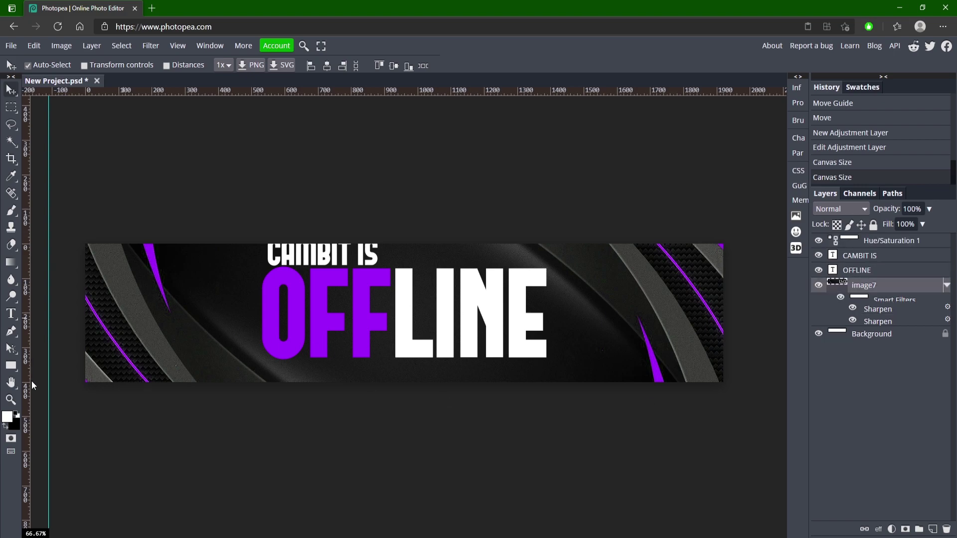
key(ctrl+alt+t)
click(14, 402)
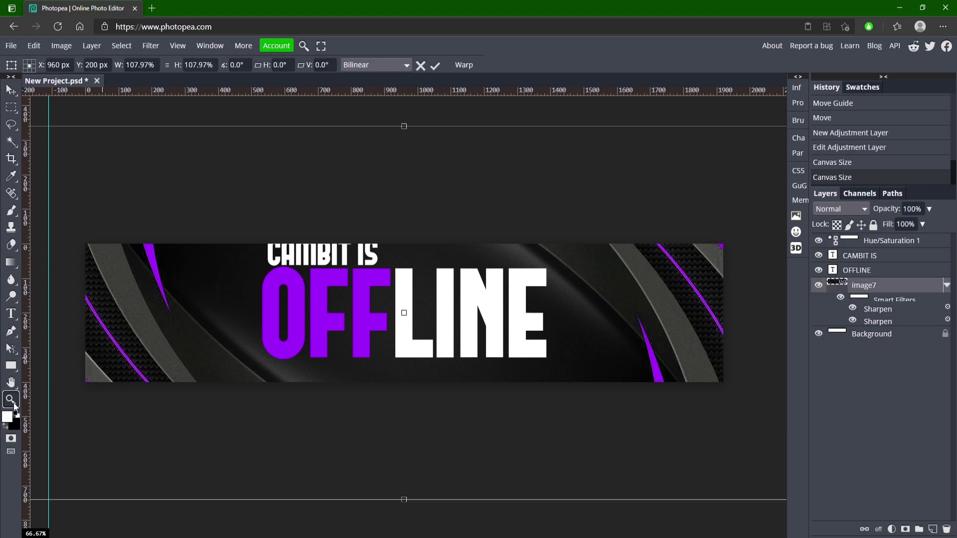
scroll(150, 355, down, 9)
scroll(161, 349, up, 4)
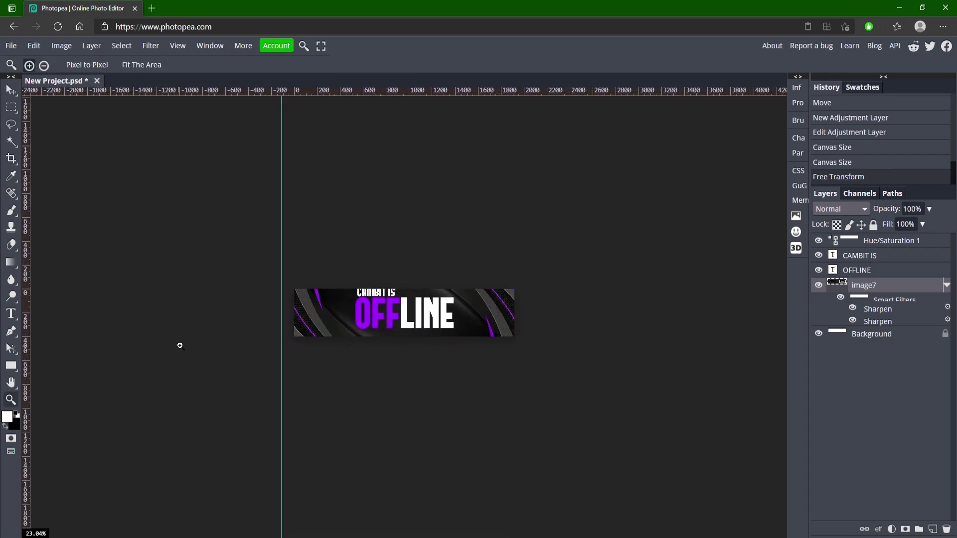
key(ctrl+t)
key(Return)
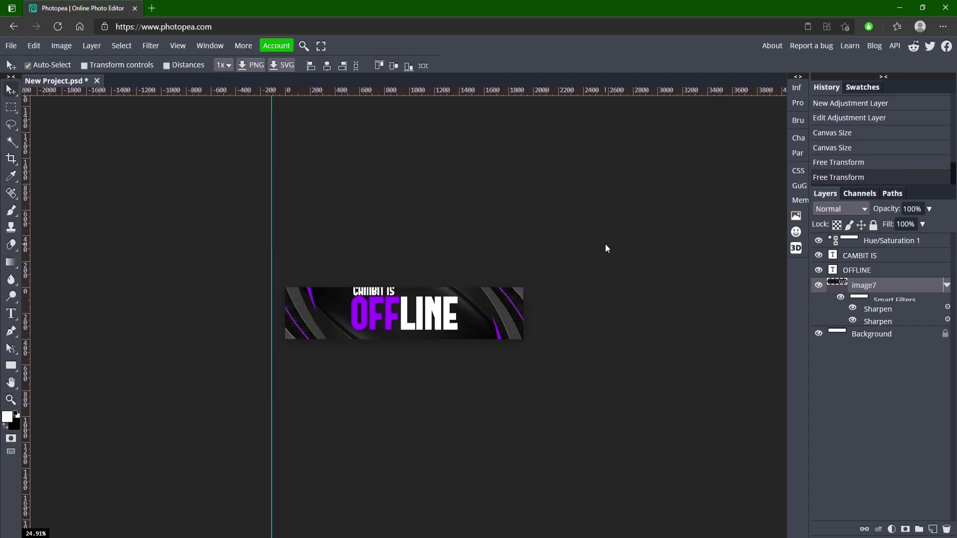
key(ctrl+t)
drag(609, 243, 443, 300)
drag(424, 362, 505, 333)
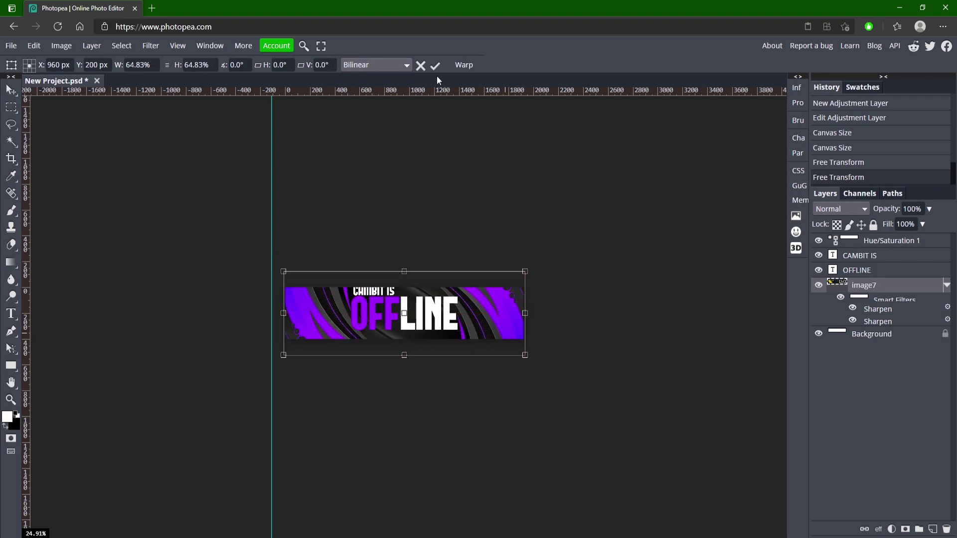
key(Return)
Delete the cropped CAMBIT IS text layer above OFFLINE.
key(z)
scroll(378, 309, up, 5)
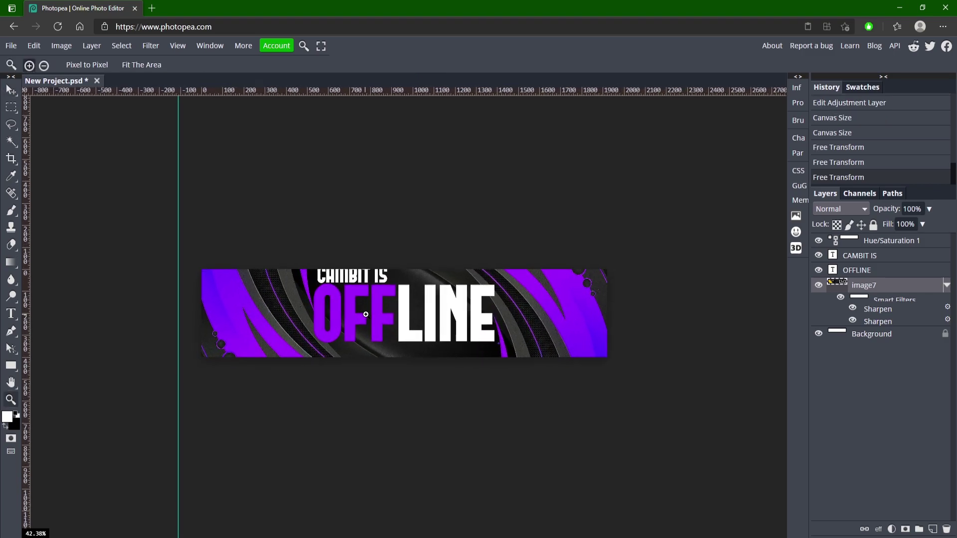
scroll(378, 309, up, 1)
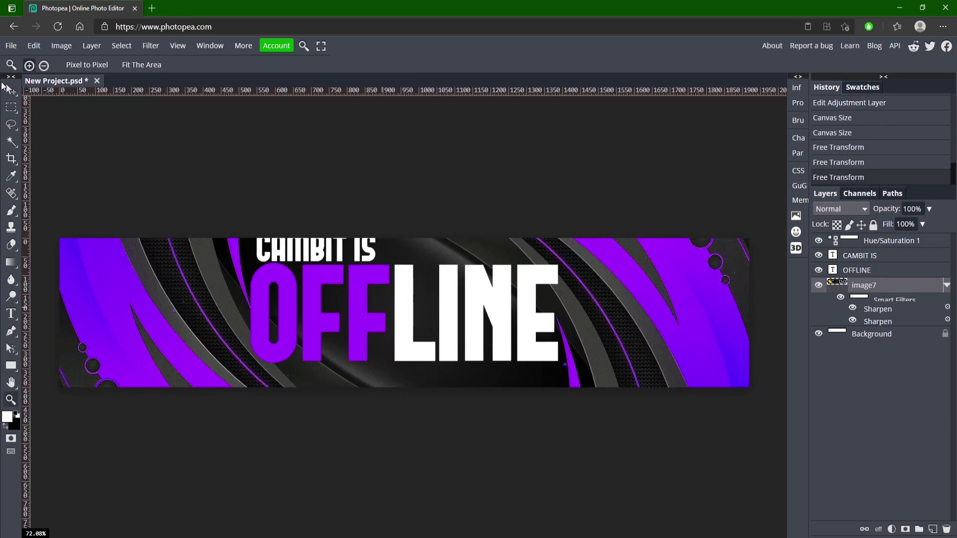
click(10, 88)
click(310, 248)
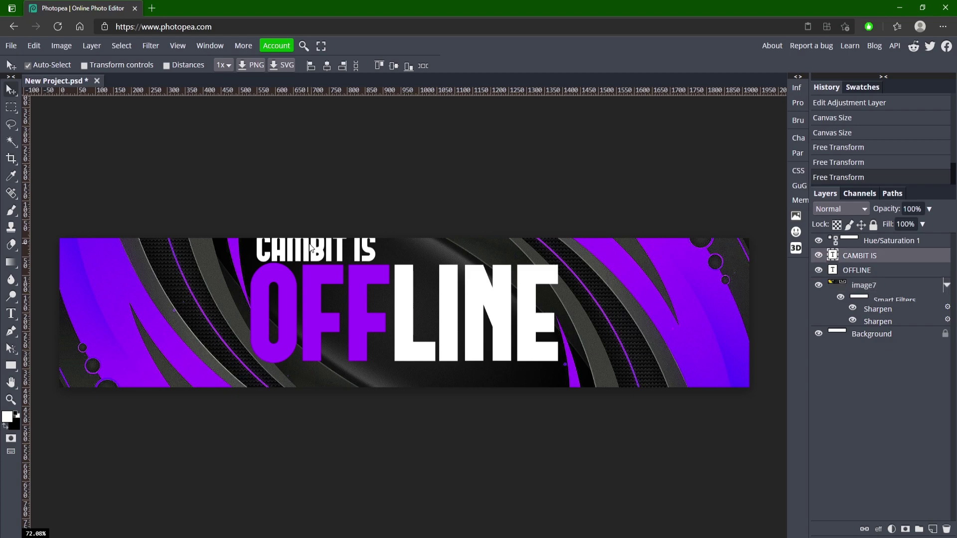
key(Delete)
Replace the OFFLINE text with CAMBIT and reduce its font size to less than half.
double_click(396, 330)
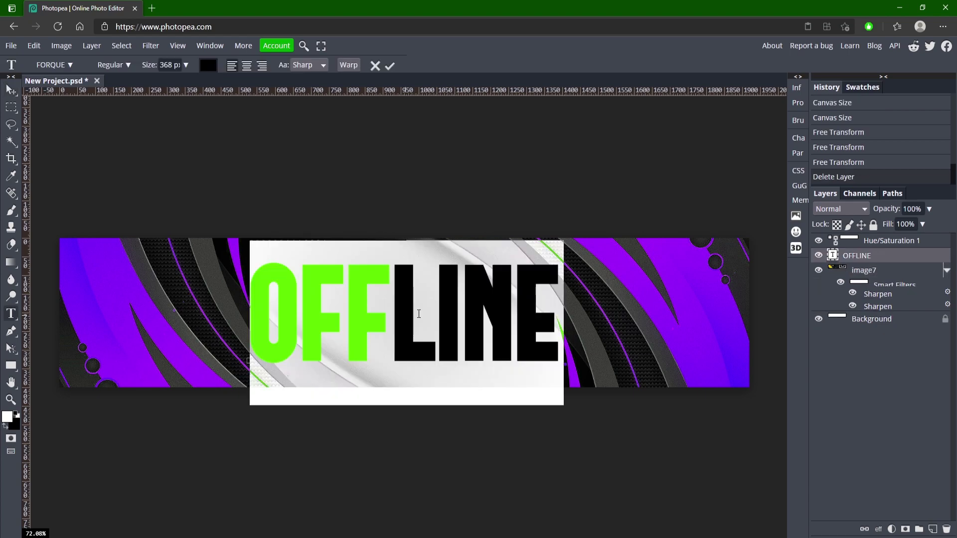
text(CAMBIT)
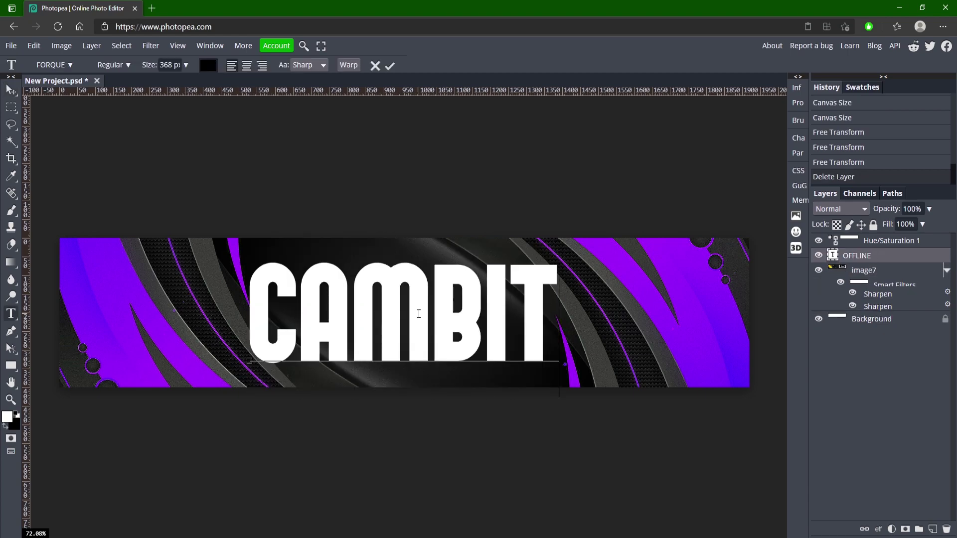
key(ctrl+a)
click(186, 66)
drag(182, 81, 238, 74)
click(389, 67)
Centre the CAMBIT text on the banner at X 960 px, Y 200 px and scale it to 117.43%.
key(ctrl+alt+t)
drag(343, 345, 433, 320)
mouse_move(467, 292)
mouse_down()
mouse_move(478, 280)
mouse_move(488, 285)
mouse_move(471, 306)
mouse_up()
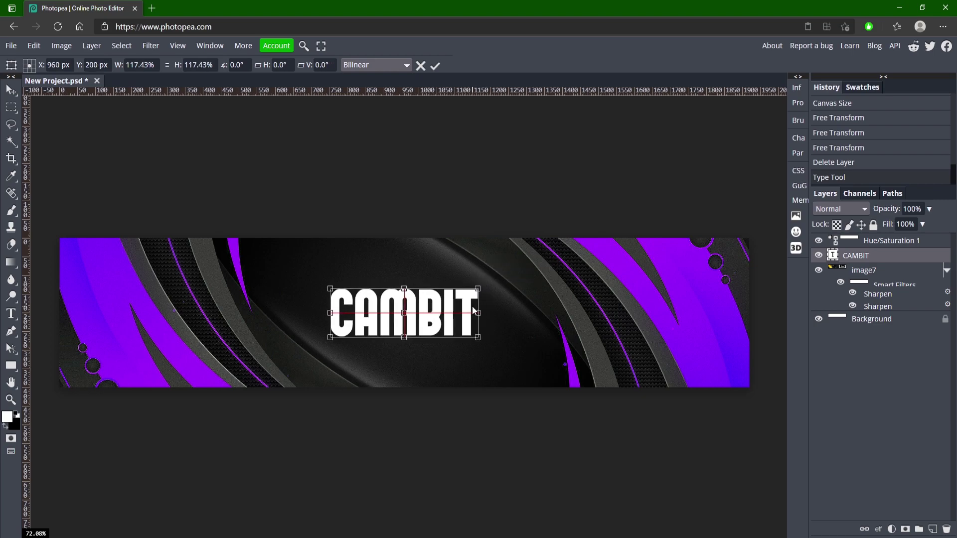
click(436, 65)
Colour the letters CAM purple (9205ff) by sampling the background artwork.
double_click(420, 306)
drag(418, 323, 214, 90)
click(208, 65)
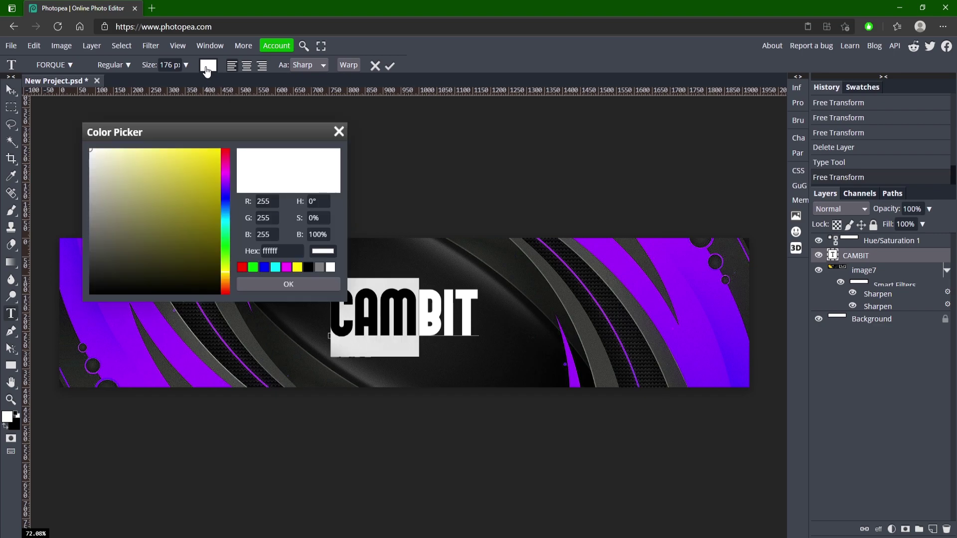
click(693, 329)
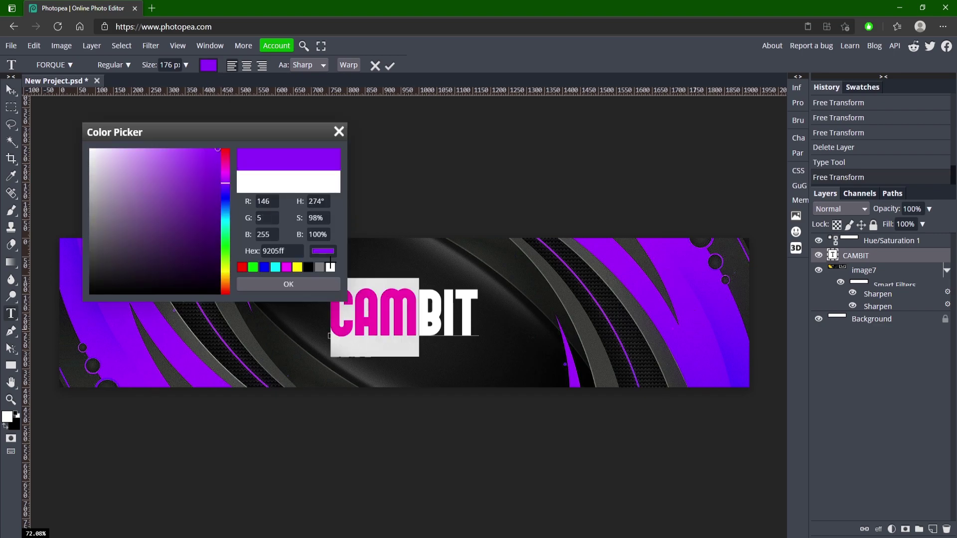
click(298, 283)
click(390, 66)
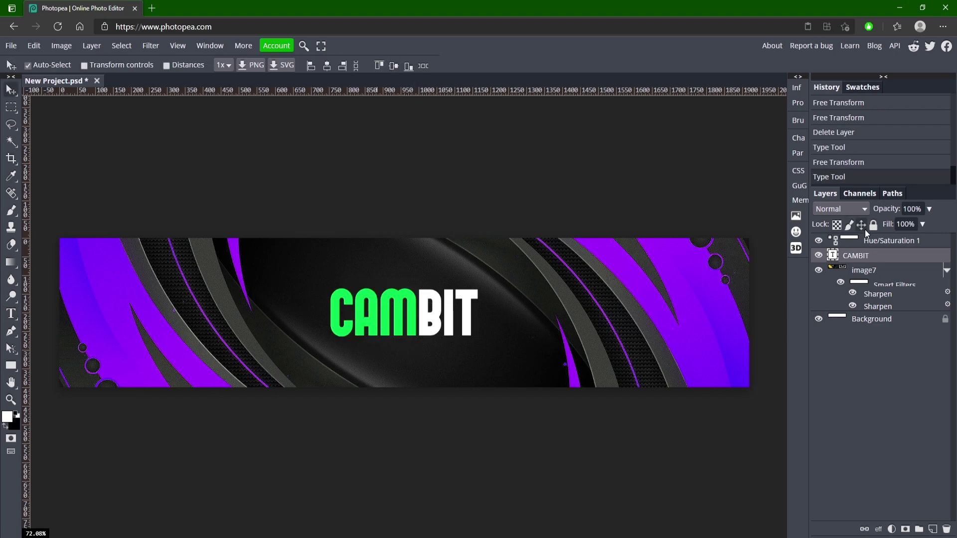
Delete the Hue/Saturation 1 adjustment layer and recolour the letters CAM yellow (ffde00), sampled from the background artwork.
click(882, 243)
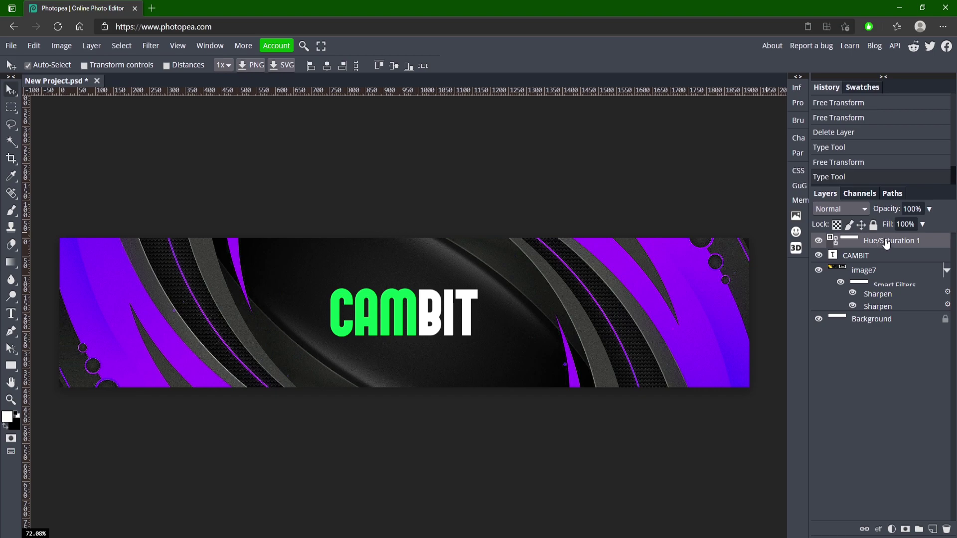
key(Delete)
double_click(390, 315)
click(420, 312)
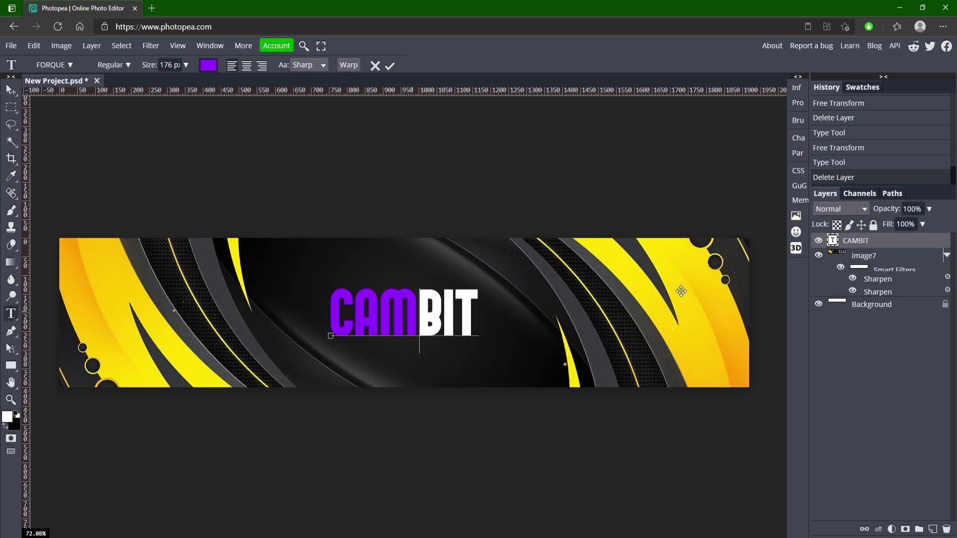
drag(419, 312, 299, 309)
click(208, 65)
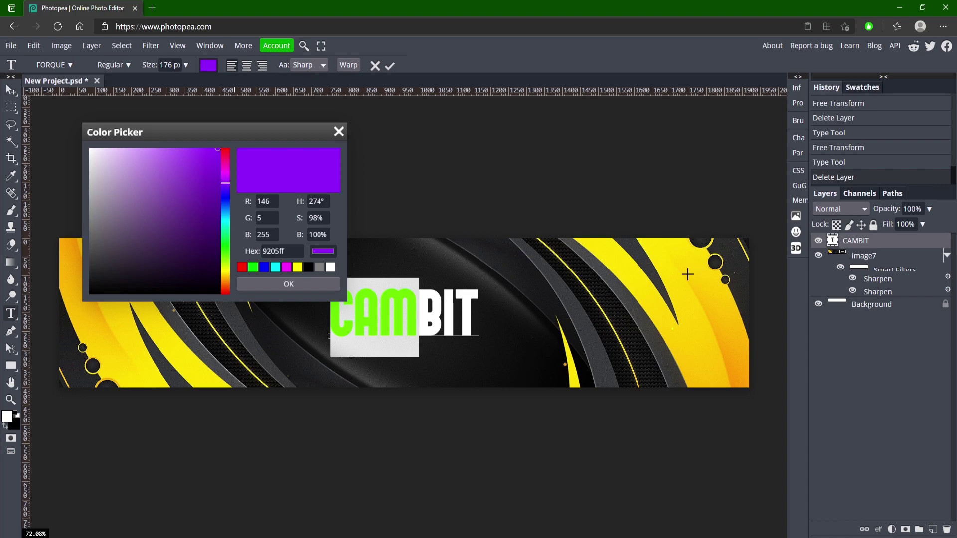
click(671, 276)
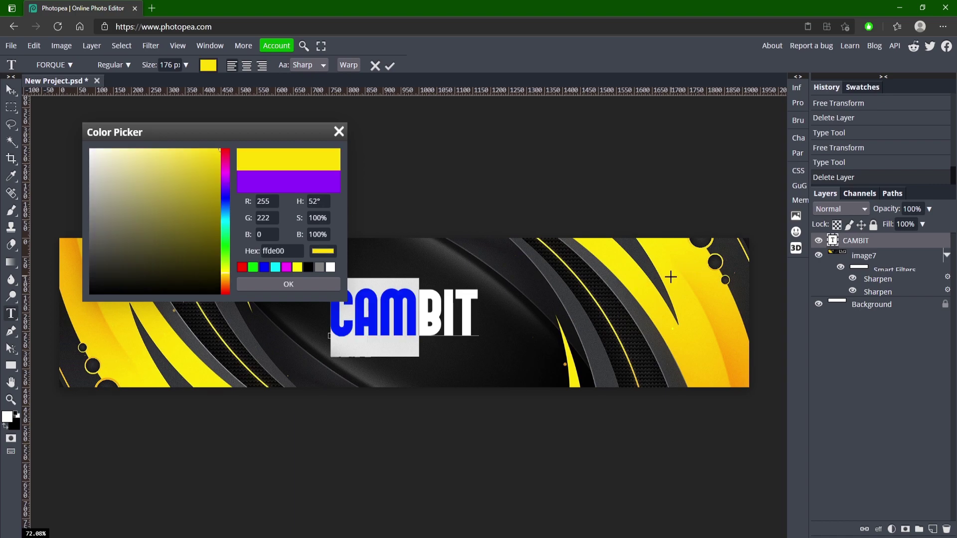
click(324, 286)
click(389, 66)
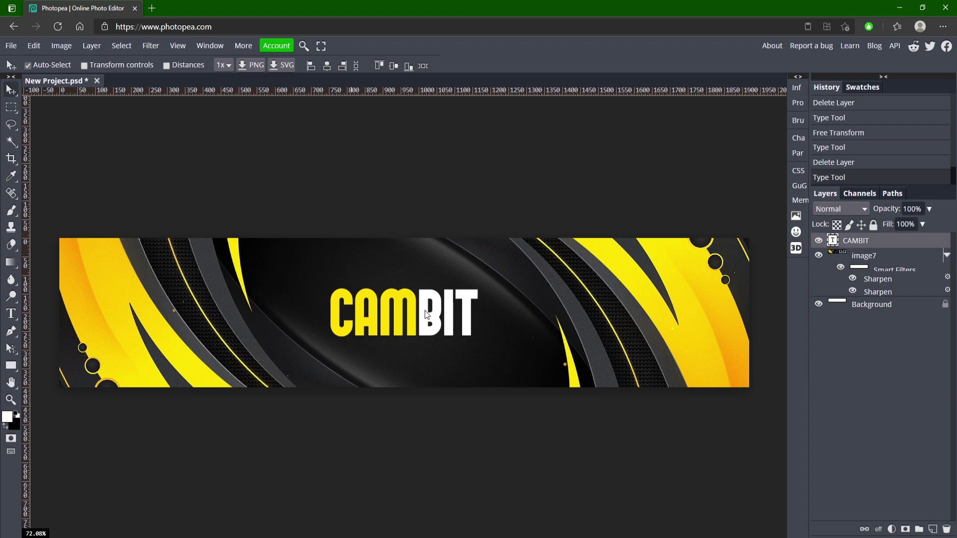
Set the canvas size to 800 × 800 px.
click(65, 50)
click(95, 172)
drag(137, 154, 83, 156)
text(800)
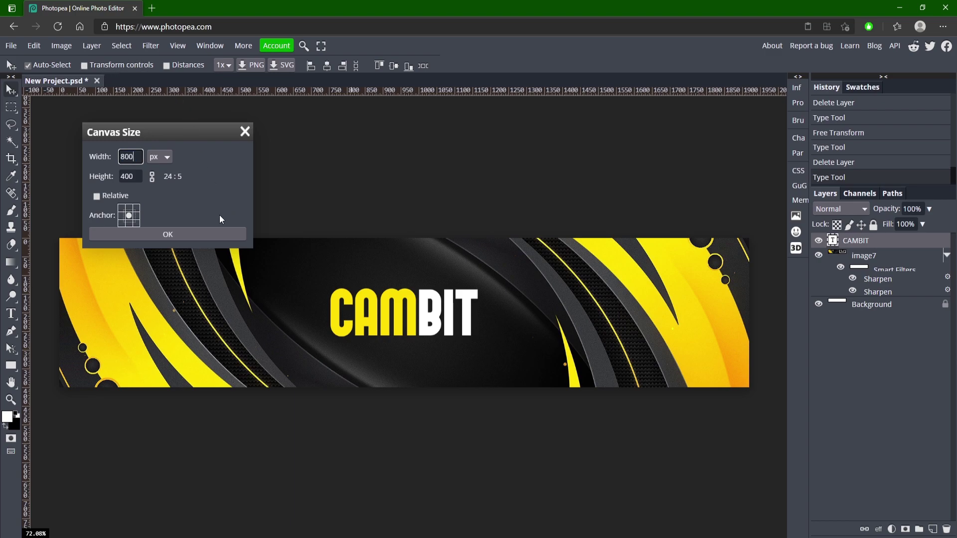
drag(138, 180, 113, 185)
text(800)
click(182, 237)
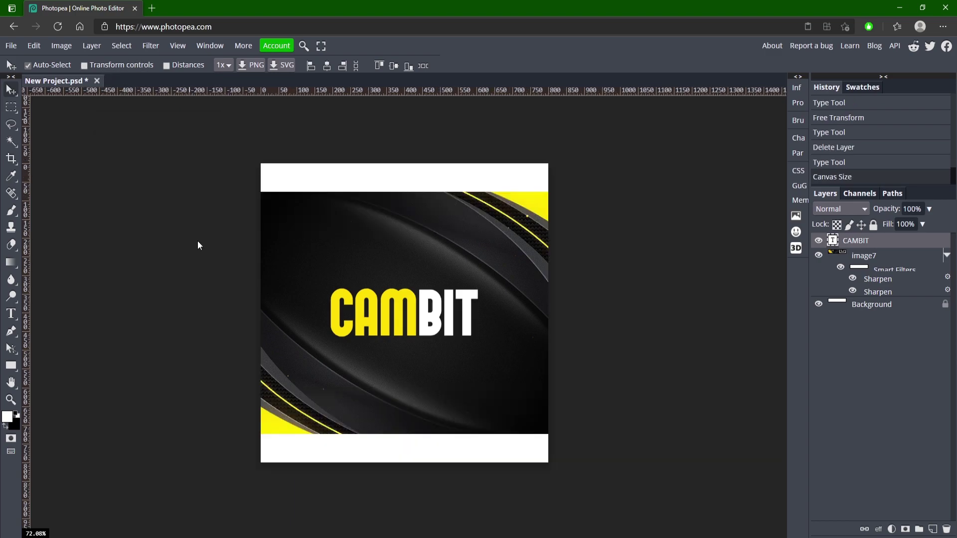
Scale the image7 background to 111.70% around the canvas centre so it covers the full height.
click(11, 399)
scroll(201, 367, down, 5)
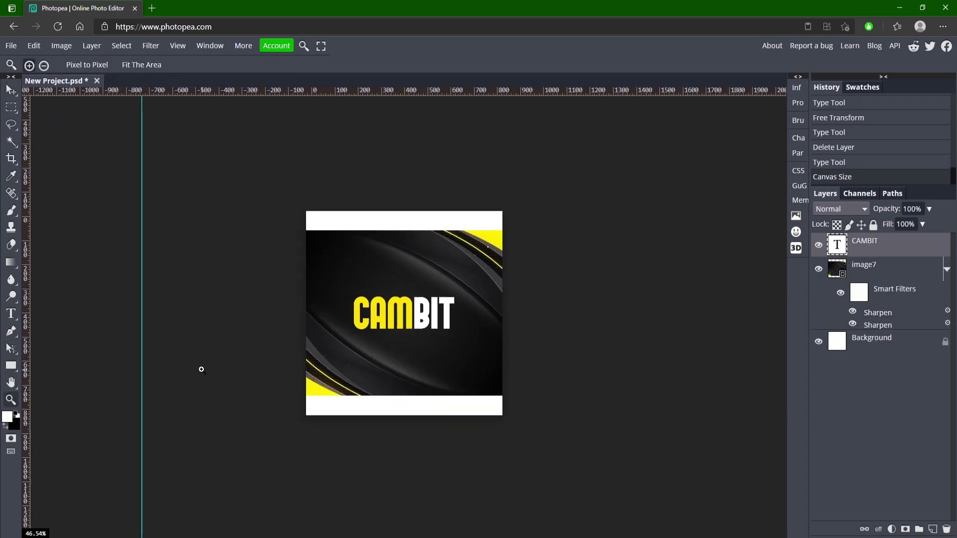
key(v)
click(405, 283)
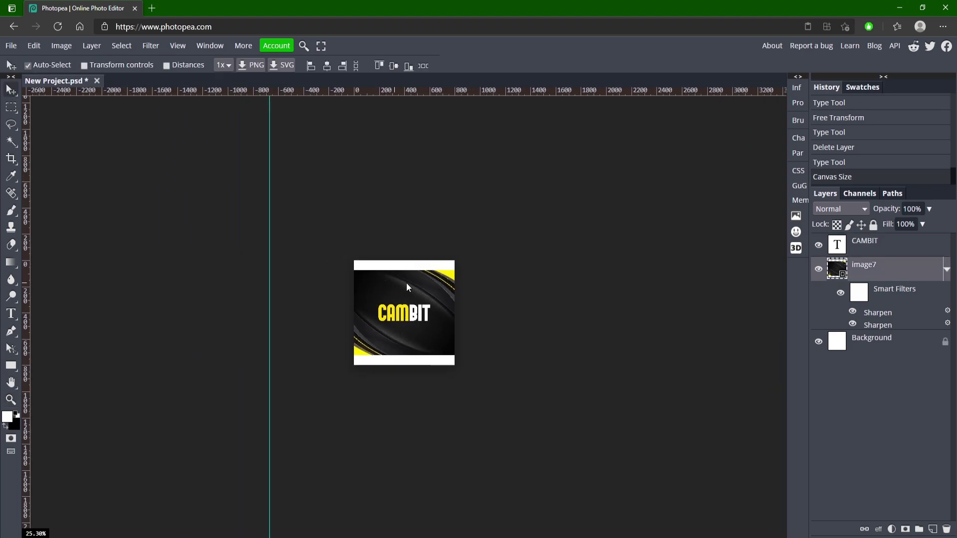
key(ctrl+t)
drag(525, 267, 704, 169)
drag(648, 259, 559, 291)
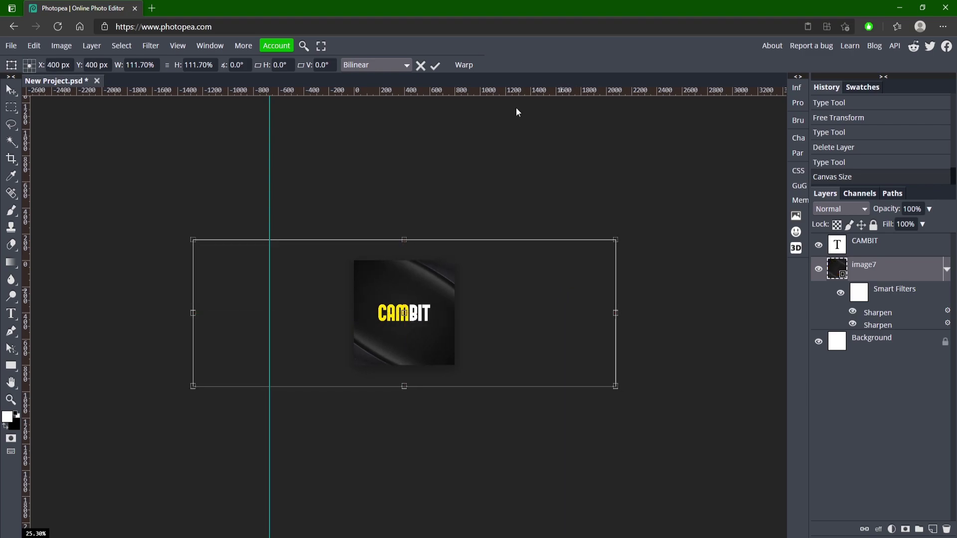
click(438, 69)
Set the CAMBIT text size to 250 px and centre the text on the square canvas.
click(9, 398)
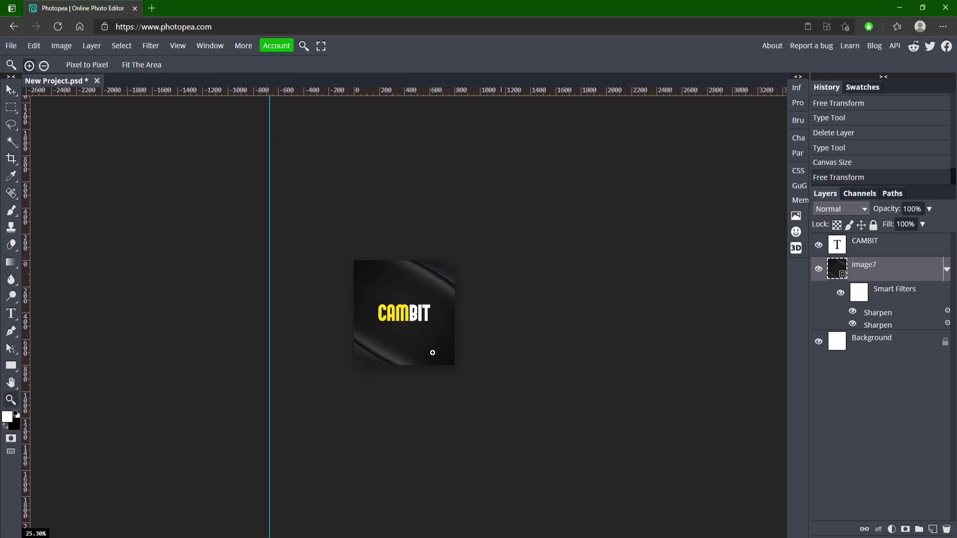
drag(404, 313, 516, 315)
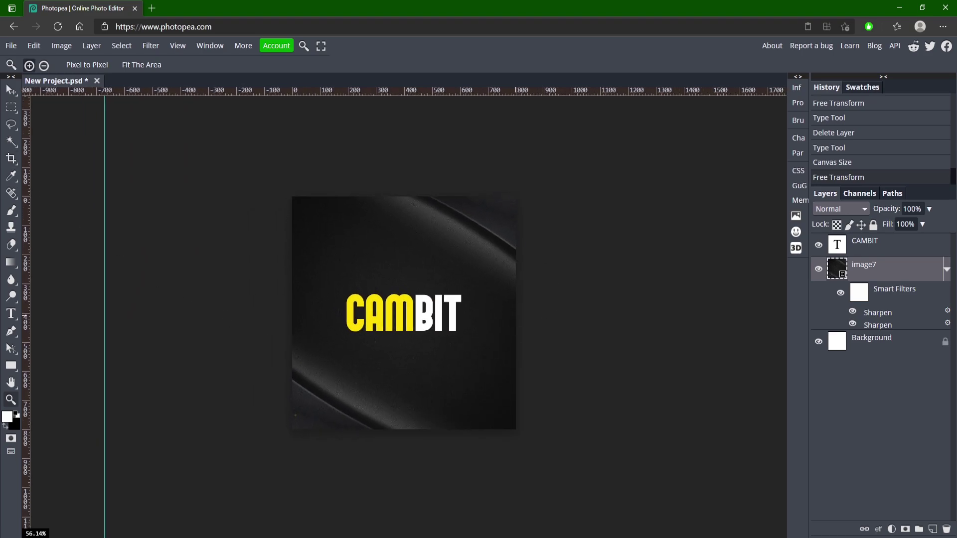
click(11, 89)
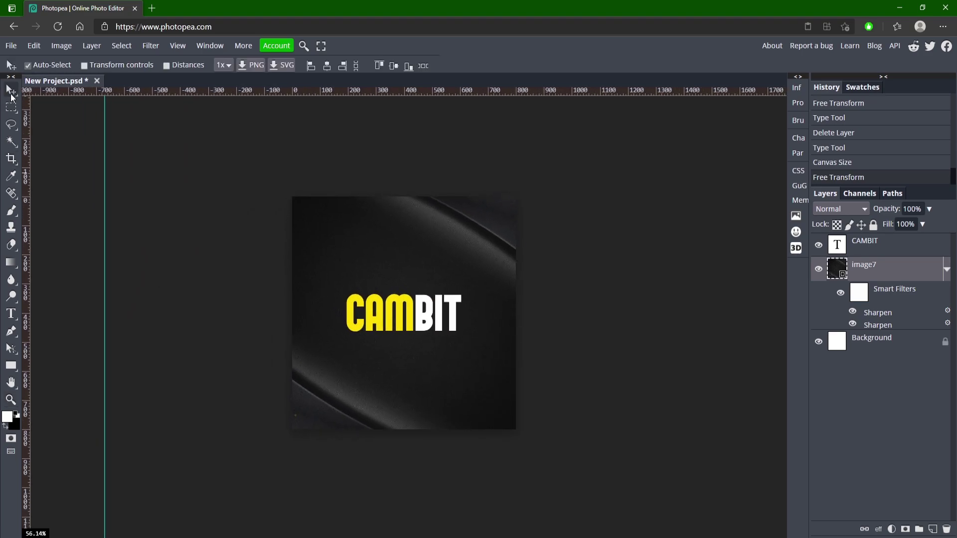
double_click(396, 312)
click(187, 64)
mouse_move(171, 82)
mouse_down()
mouse_move(201, 73)
mouse_move(165, 65)
mouse_up()
text(250 p)
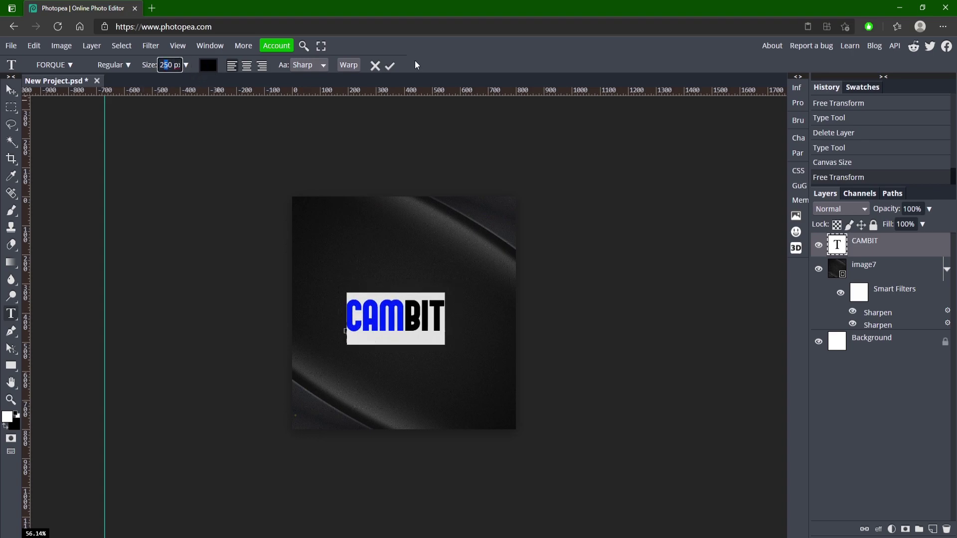
key(Return)
click(388, 65)
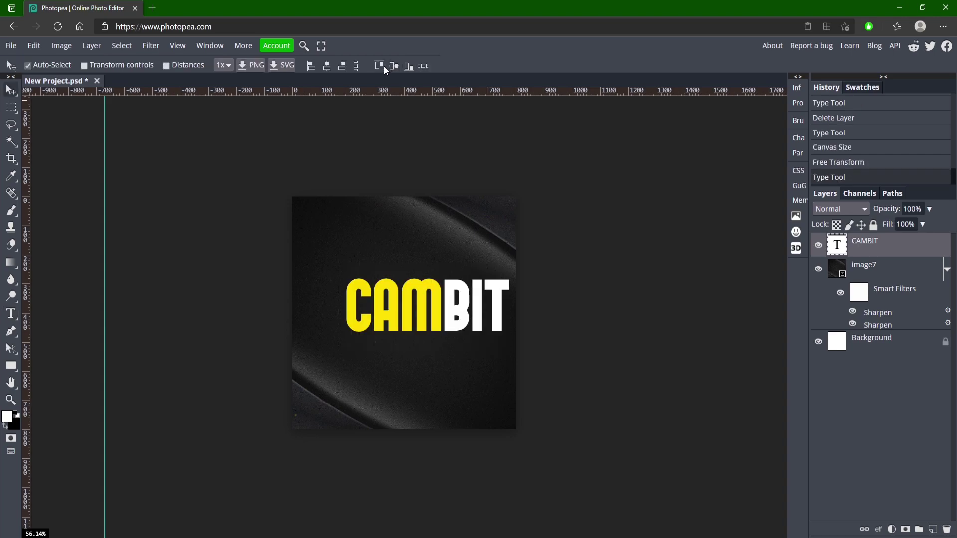
drag(444, 313, 408, 319)
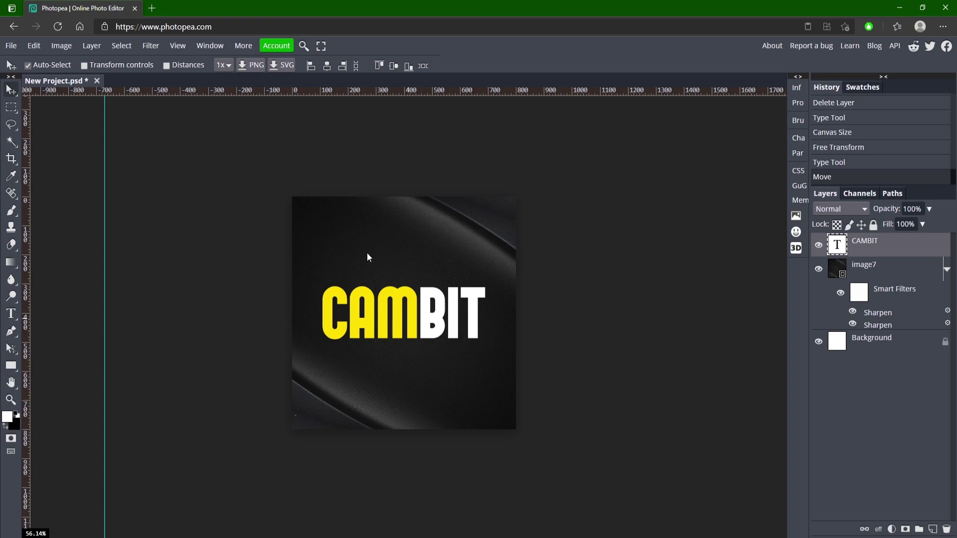
Draw a circular selection about 800 px in diameter that spans the whole canvas.
right_click(8, 112)
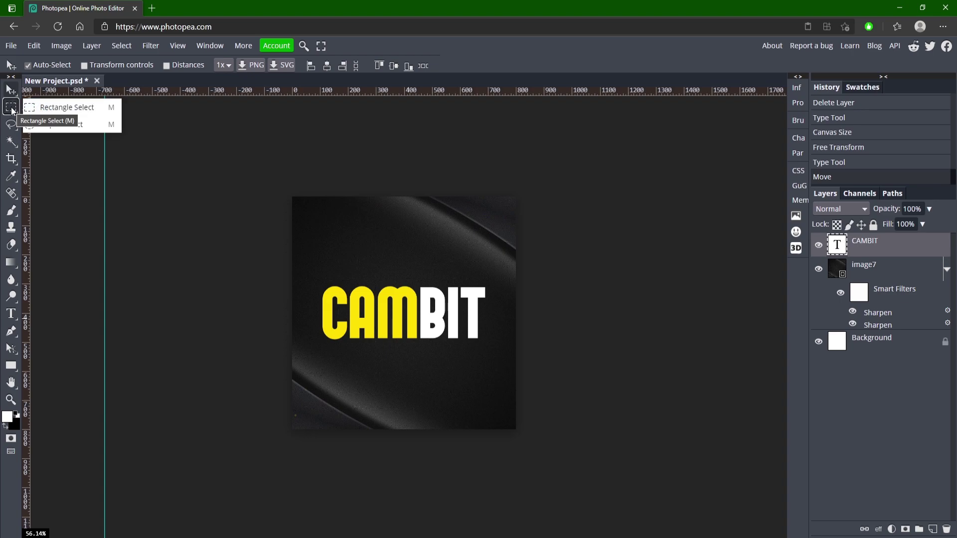
click(46, 124)
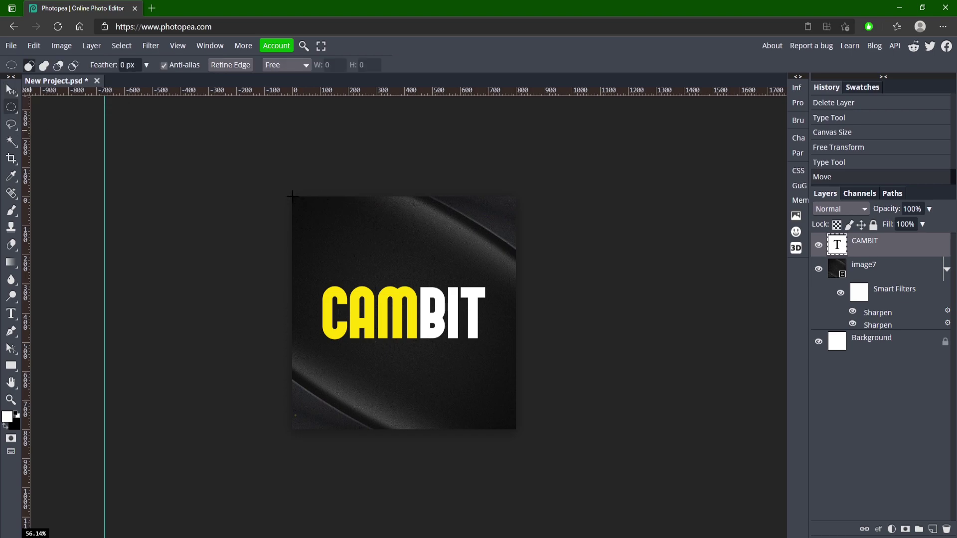
drag(292, 196, 538, 428)
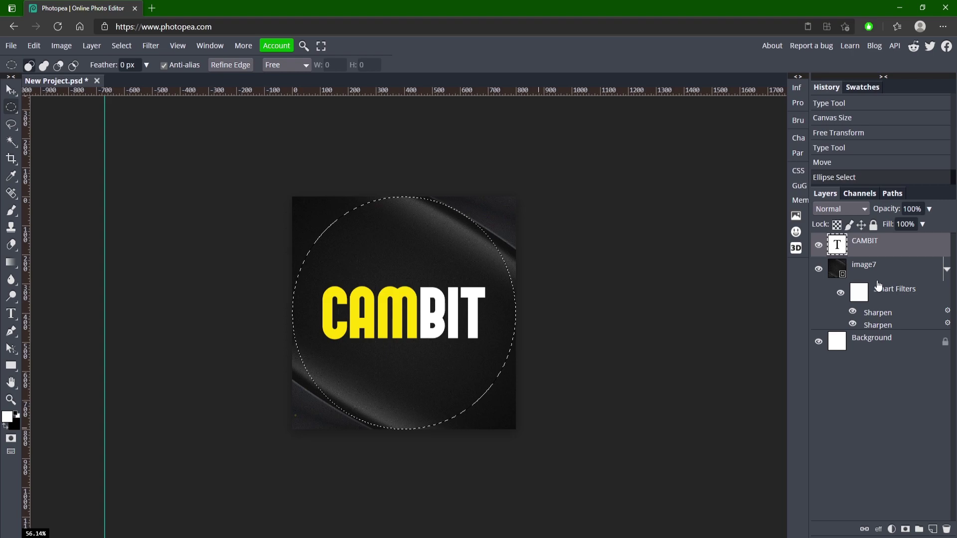
Copy the circular selection of the image7 background onto a new layer.
key(ctrl+j)
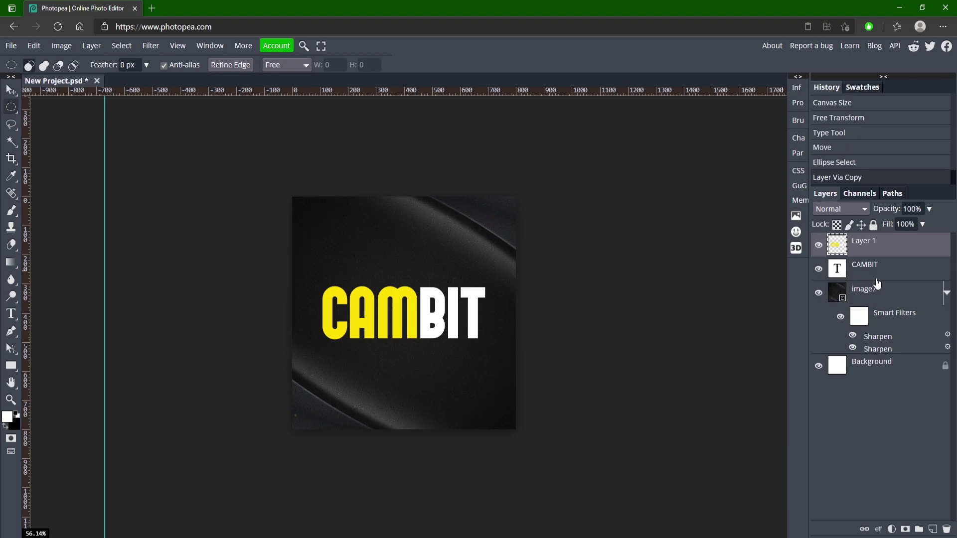
key(ctrl+z)
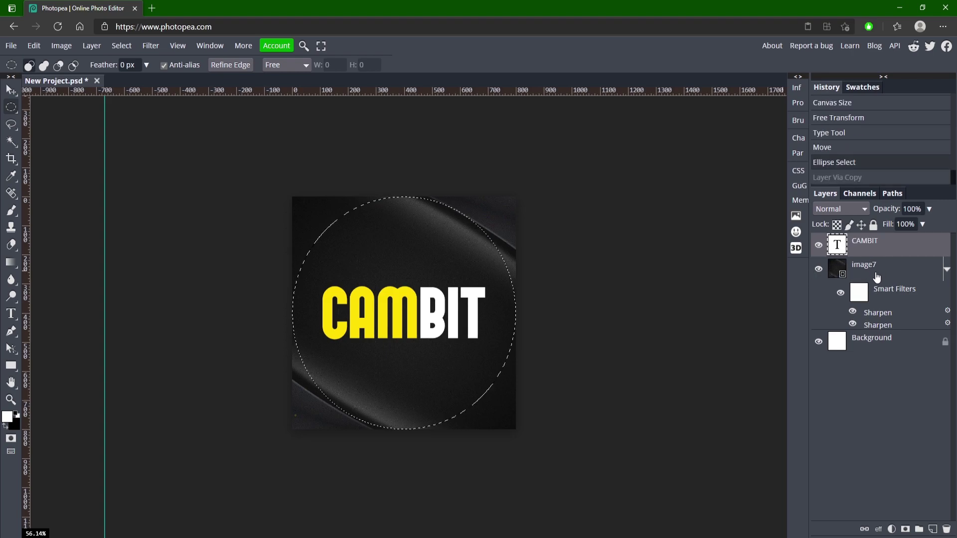
click(873, 275)
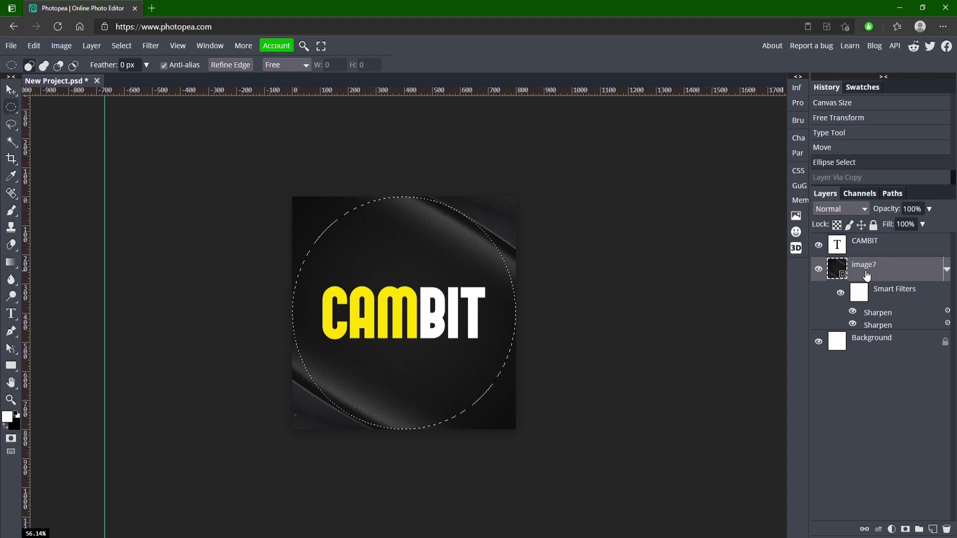
key(ctrl+j)
Try deleting the image7 layer to leave only the circular copy behind the text, and undo the deletion.
click(867, 295)
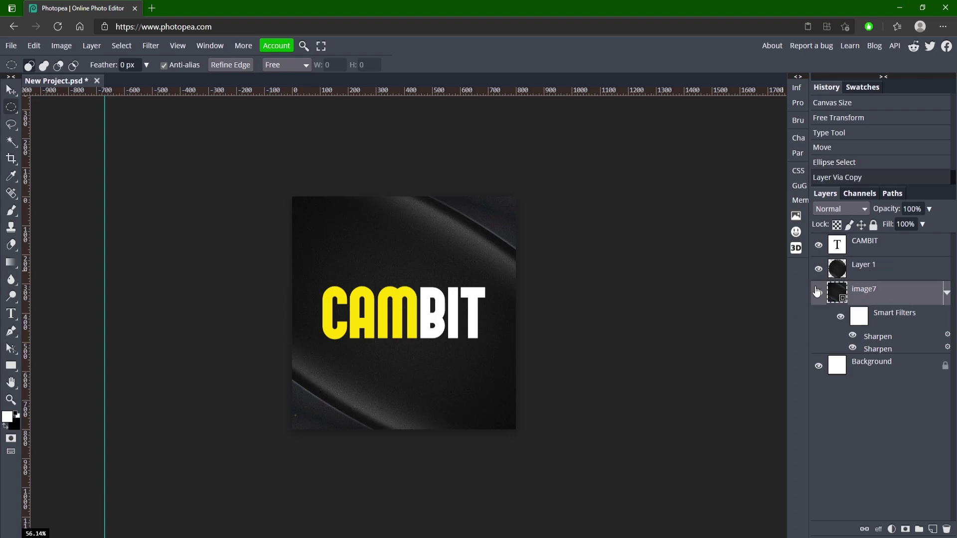
key(Delete)
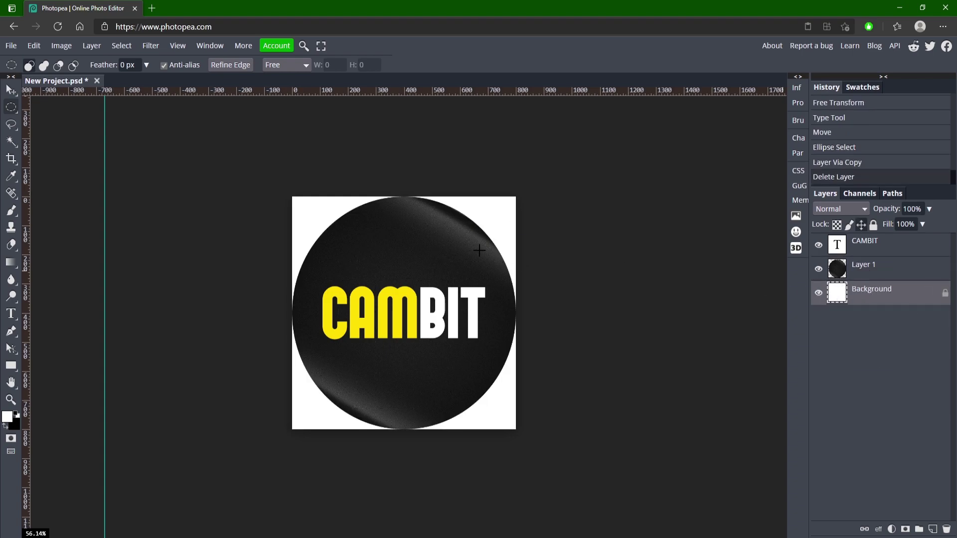
key(ctrl+a)
key(ctrl+z)
key(ctrl+z)
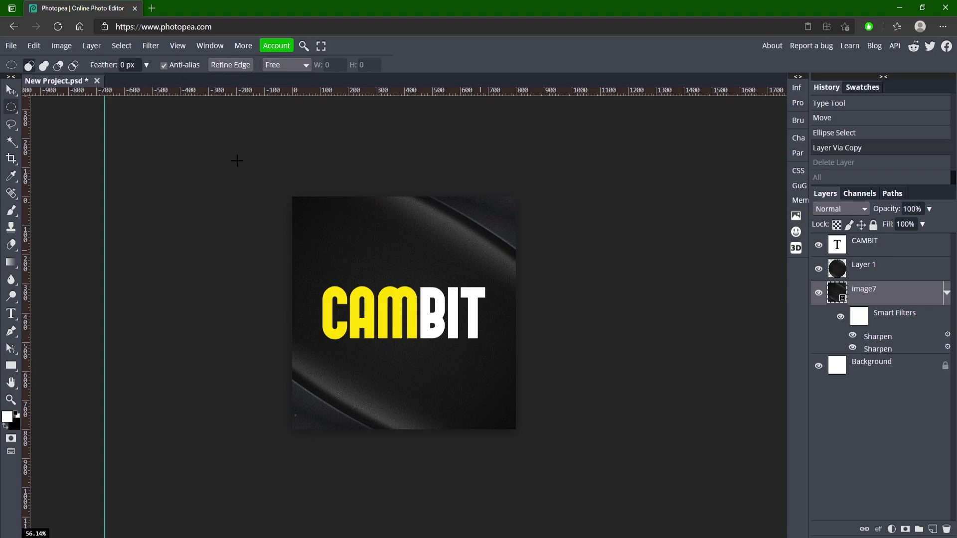
Create a new blank project 1280 px wide and 720 px high with a white background.
click(10, 89)
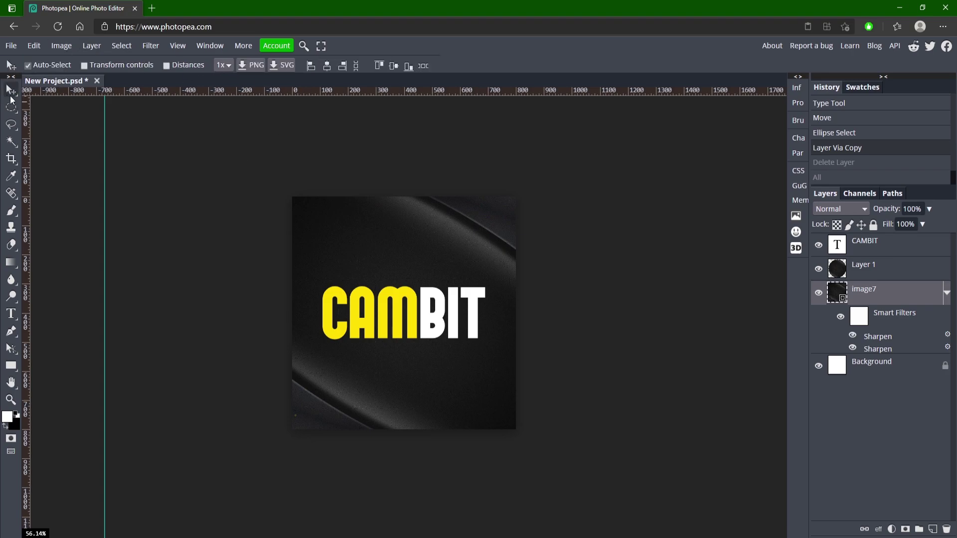
click(193, 144)
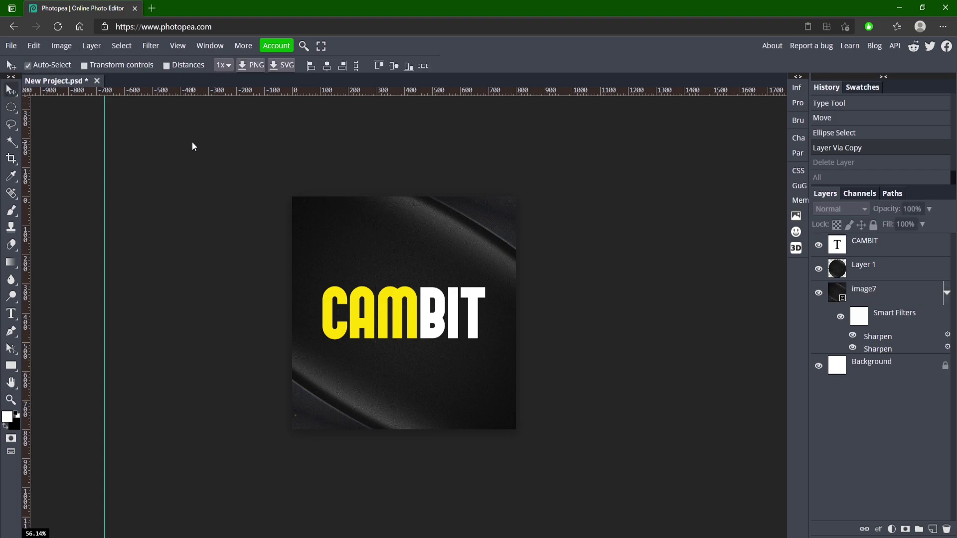
click(10, 45)
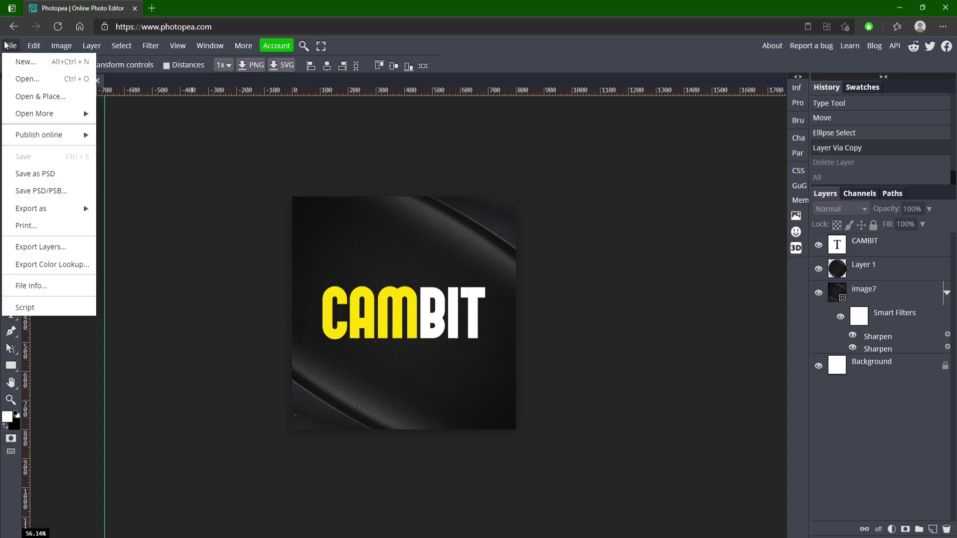
click(21, 62)
key(Tab)
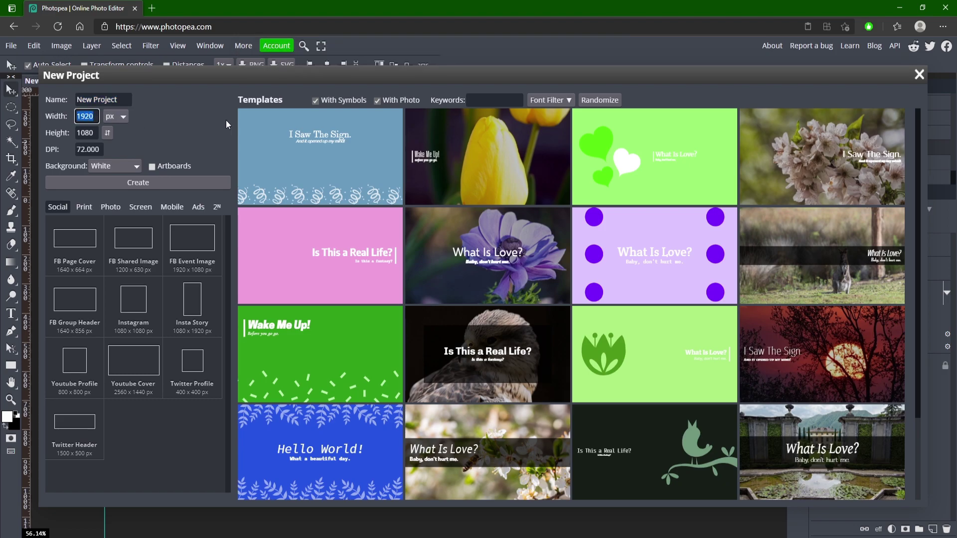
text(1280)
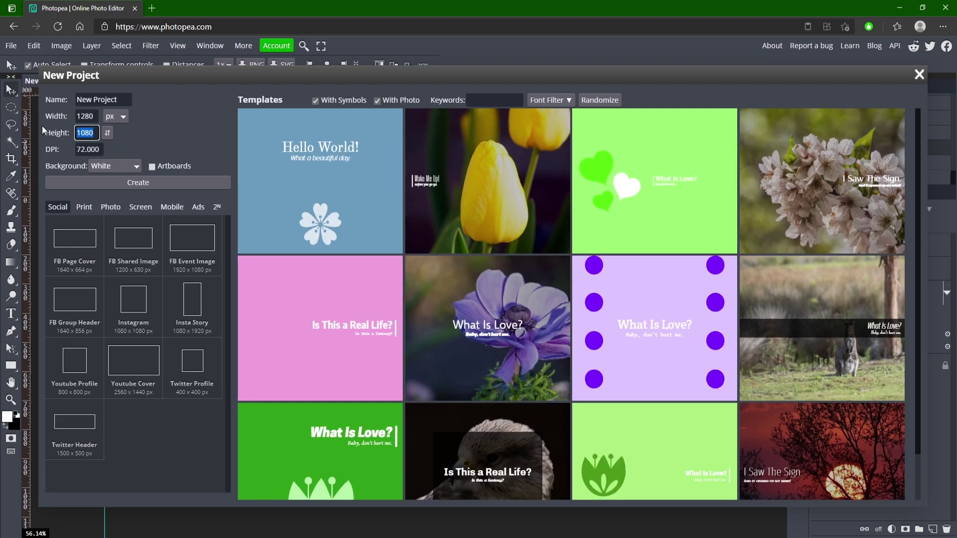
key(Tab)
text(720)
click(200, 128)
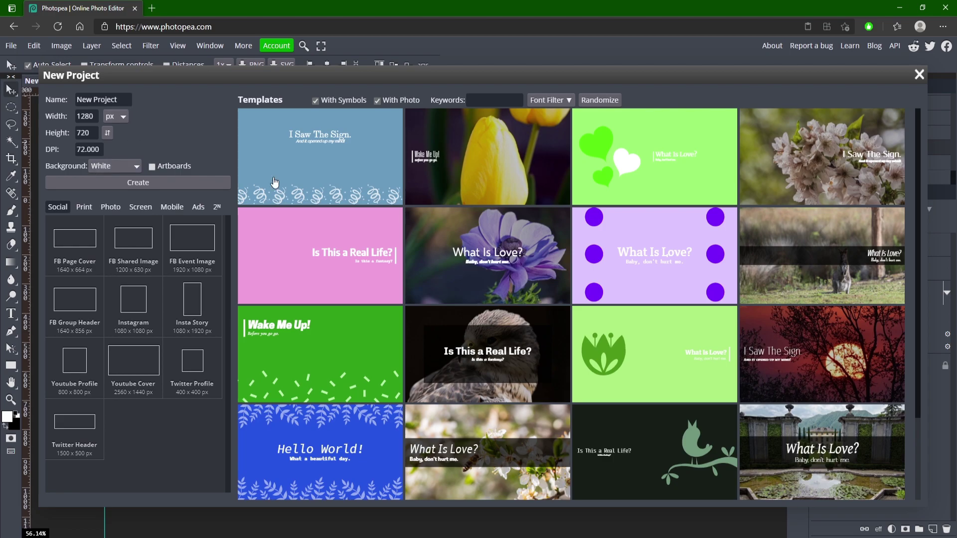
click(140, 183)
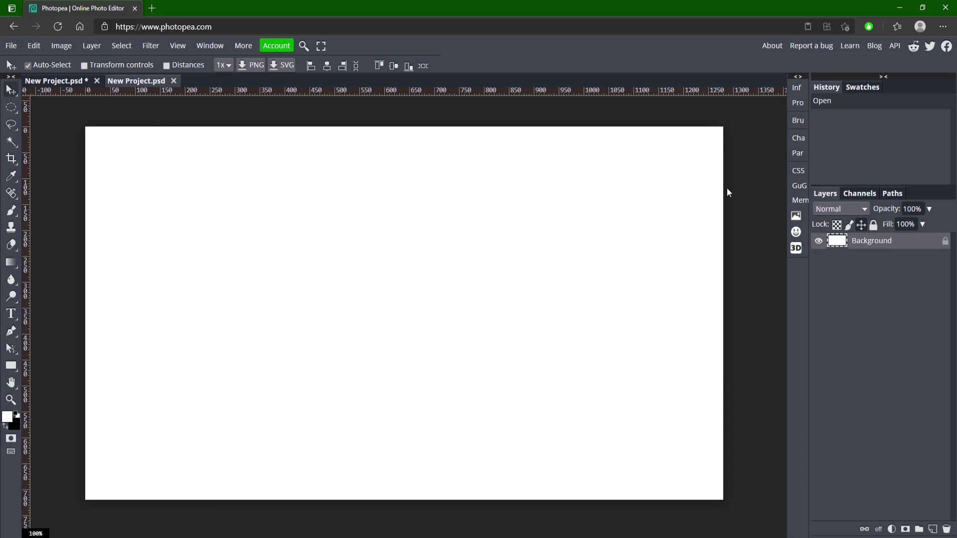
Hide and unlock the Background layer of the 1280 × 720 px canvas.
click(818, 241)
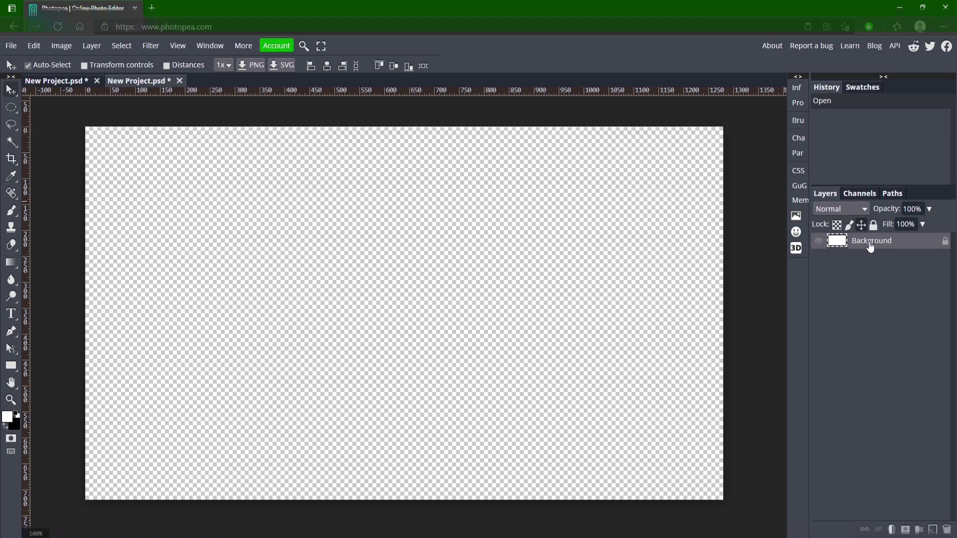
click(945, 242)
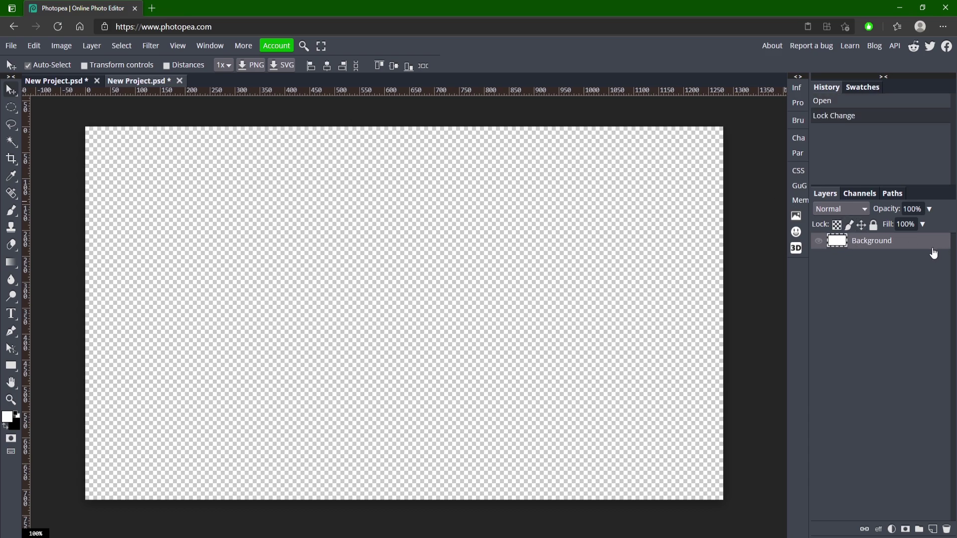
click(11, 400)
click(295, 380)
Start a red Pen tool shape with a vertical edge about 55 px long in the canvas's upper-left corner, and add a vertical guide at about 640 px.
click(11, 331)
click(87, 69)
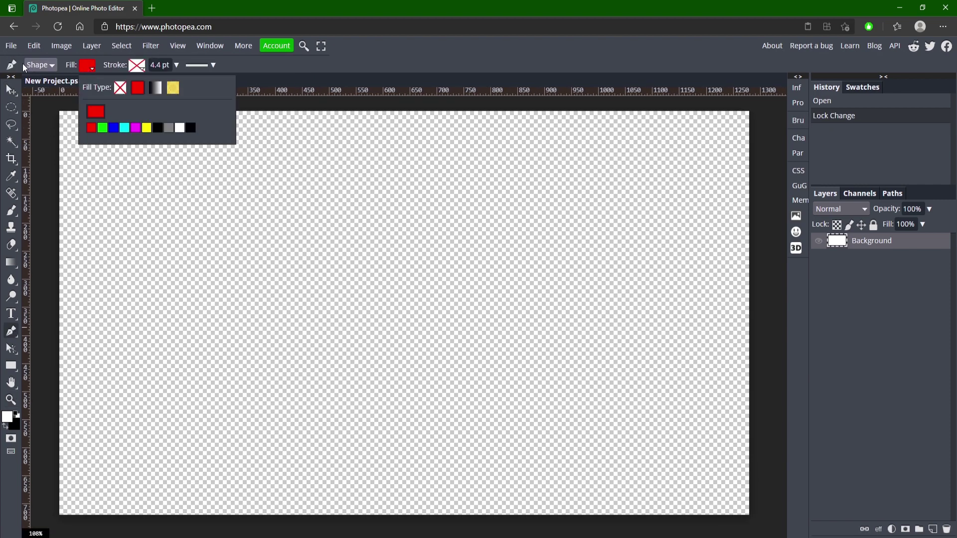
click(90, 69)
click(498, 56)
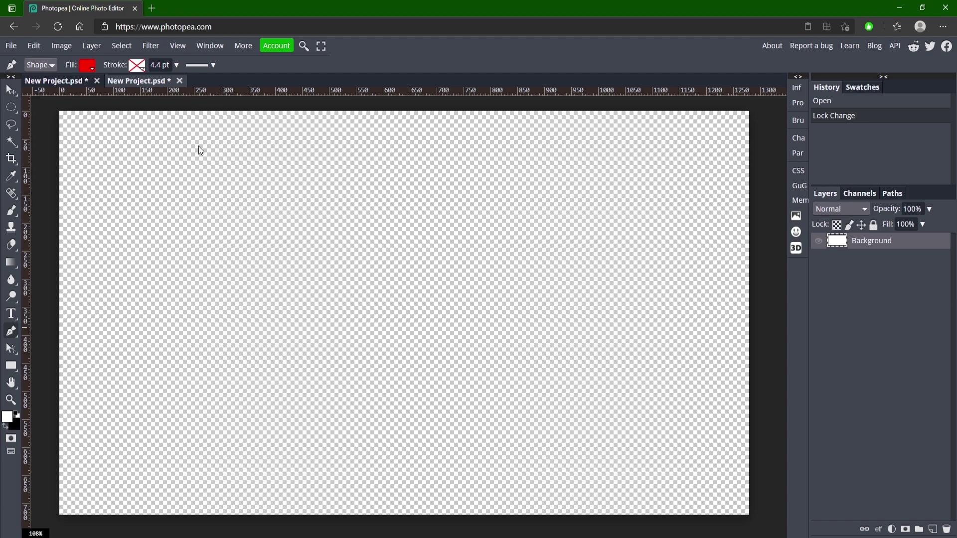
click(63, 116)
drag(25, 192, 404, 199)
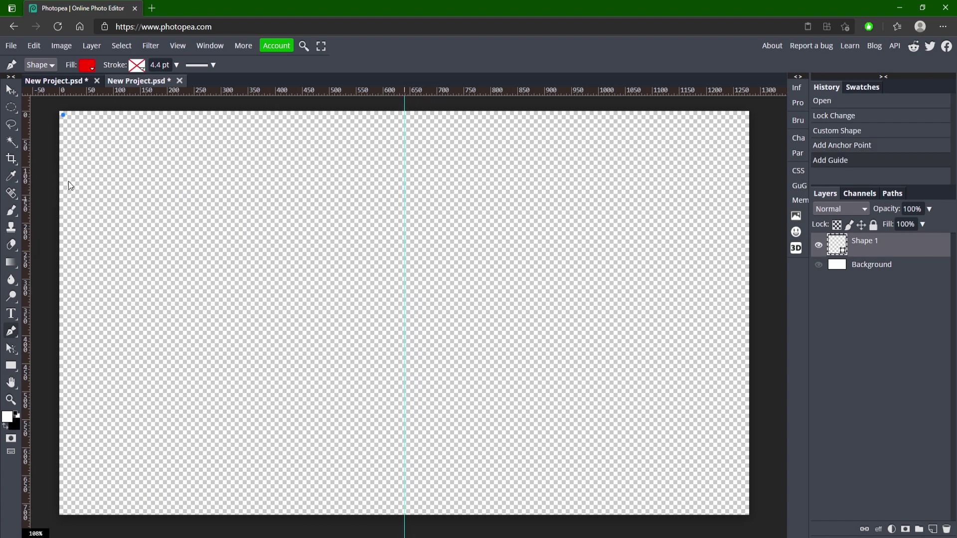
click(64, 145)
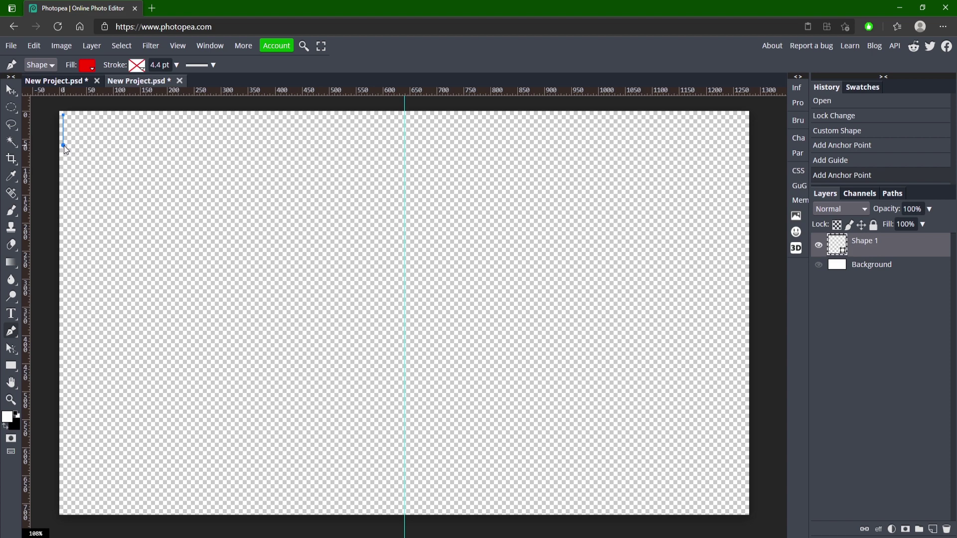
click(123, 205)
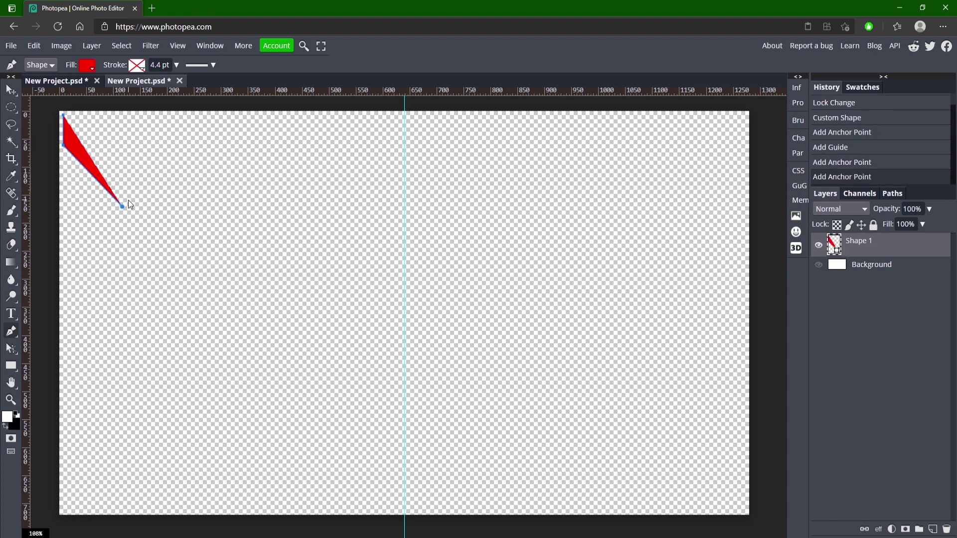
shift+click(69, 207)
shift+click(109, 216)
shift+click(90, 226)
shift+click(111, 244)
shift+click(110, 285)
shift+click(201, 284)
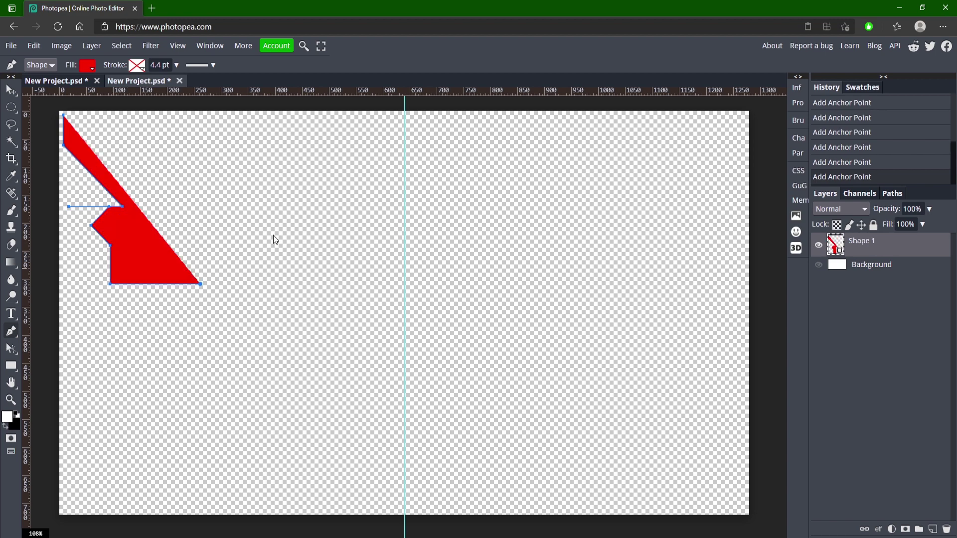
shift+click(272, 209)
shift+click(273, 154)
shift+click(324, 155)
shift+click(324, 215)
shift+click(323, 284)
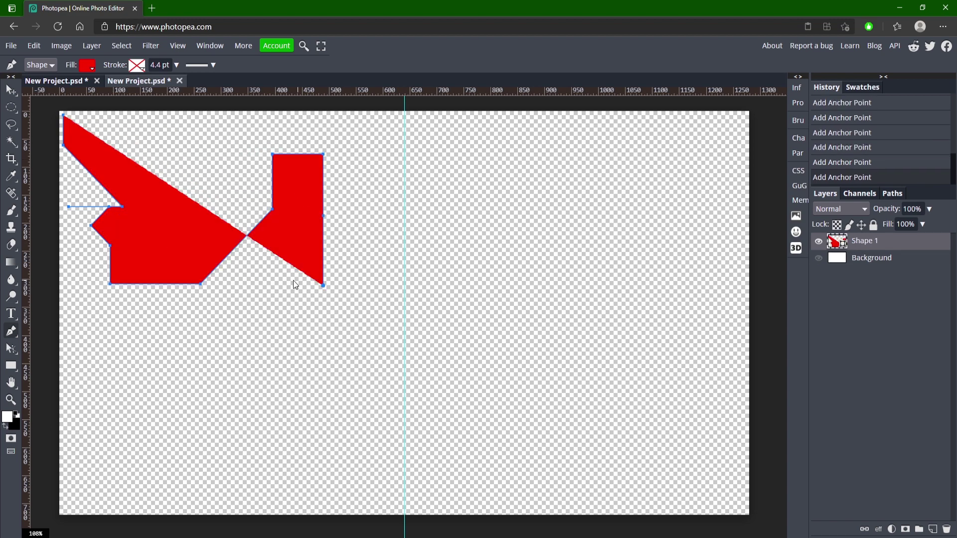
key(ctrl+z)
key(ctrl+z)
key(ctrl+z)
key(ctrl+z)
key(ctrl+z)
key(ctrl+z)
key(ctrl+z)
key(ctrl+z)
key(ctrl+z)
key(ctrl+z)
key(ctrl+z)
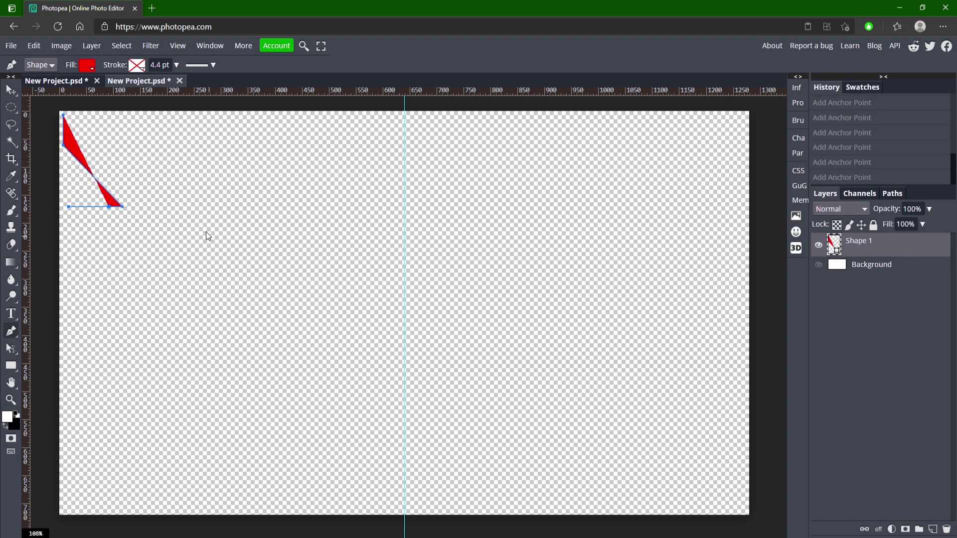
key(ctrl+z)
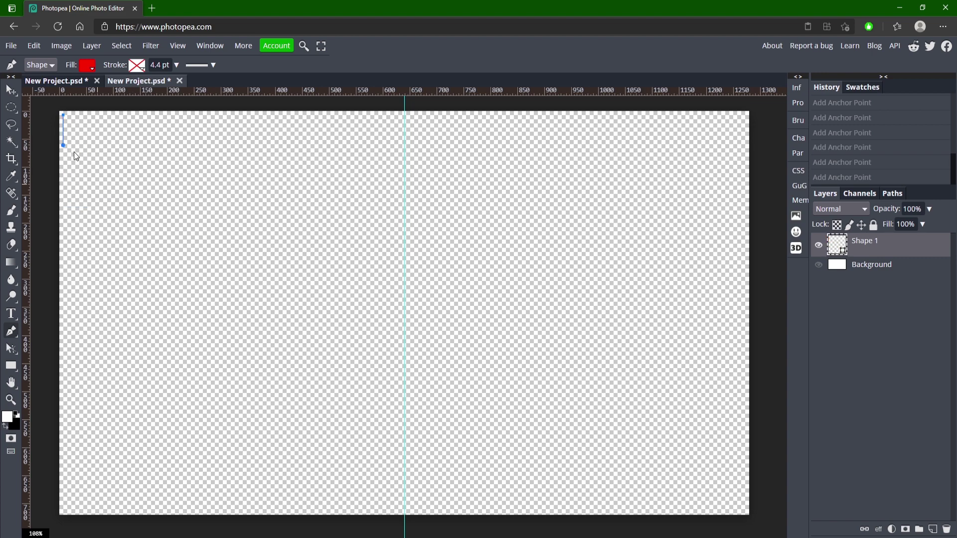
key(ctrl+z)
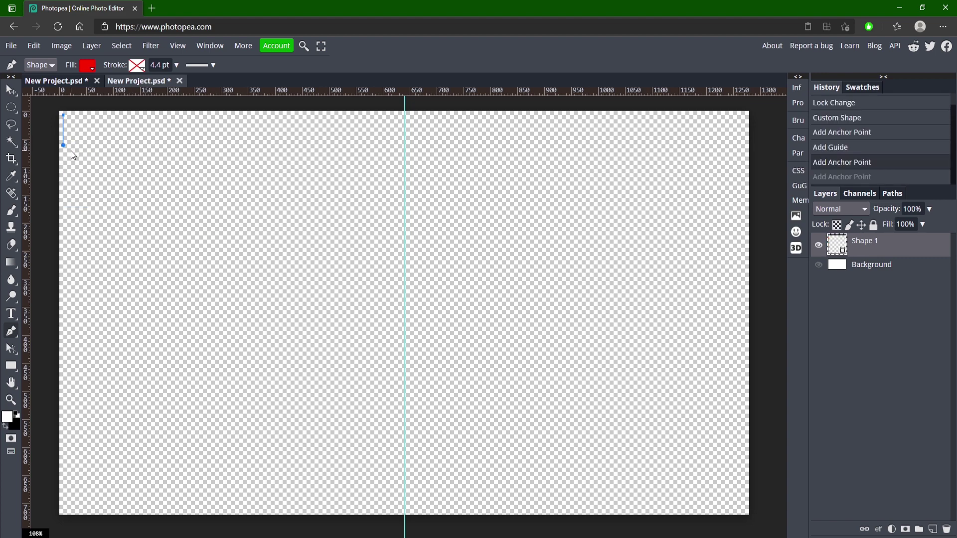
Continue the red shape's outline with a small inward slant, down the canvas's left side, and around the lower-left corner.
key(ctrl+shift+z)
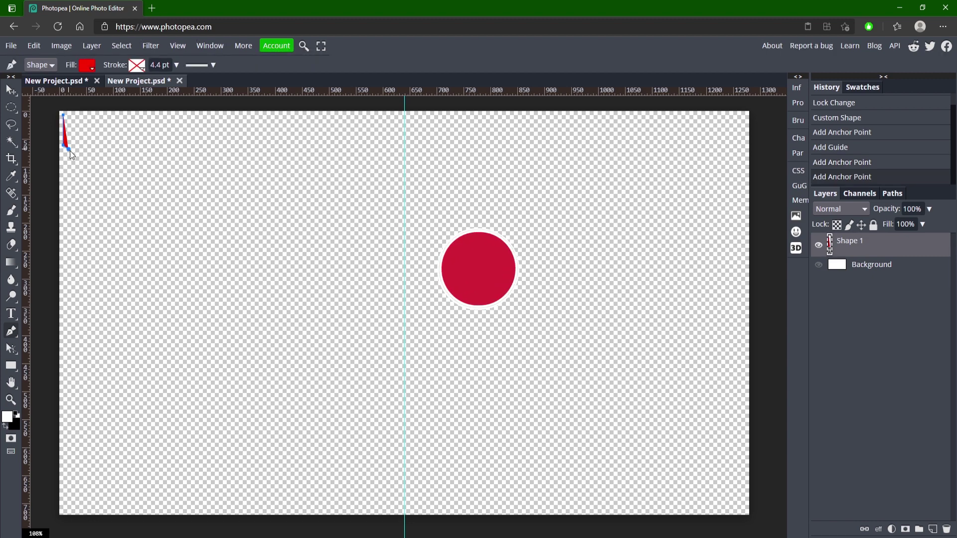
click(68, 499)
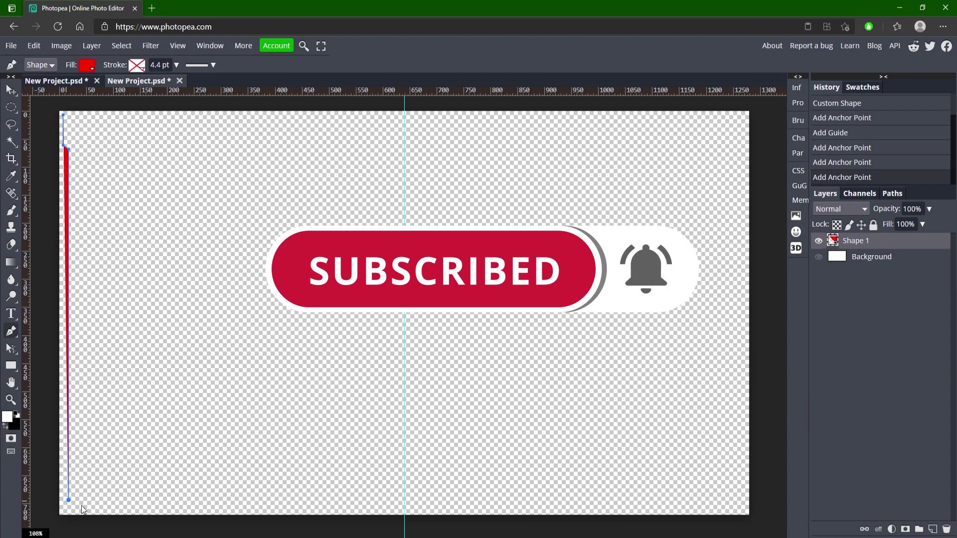
key(ctrl+z)
key(ctrl+shift+z)
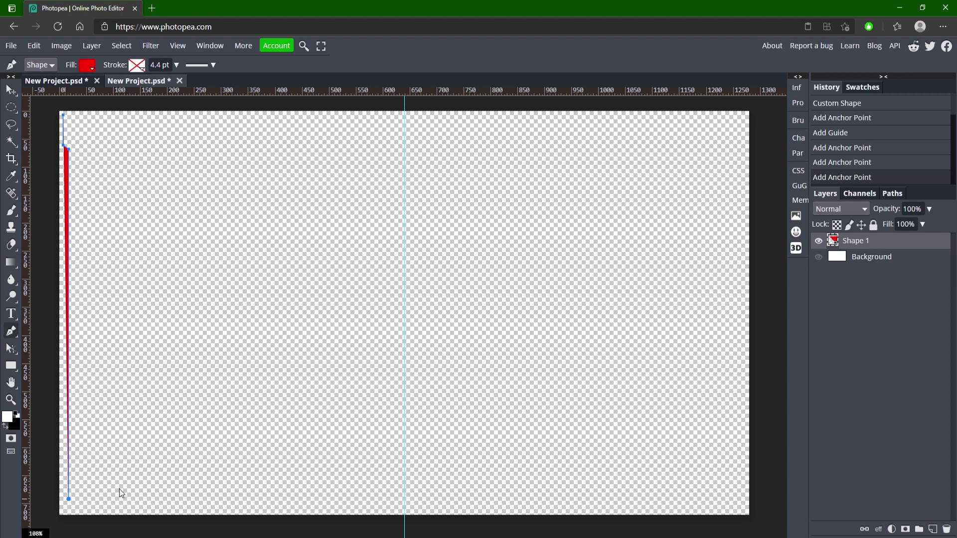
key(ctrl+z)
click(69, 510)
click(119, 505)
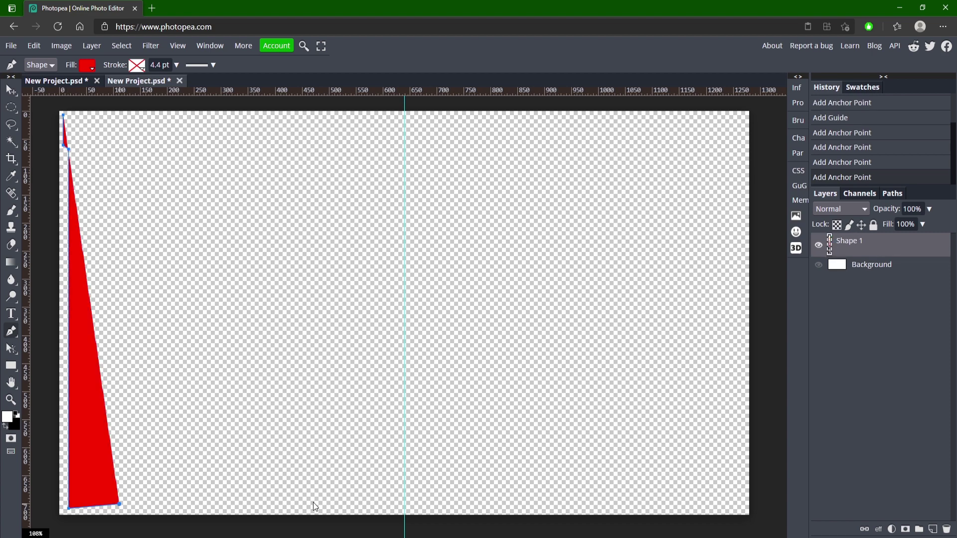
click(404, 504)
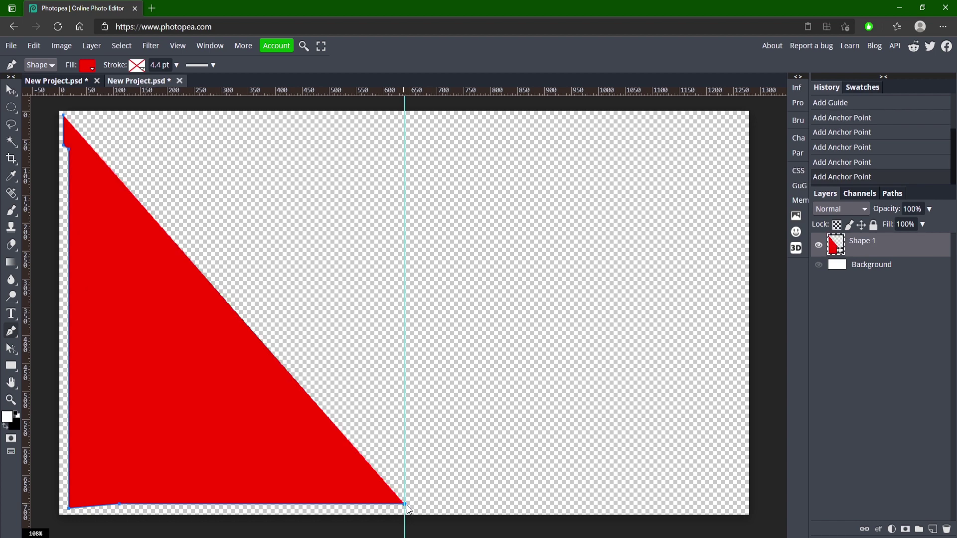
right_click(402, 480)
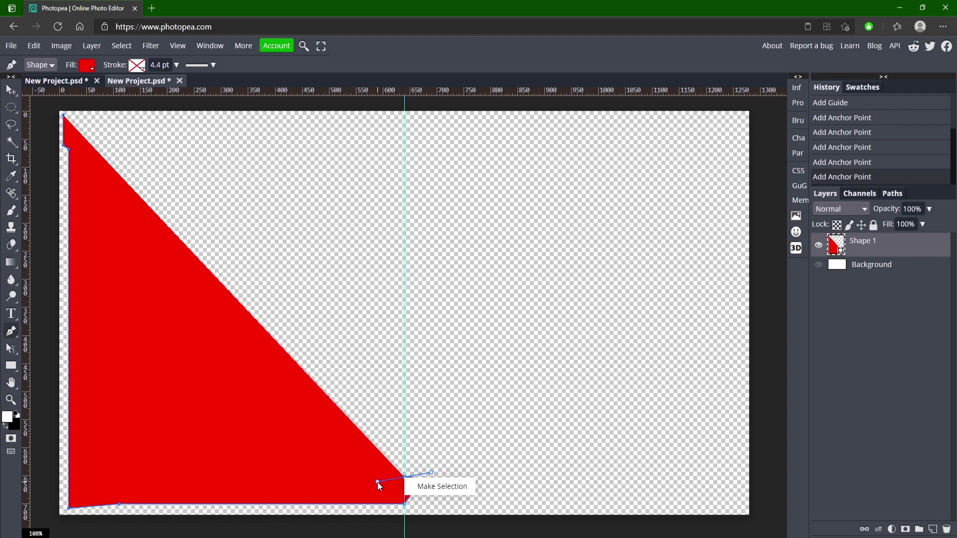
click(392, 477)
key(ctrl+z)
key(ctrl+z)
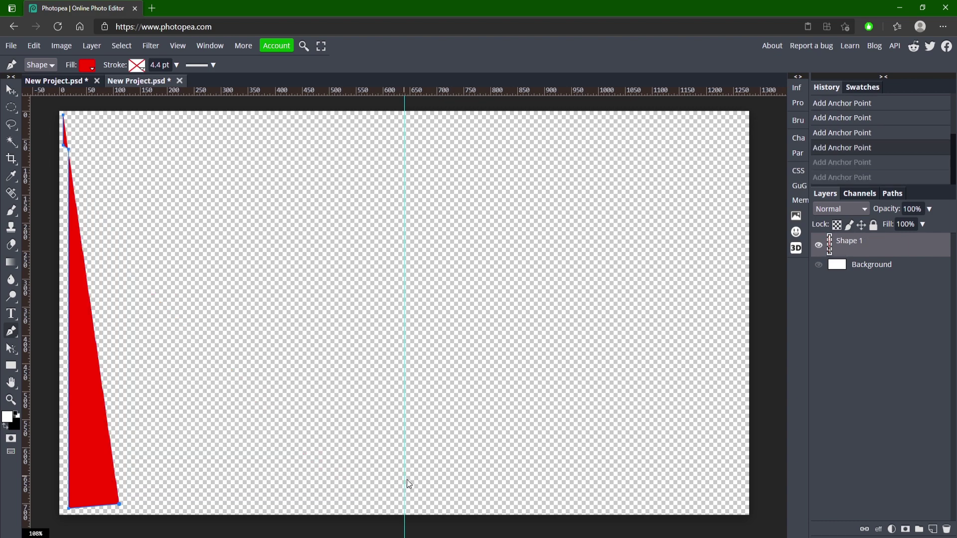
Extend the outline along the canvas's bottom to the centre guide, up about 35 px, and back leftward in two descending steps.
click(403, 504)
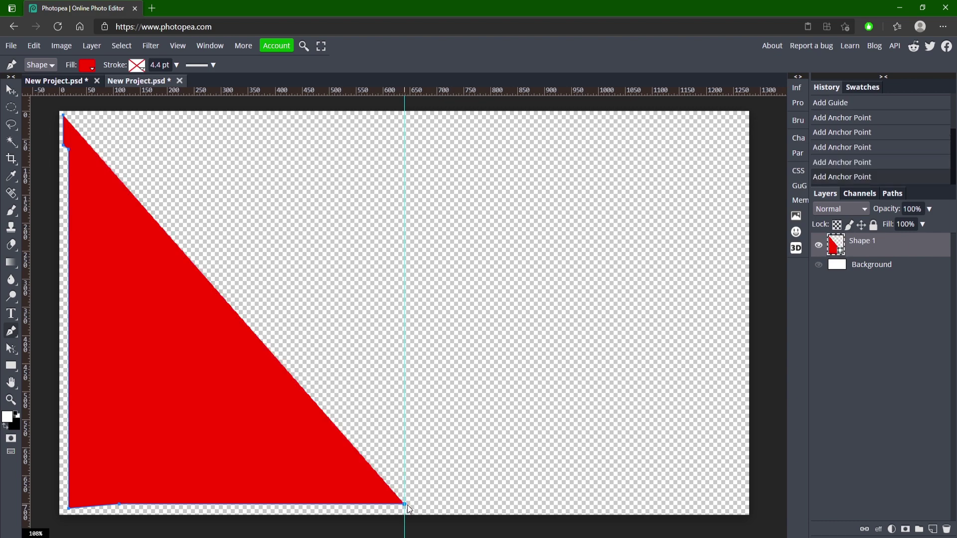
click(403, 485)
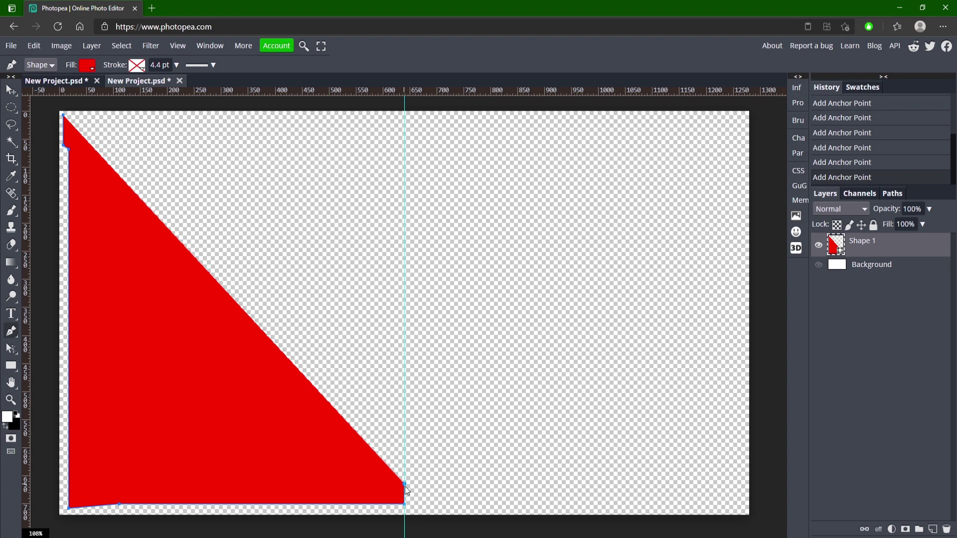
click(331, 482)
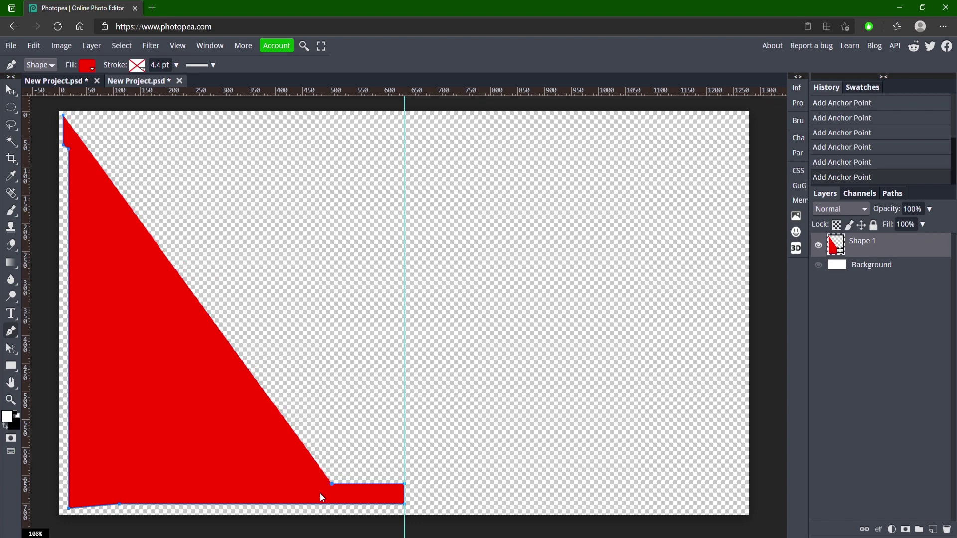
click(320, 492)
click(280, 493)
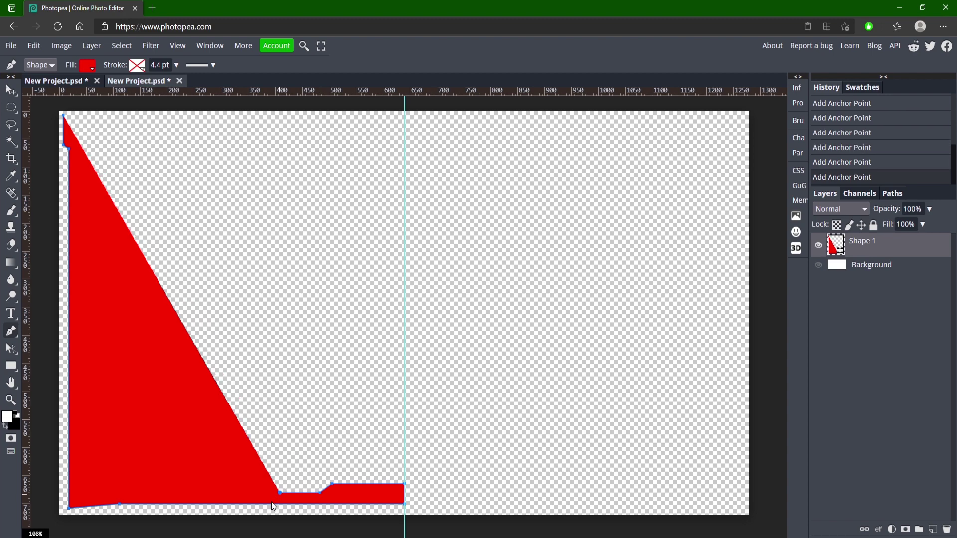
click(274, 496)
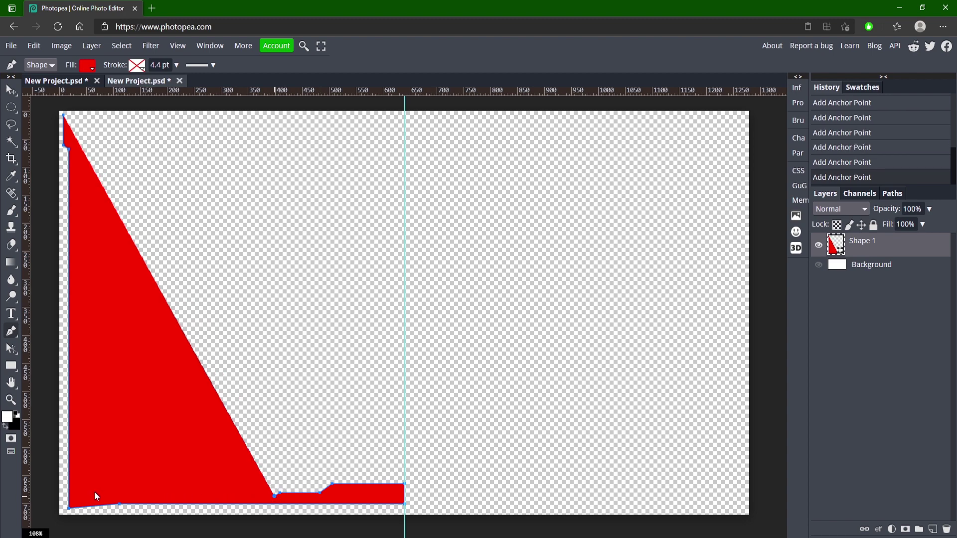
click(82, 495)
key(ctrl+z)
click(75, 496)
key(ctrl+z)
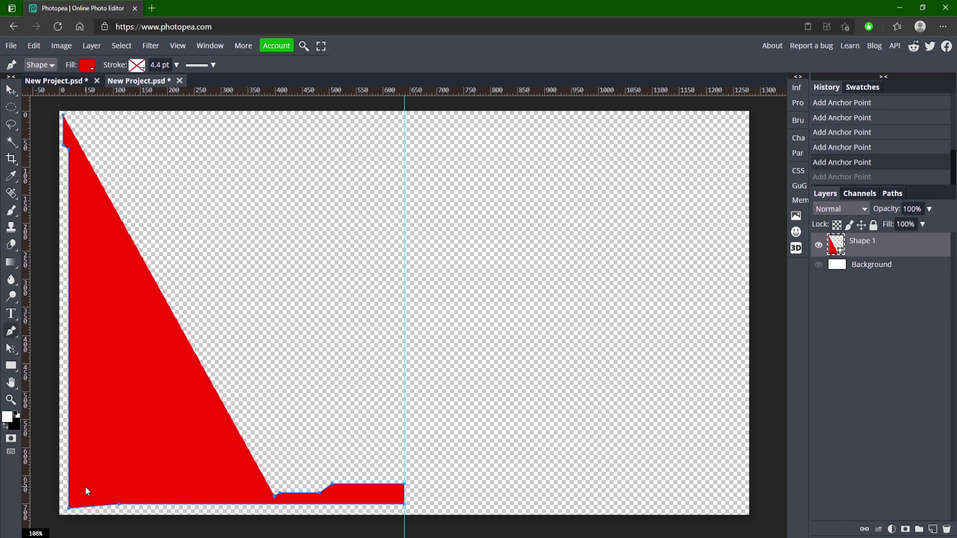
Continue the red outline around the inner lower-left corner, up the canvas's left side, and to the inner upper-left corner.
click(78, 492)
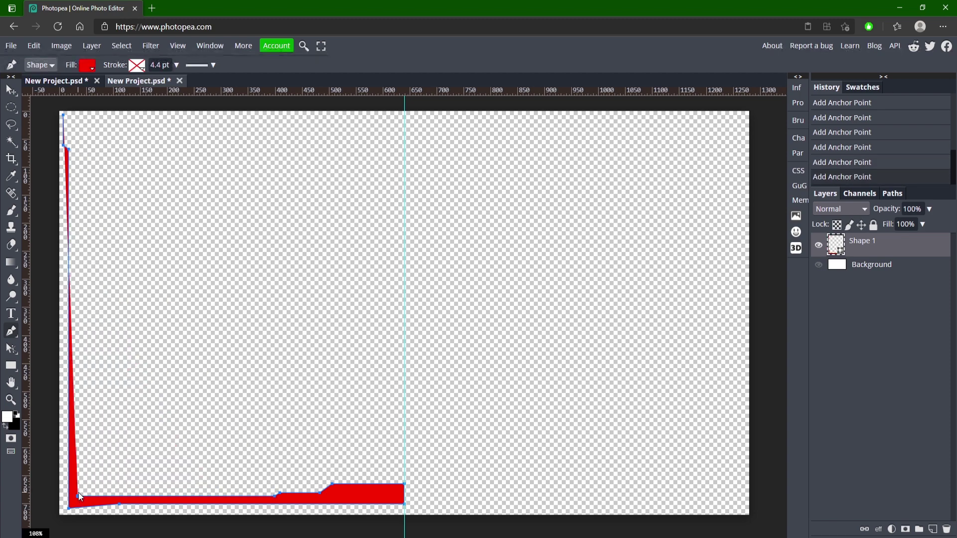
click(76, 149)
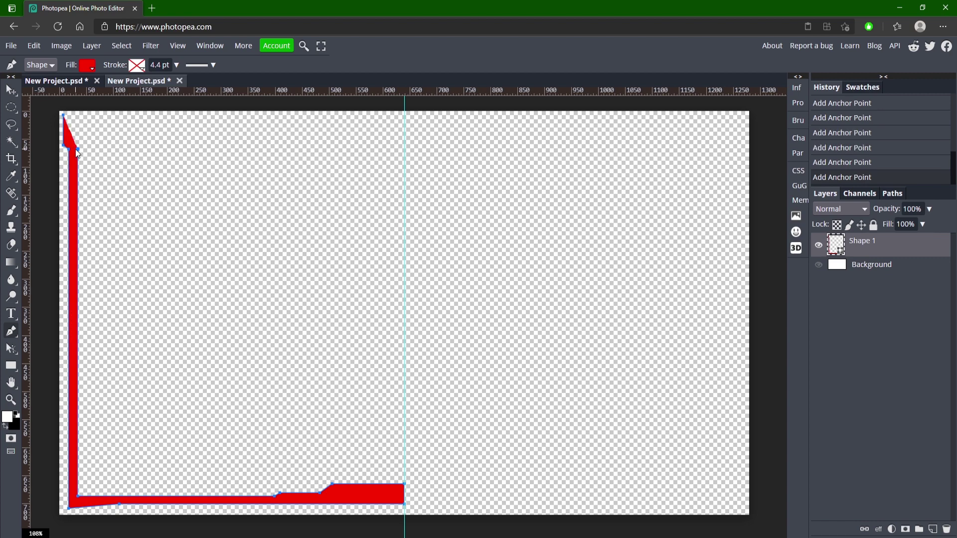
click(80, 120)
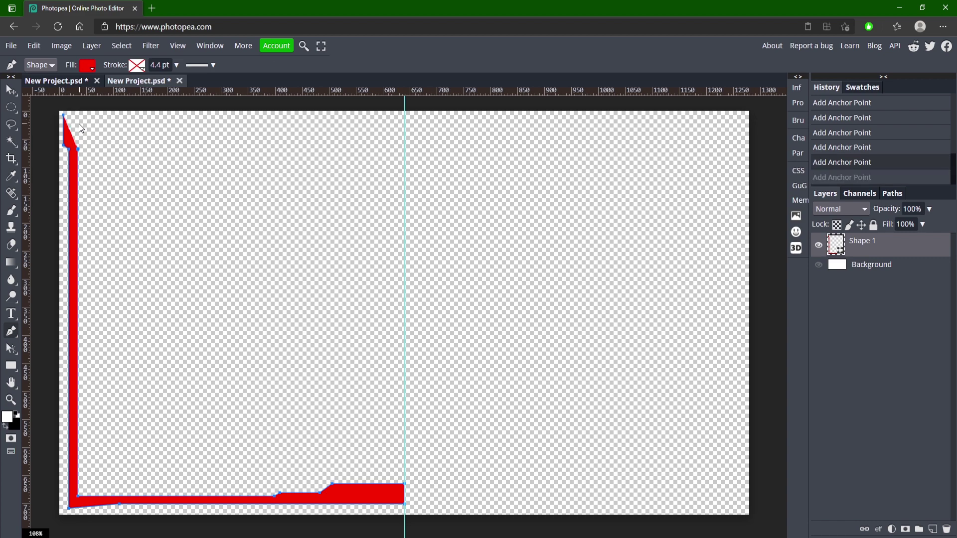
key(ctrl+z)
click(78, 116)
key(ctrl+z)
click(77, 129)
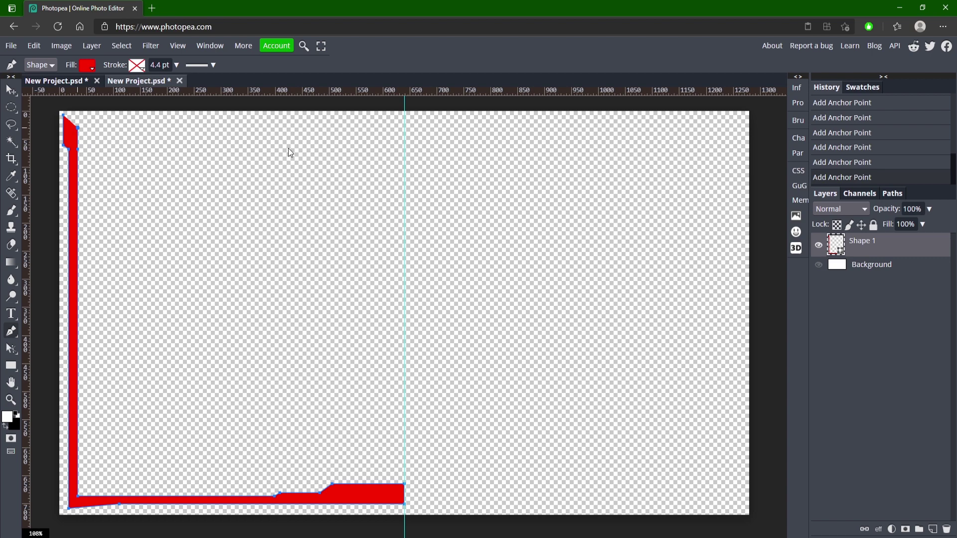
Extend the outline along the canvas's top to the centre guide, add an end edge about 22 px high, and close the path.
click(405, 125)
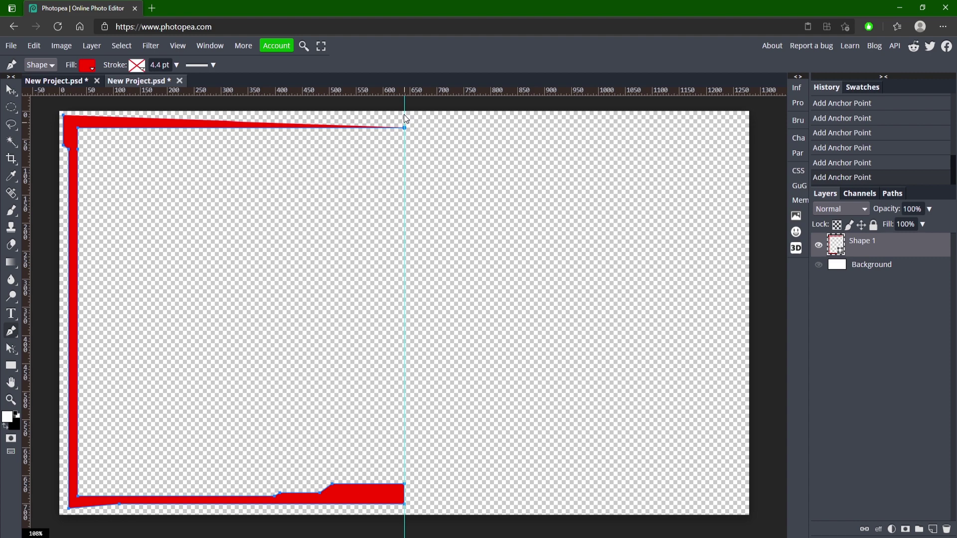
click(404, 115)
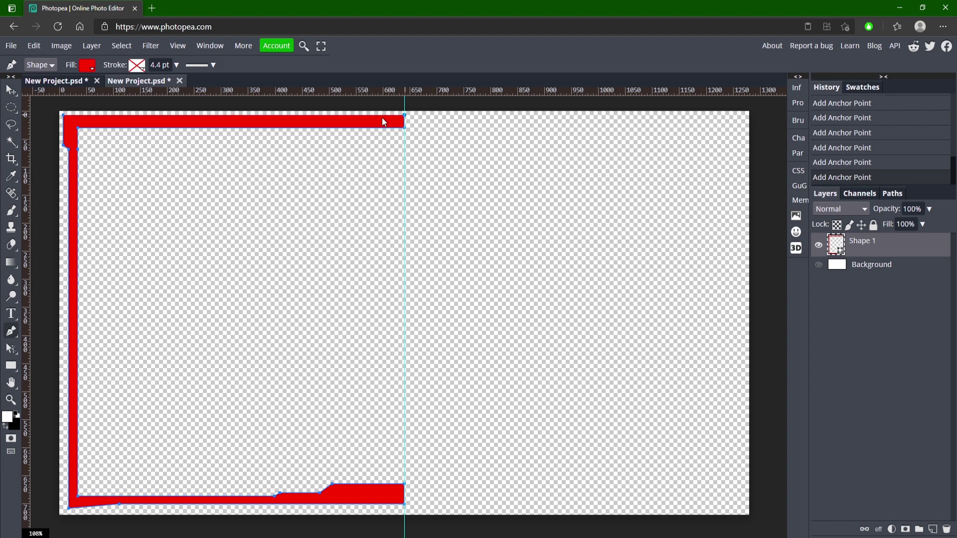
click(62, 114)
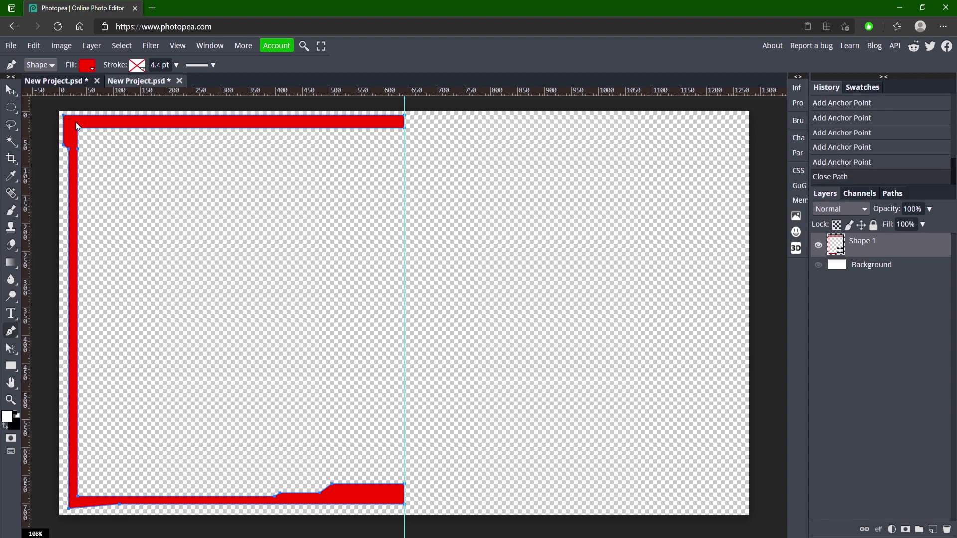
key(v)
click(172, 178)
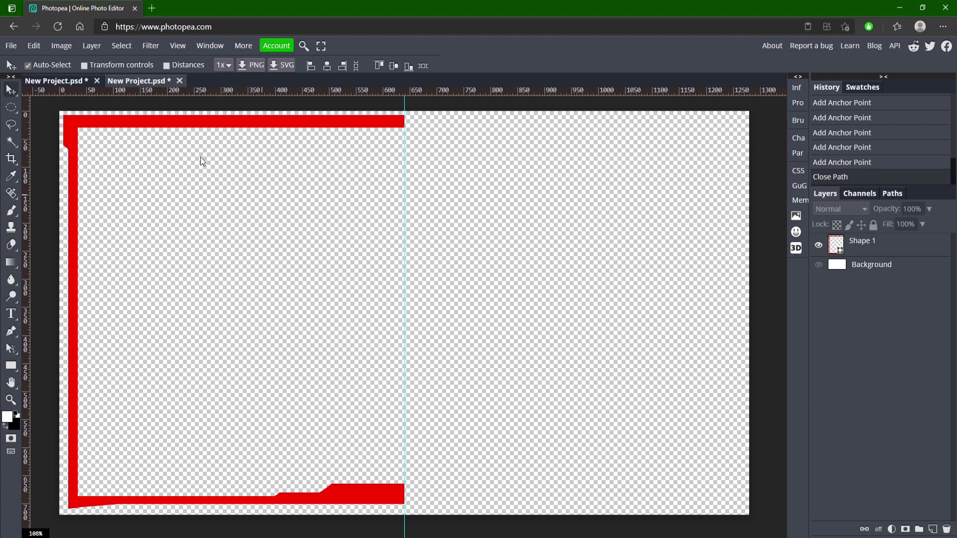
Draw a second red Pen shape under the top bar, with a slanted left end and about 258 px wide up to the guide.
click(11, 330)
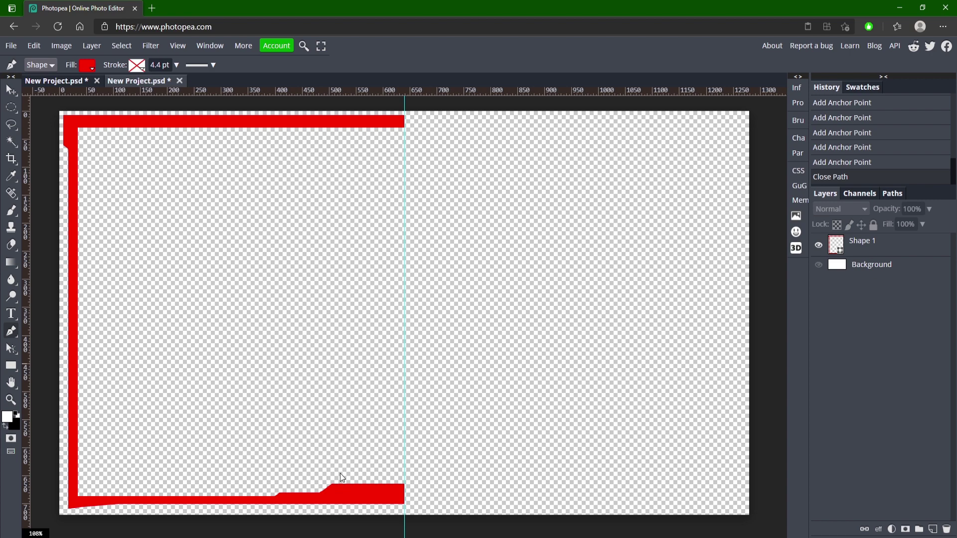
click(265, 126)
click(270, 134)
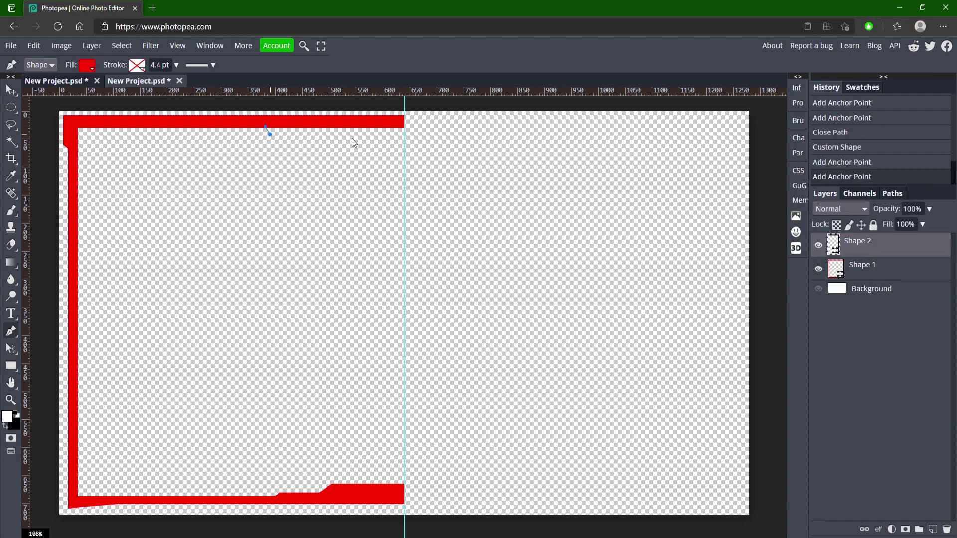
click(404, 134)
click(404, 124)
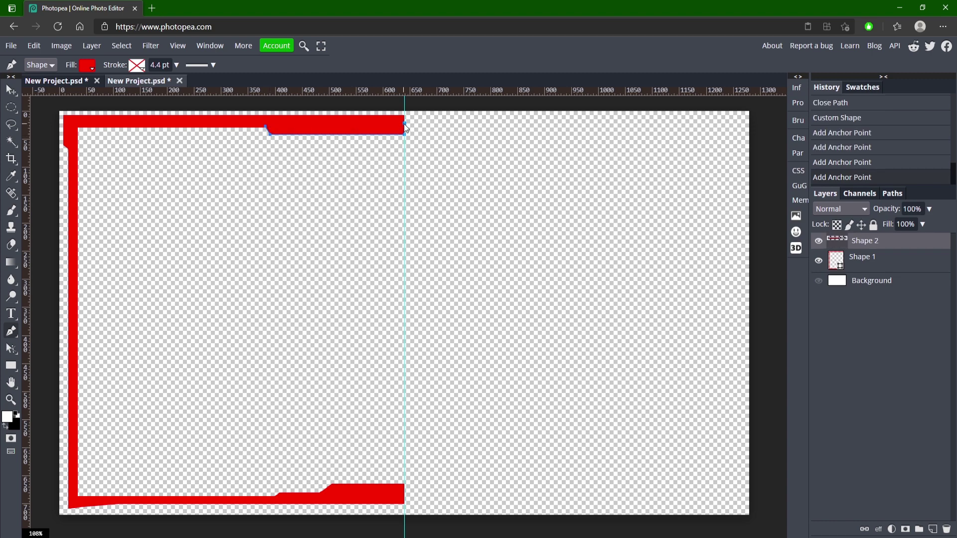
click(288, 133)
key(ctrl+z)
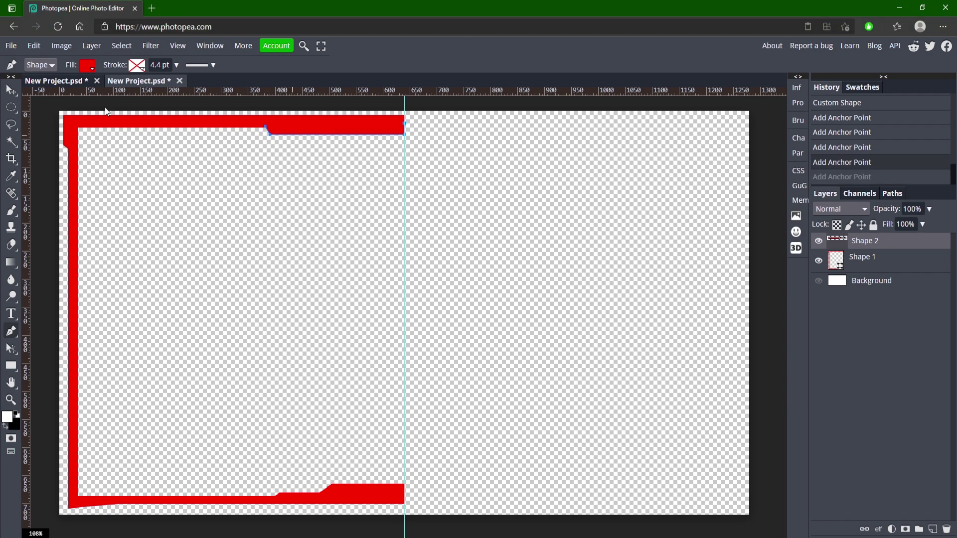
click(15, 90)
click(188, 183)
Draw a thin red Pen strip about 215 px wide below the top bar's thick part, ending at the guide and joined by a slanted left end.
click(12, 332)
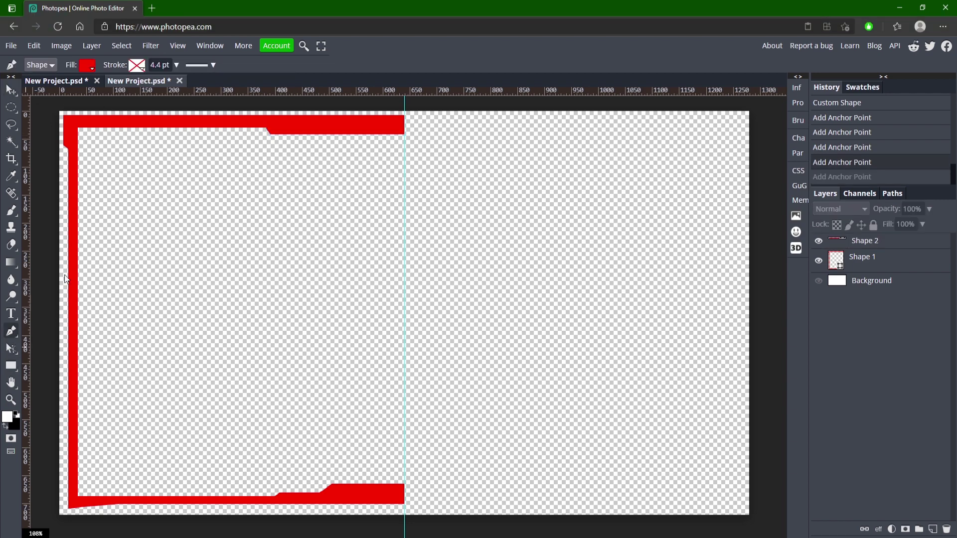
click(289, 133)
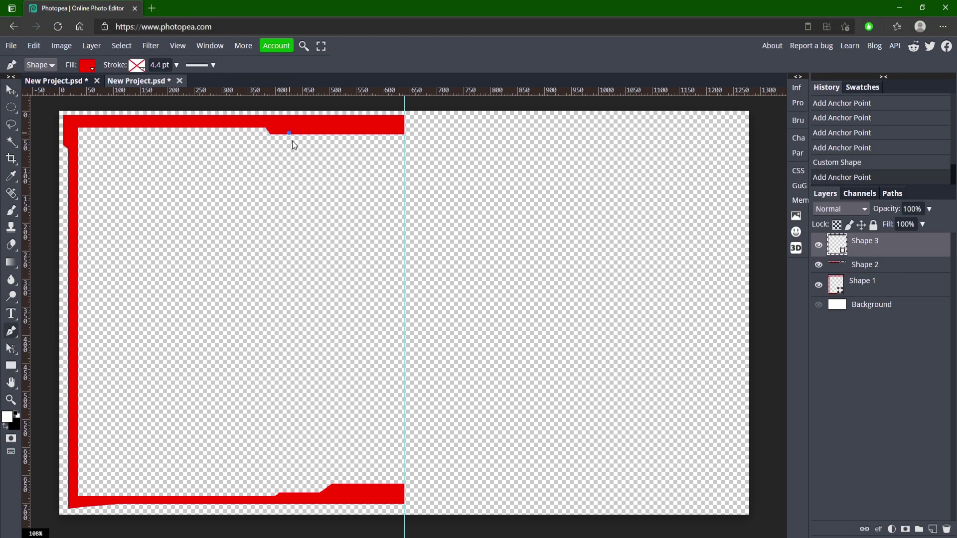
click(293, 143)
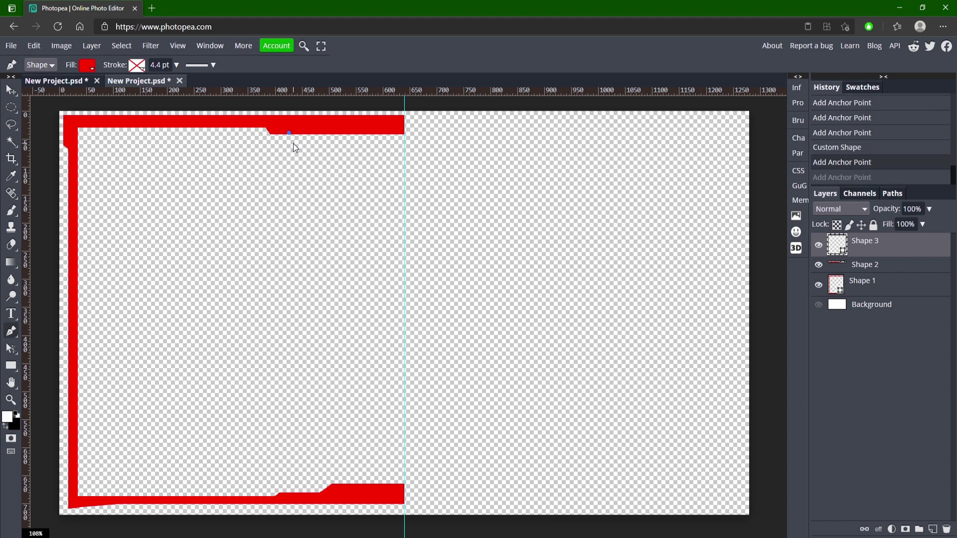
click(405, 144)
click(404, 139)
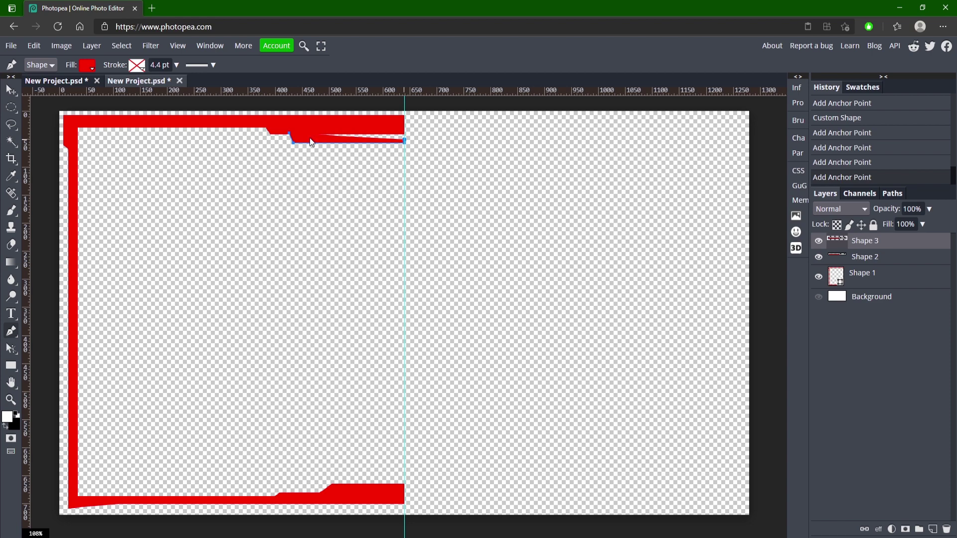
key(ctrl+z)
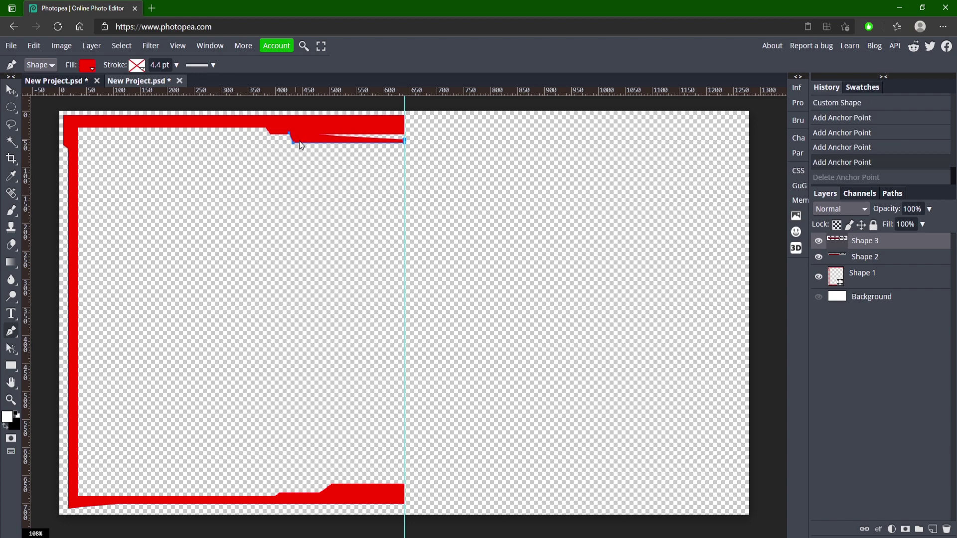
click(296, 139)
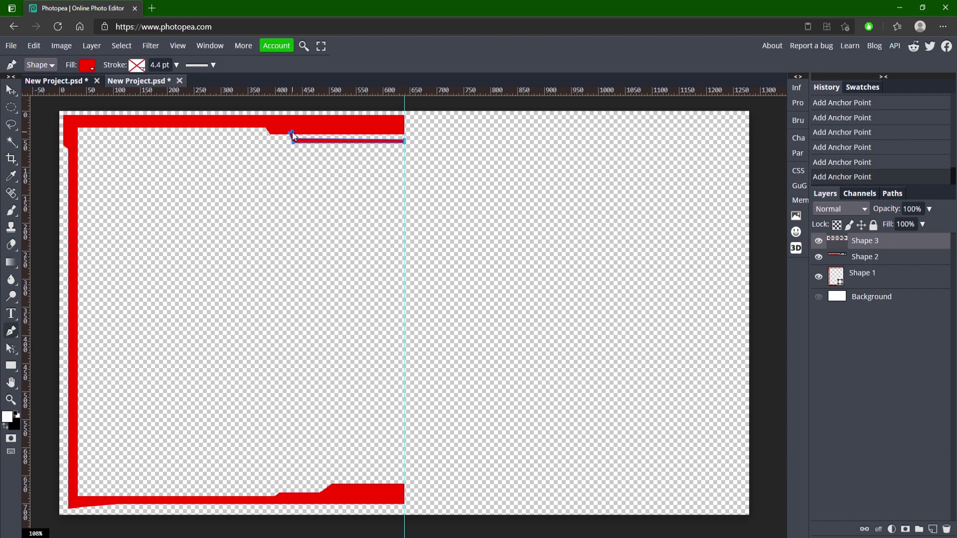
click(294, 132)
click(295, 132)
key(v)
click(349, 239)
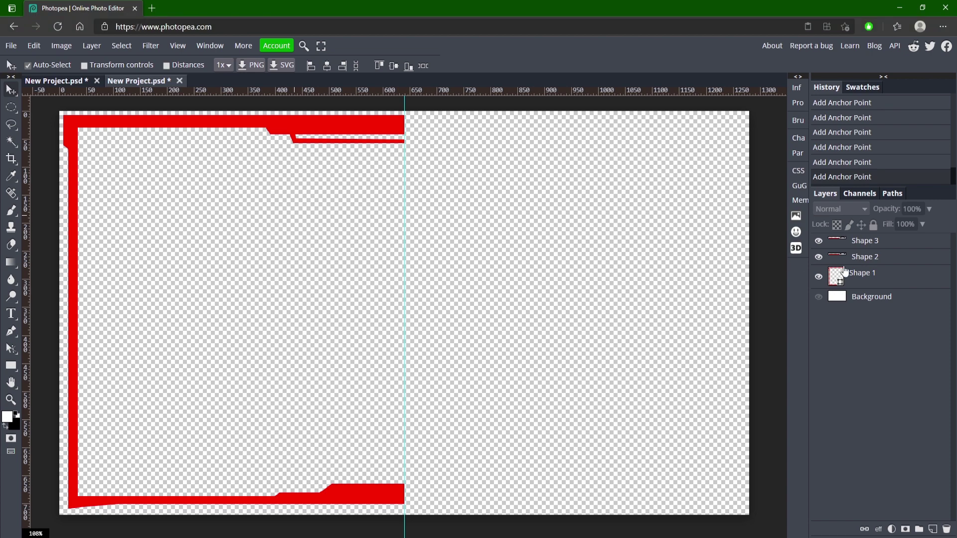
Convert the Shape 1, Shape 2 and Shape 3 layers together into one smart object.
click(879, 244)
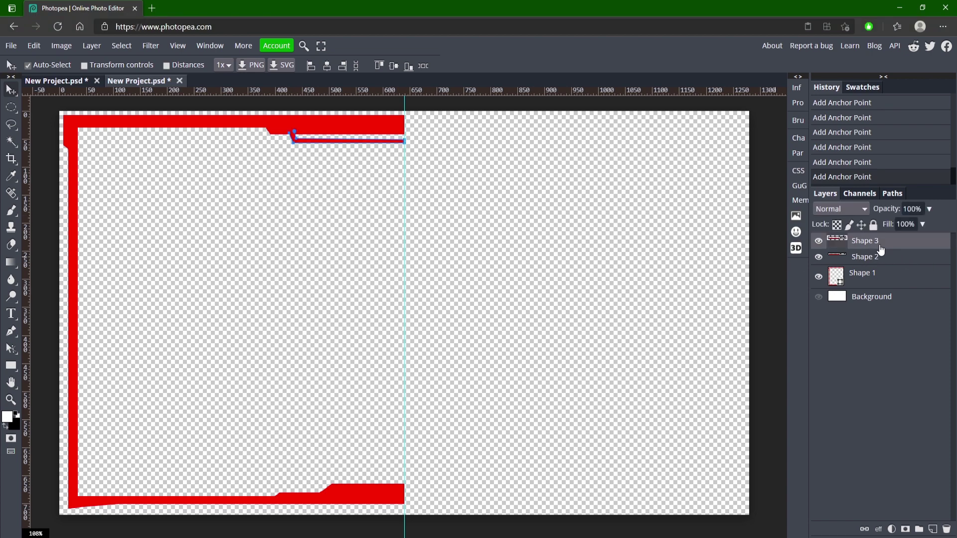
shift+click(883, 279)
right_click(904, 256)
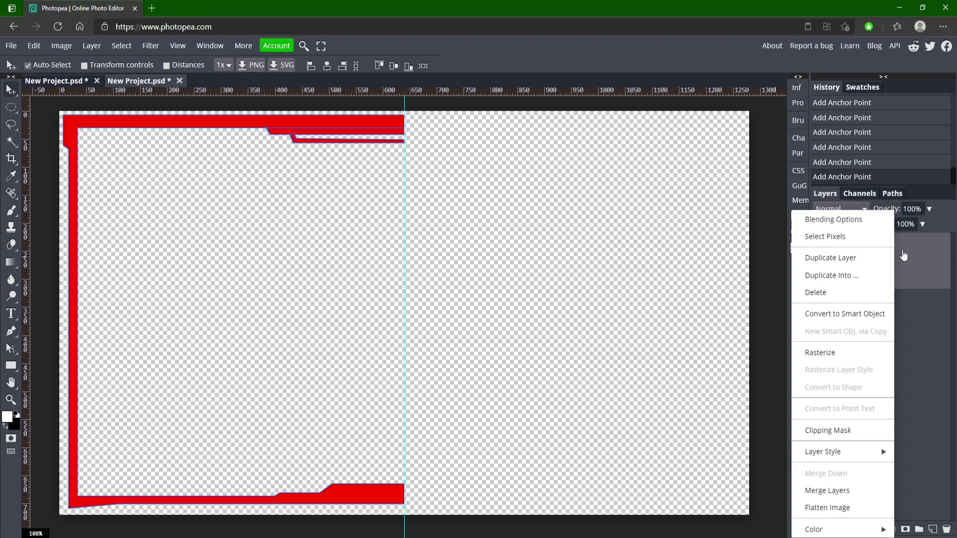
click(850, 314)
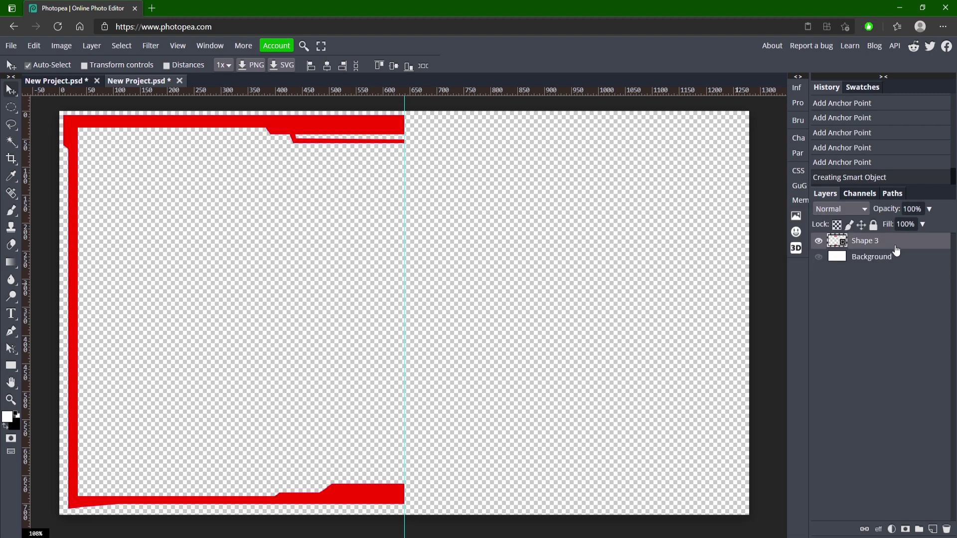
Duplicate the half-frame smart object and flip the copy horizontally with Free Transform.
key(ctrl+j)
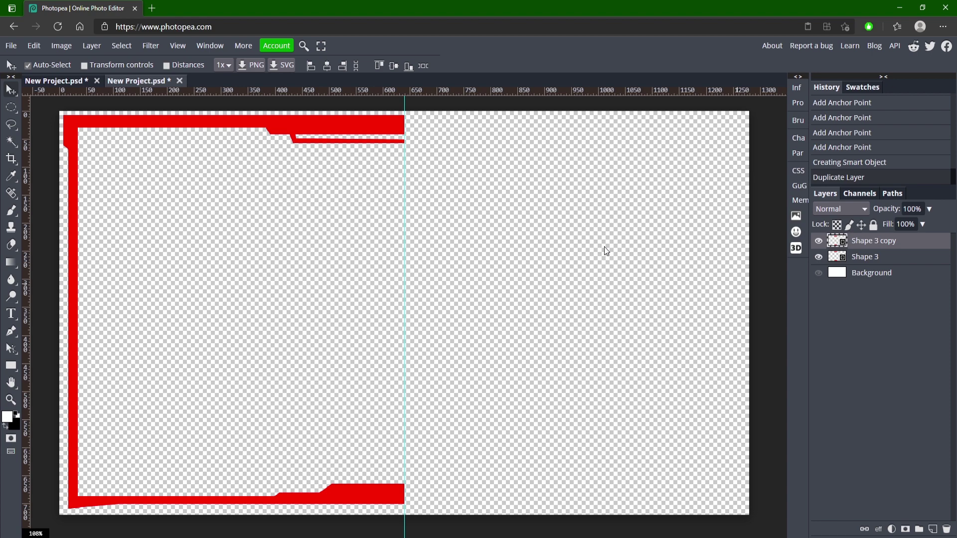
key(ctrl+t)
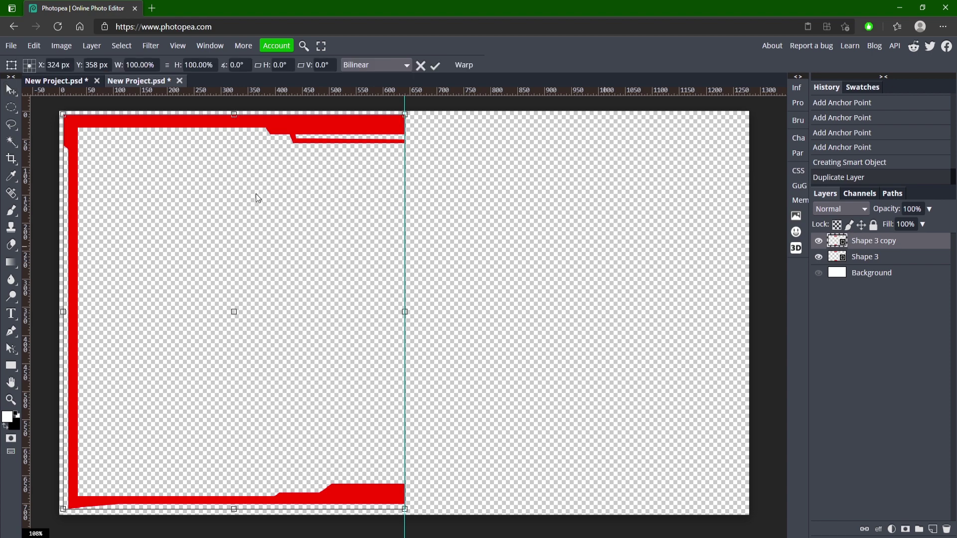
right_click(293, 274)
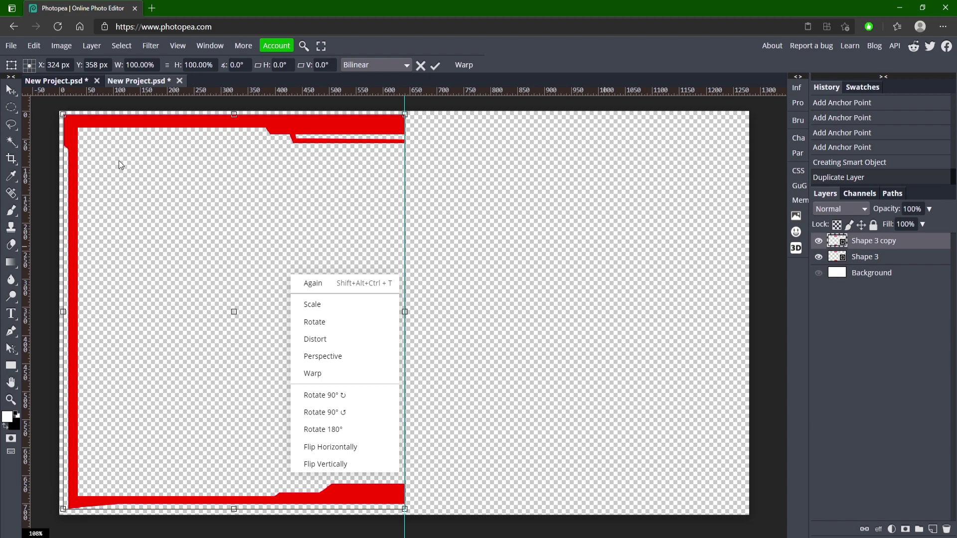
click(356, 448)
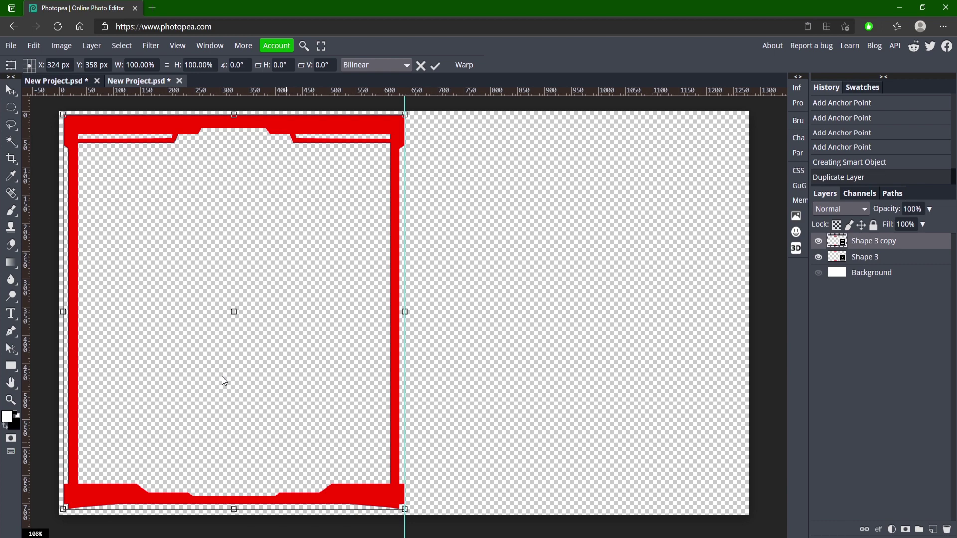
Move the flipped half-frame horizontally to X 957 px so it meets the original at the centre guide, and apply the transform.
key(shift+Right)
key(shift+Right)
key(shift+Right)
key(shift+Right)
key(shift+Right)
key(shift+Right)
key(shift+Right)
key(shift+Right)
key(shift+Right)
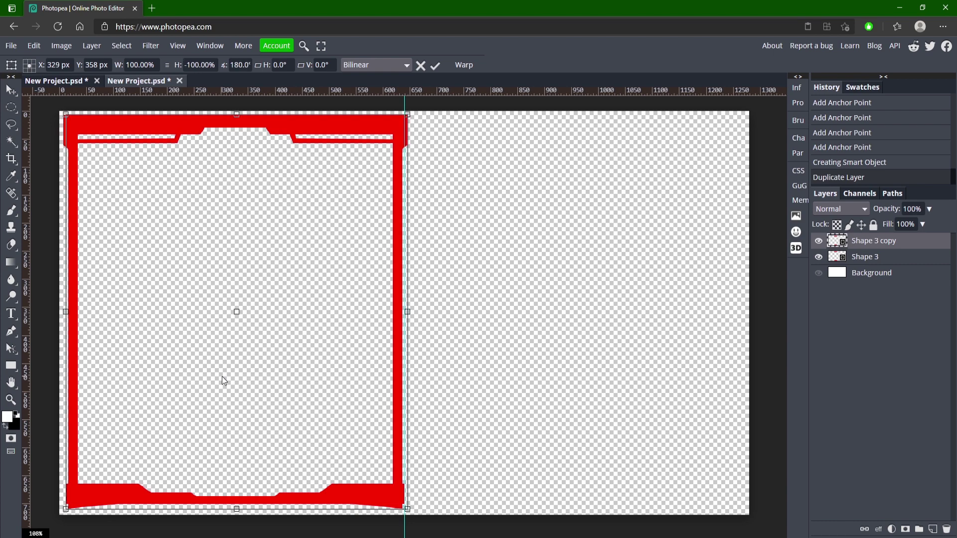
key(shift+Right)
key(shift+Right)
key(shift+Right)
key(shift+Right)
key(shift+Right)
key(shift+Right)
key(shift+Right)
key(shift+Right)
key(shift+Right)
key(shift+Right)
key(shift+Right)
key(shift+Right)
key(shift+Right)
key(shift+Right)
key(shift+Right)
key(shift+Right)
key(shift+Right)
key(shift+Right)
key(shift+Right)
key(shift+Right)
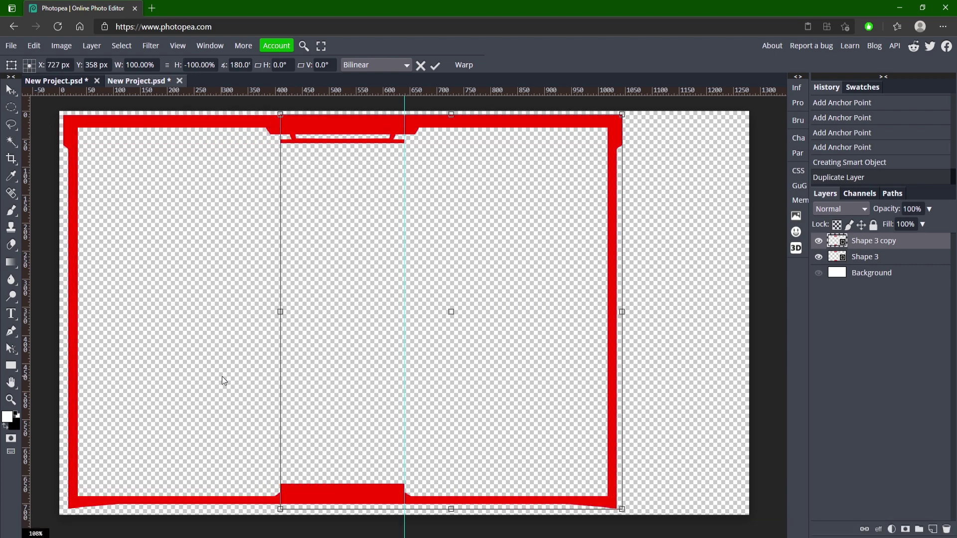
key(shift+Left)
key(shift+Left)
key(shift+Left)
key(shift+Left)
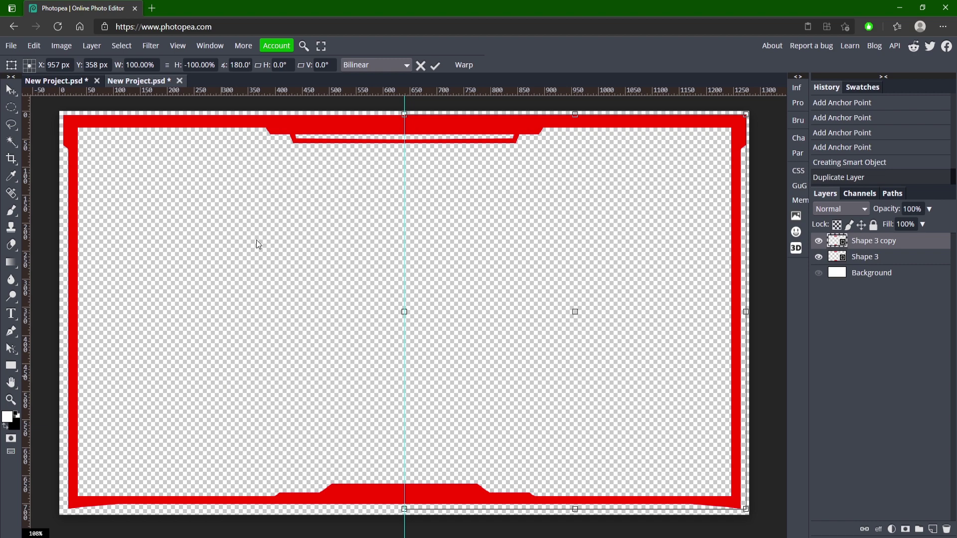
click(435, 66)
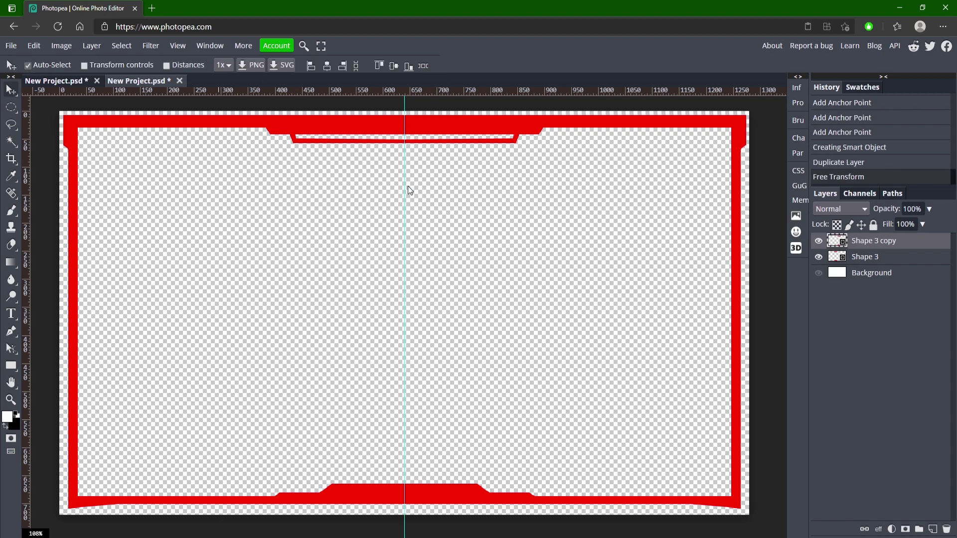
Move the centre guide off the canvas and nudge the mirrored half-frame slightly left to close the centre seam.
drag(405, 193, 38, 206)
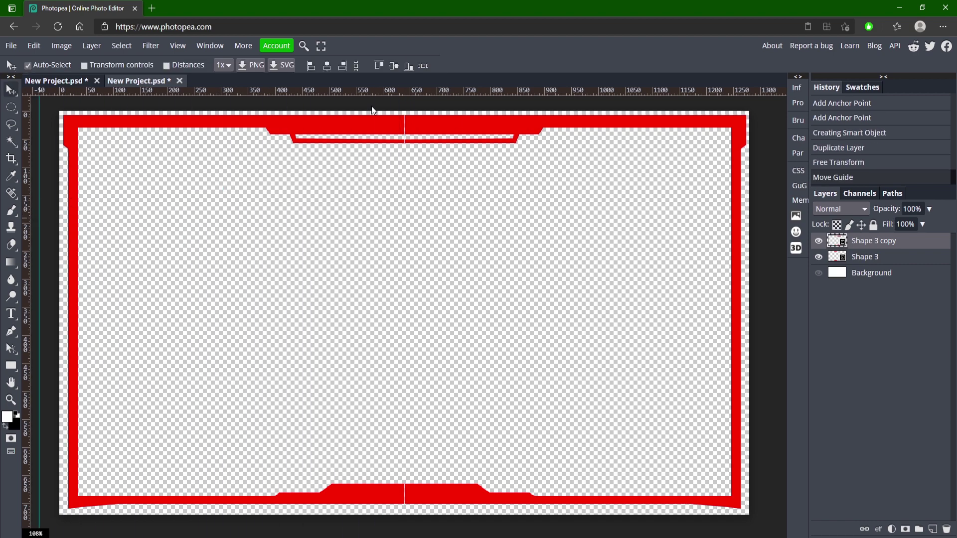
key(Left)
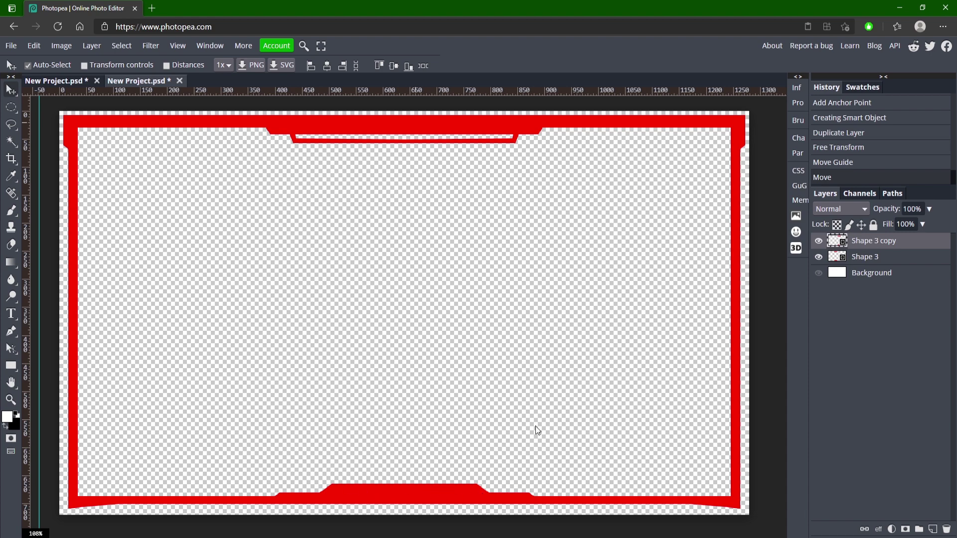
Resize the canvas of the CAMBIT profile picture document to 320 × 160 px.
click(11, 313)
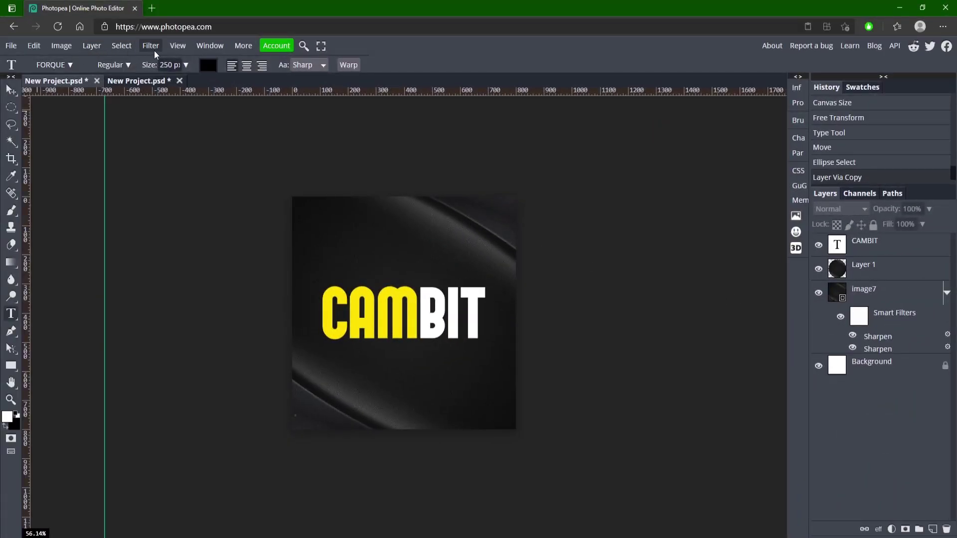
click(62, 46)
click(102, 176)
double_click(130, 157)
text(320)
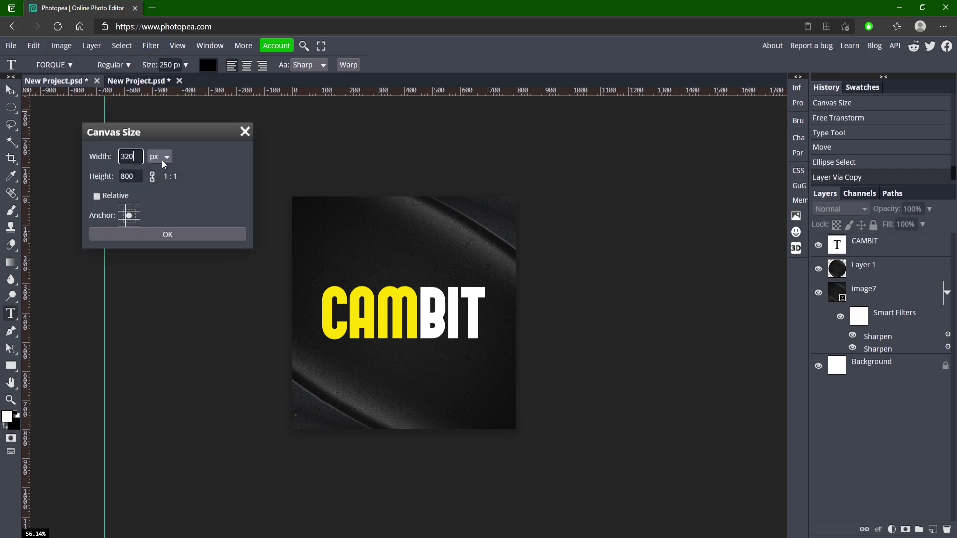
double_click(131, 176)
text(160)
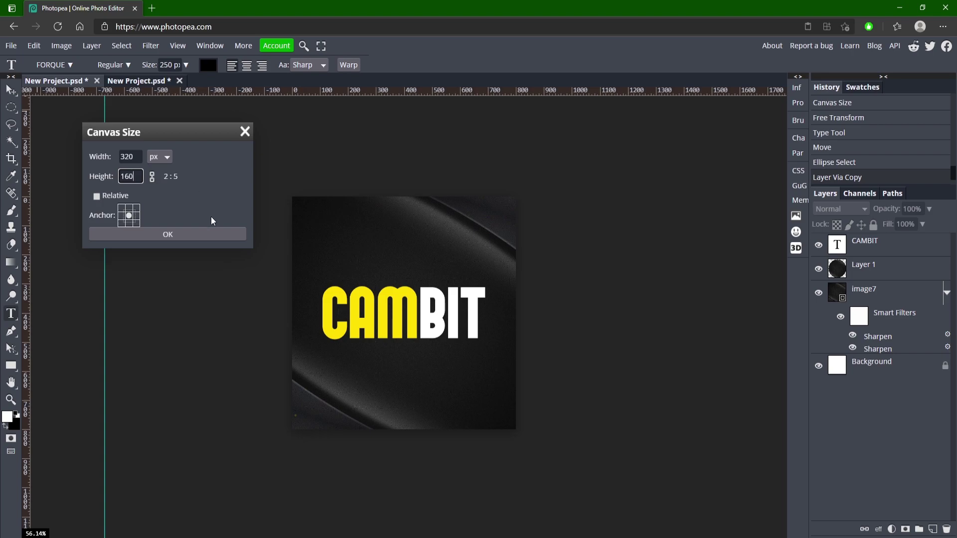
click(202, 234)
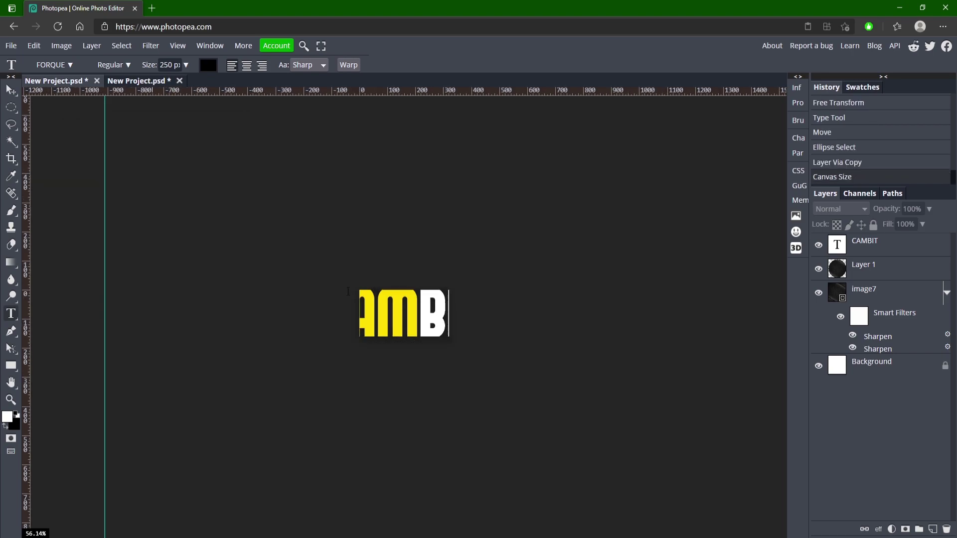
Widen the canvas to 500 px.
click(33, 45)
mouse_move(61, 46)
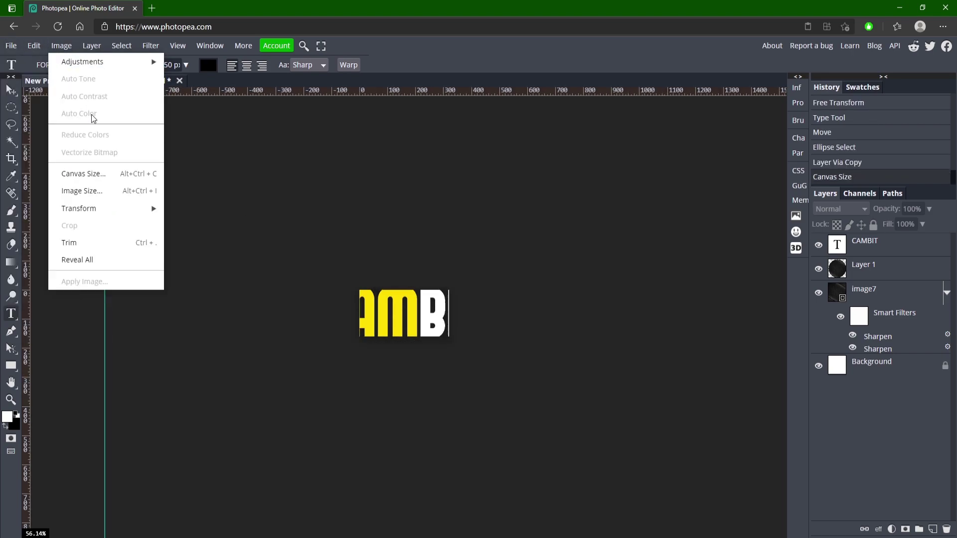
click(107, 172)
click(138, 156)
text(500)
click(178, 234)
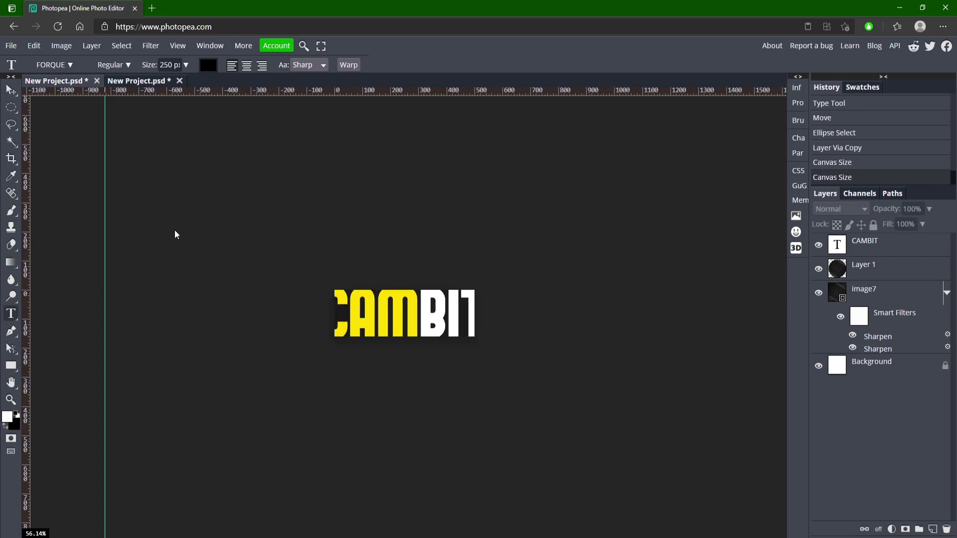
Hide the CAMBIT text layer and delete the circular cutout Layer 1.
click(10, 399)
click(286, 357)
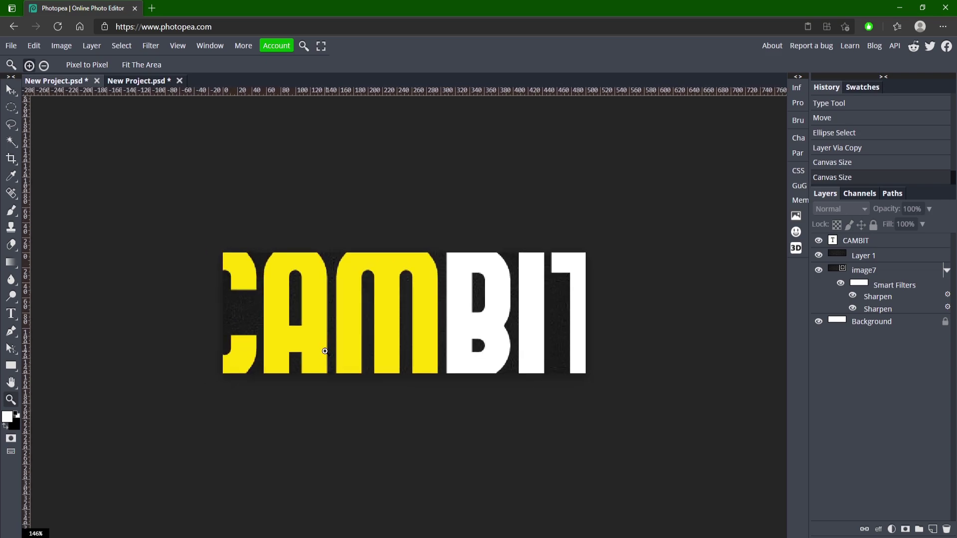
click(818, 241)
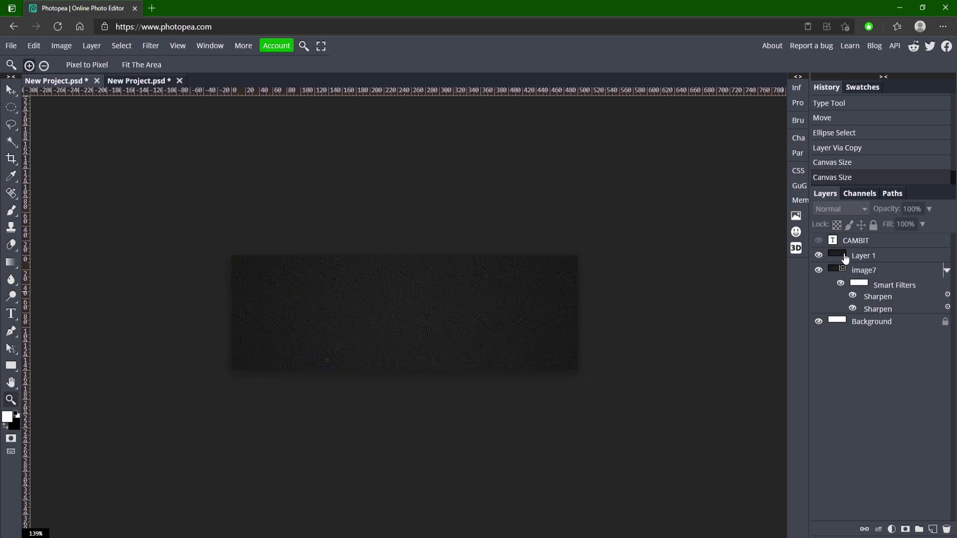
click(818, 255)
click(870, 260)
key(Delete)
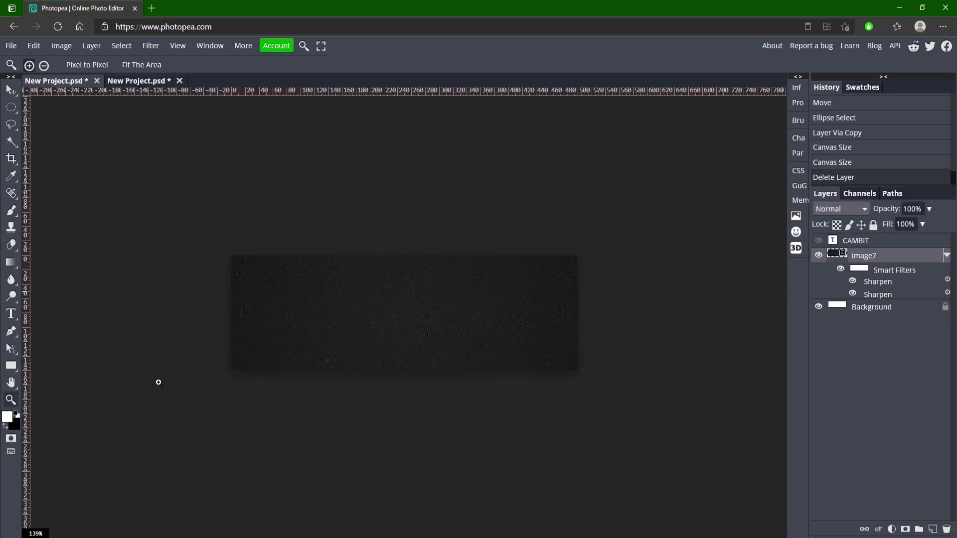
Scale down and reposition the image7 background with Free Transform so its diagonal curves show in the corners of the small canvas.
drag(256, 355, 437, 291)
key(ctrl+alt+t)
click(11, 399)
key(Return)
key(ctrl+alt+t)
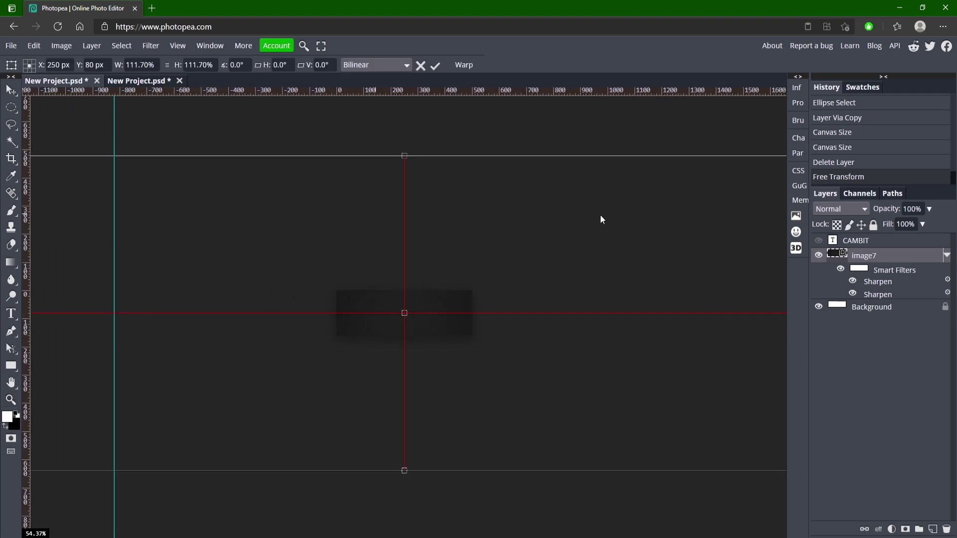
drag(277, 158, 582, 268)
drag(667, 330, 201, 281)
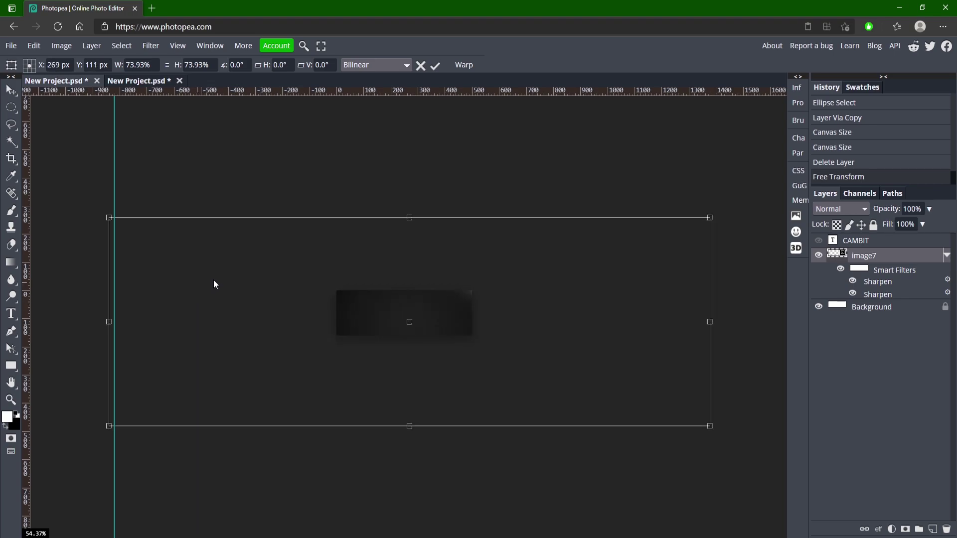
drag(710, 217, 424, 316)
drag(386, 375, 509, 318)
key(Return)
key(z)
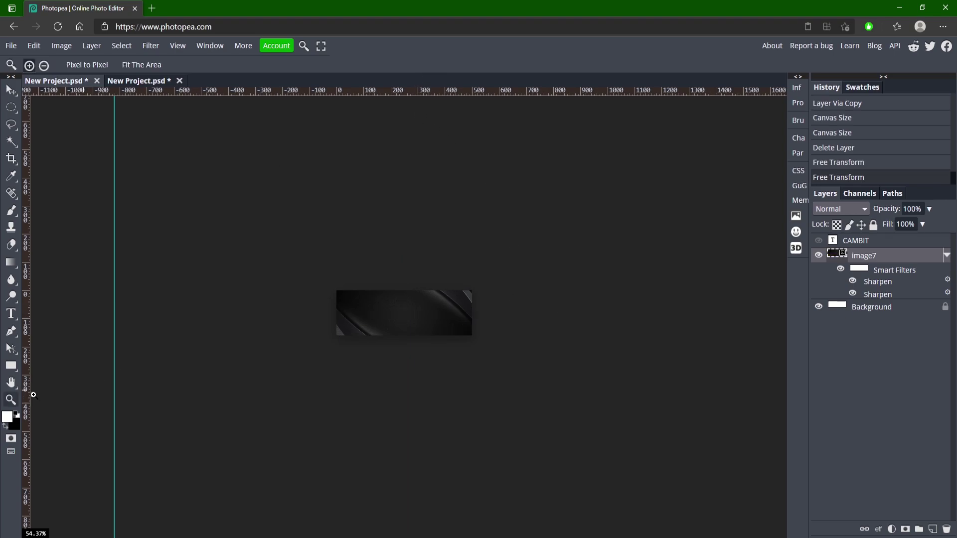
Show the CAMBIT text layer again and reduce its font size to 73 px.
click(399, 291)
click(414, 288)
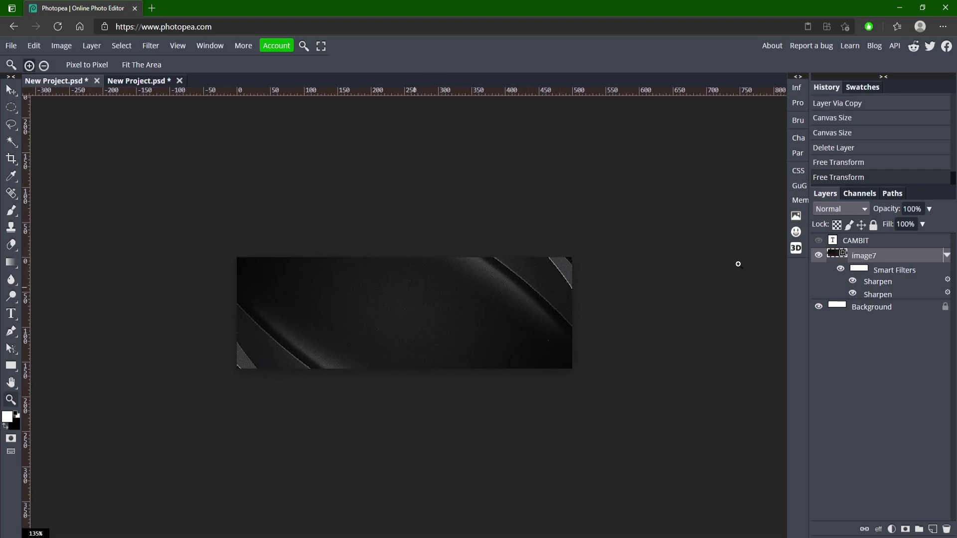
click(819, 240)
click(11, 90)
double_click(332, 281)
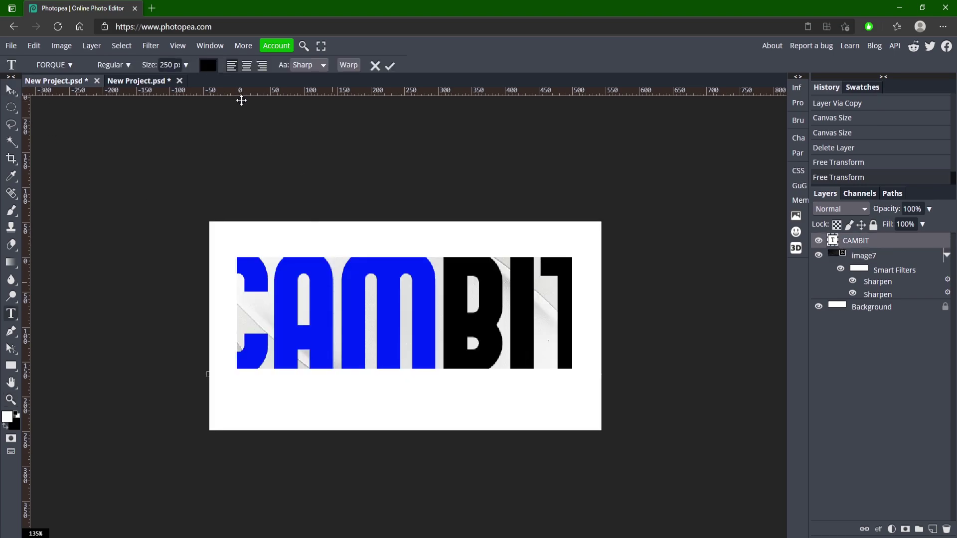
click(186, 65)
mouse_move(185, 82)
mouse_down()
mouse_move(169, 83)
mouse_move(190, 77)
mouse_up()
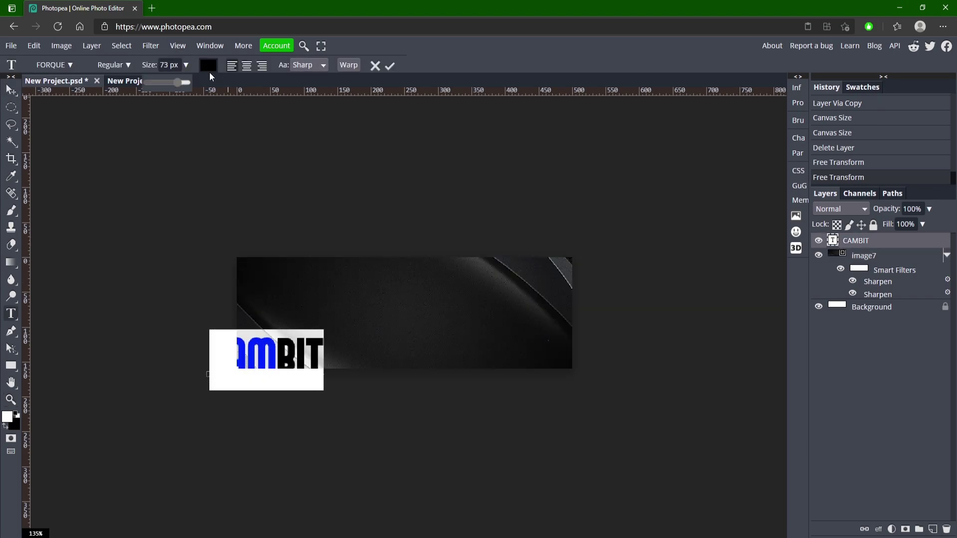
click(390, 65)
Move the CAMBIT text to the middle of the graphic and enlarge it with Free Transform to about 108 px.
drag(286, 349, 512, 276)
key(ctrl+t)
drag(477, 310, 455, 318)
click(435, 65)
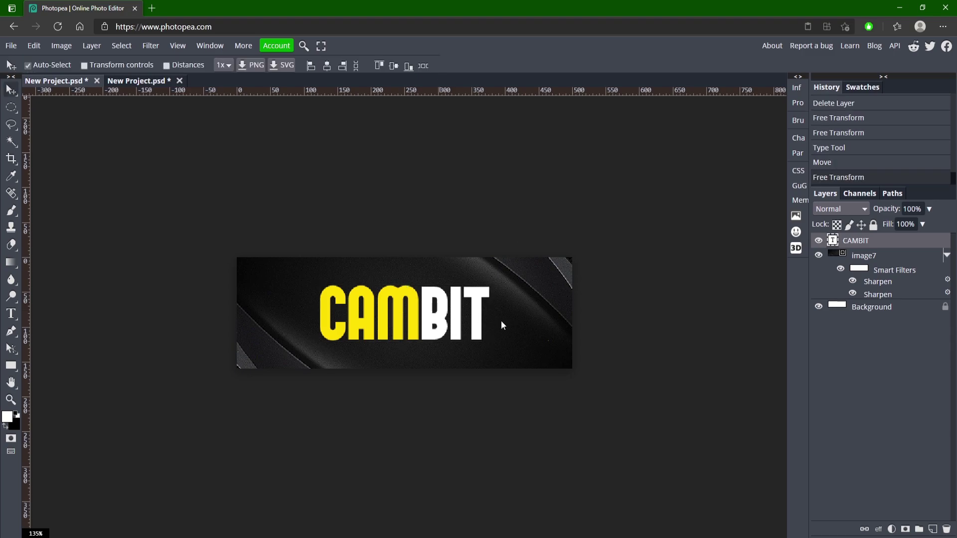
Replace the CAMBIT text with MY PC, colouring MY yellow, and centre it on the graphic.
double_click(389, 313)
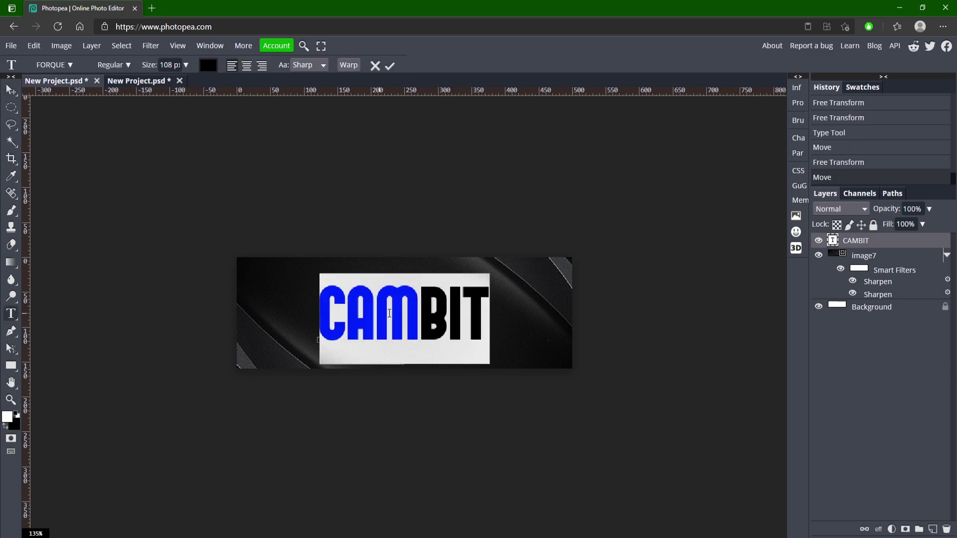
text(MY PC)
drag(393, 314, 209, 258)
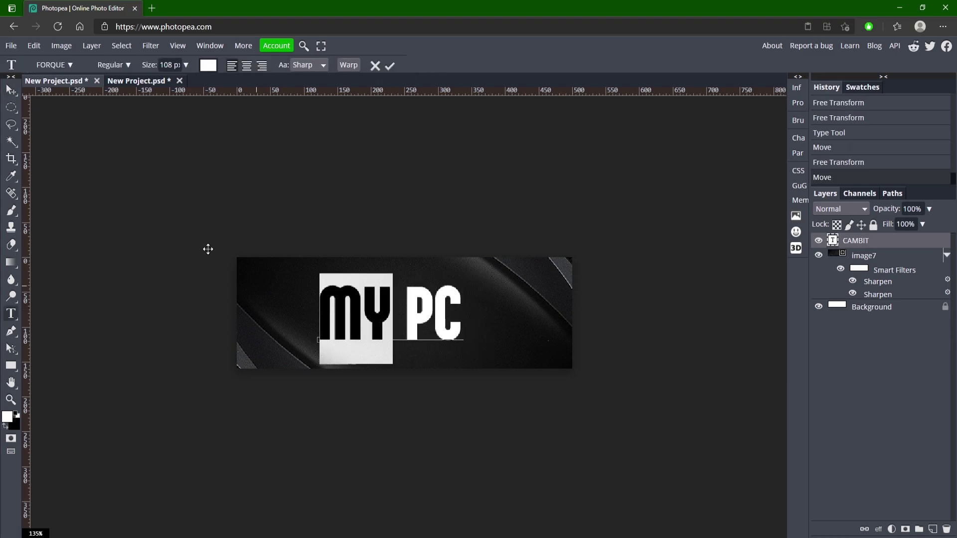
click(207, 64)
click(299, 267)
click(289, 284)
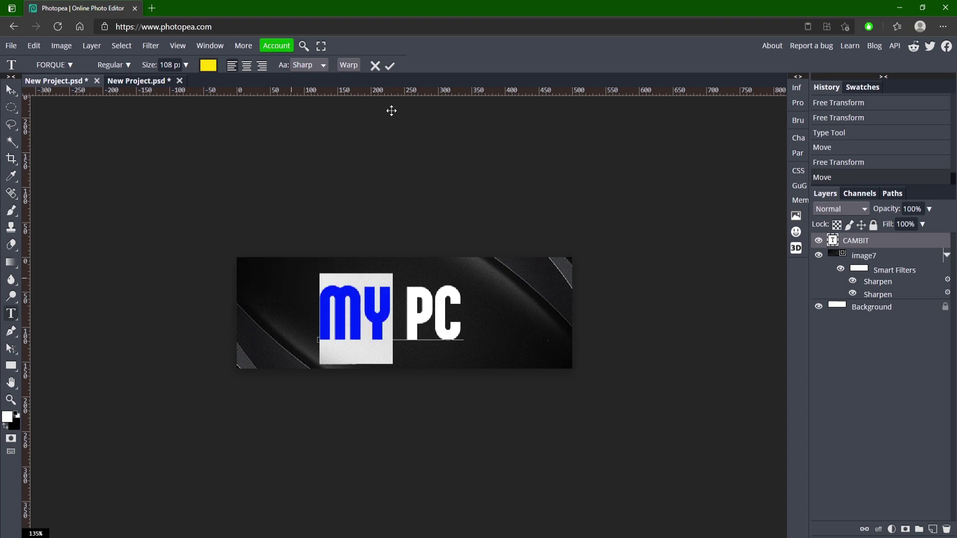
click(389, 65)
drag(417, 321, 431, 322)
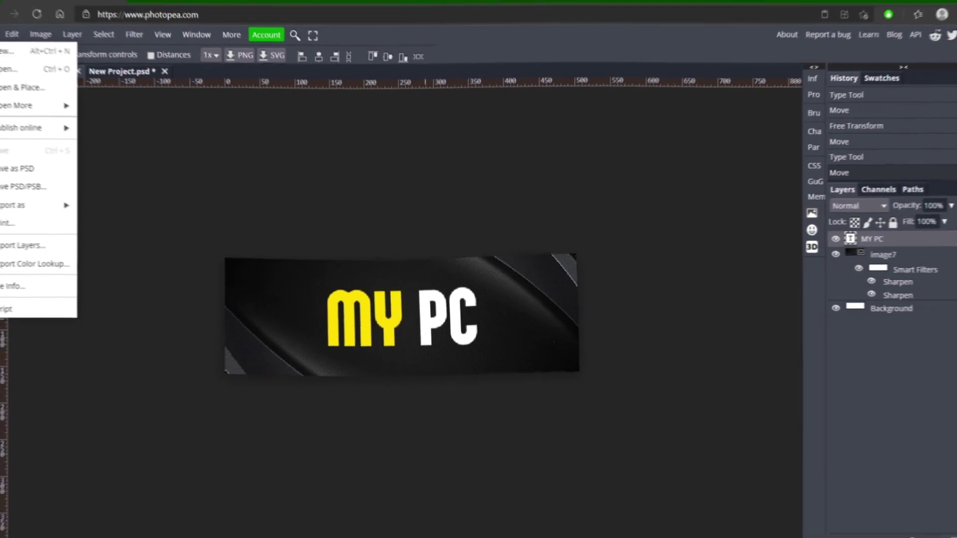
Create a new 1920 × 1080 px project with a white background.
click(10, 51)
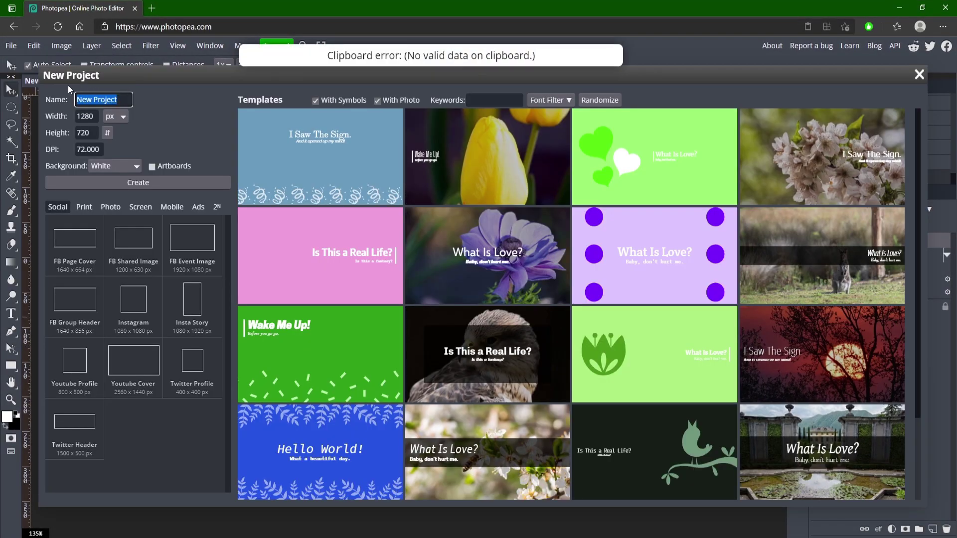
key(Tab)
text(19)
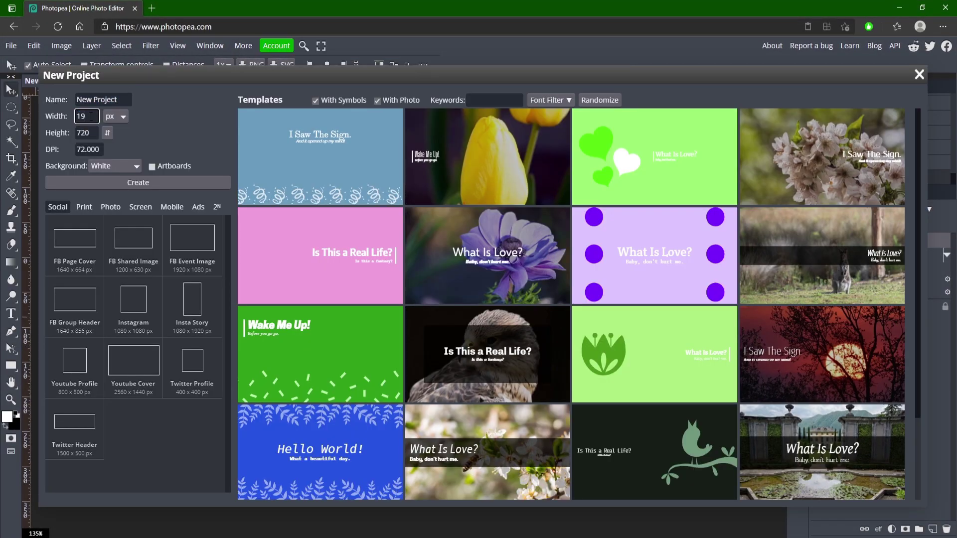
text(20)
key(Tab)
text(1080)
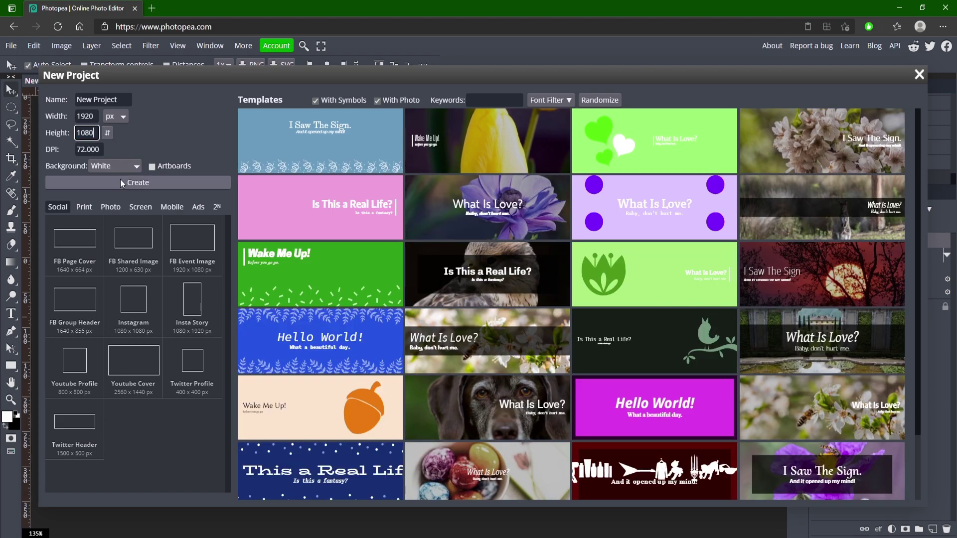
click(121, 179)
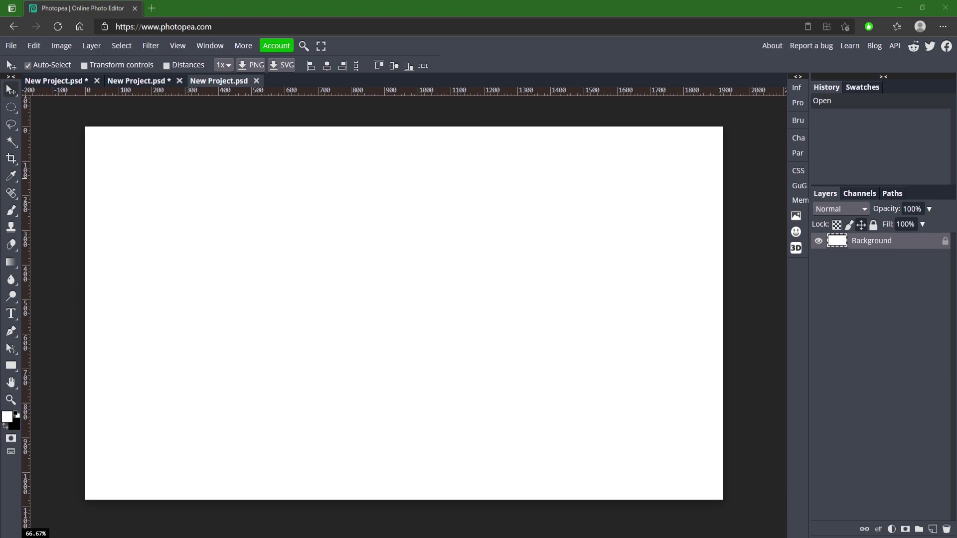
Place the black-and-yellow image7 background in the new project and scale it to about 108% so it fills the canvas.
drag(329, 307, 409, 319)
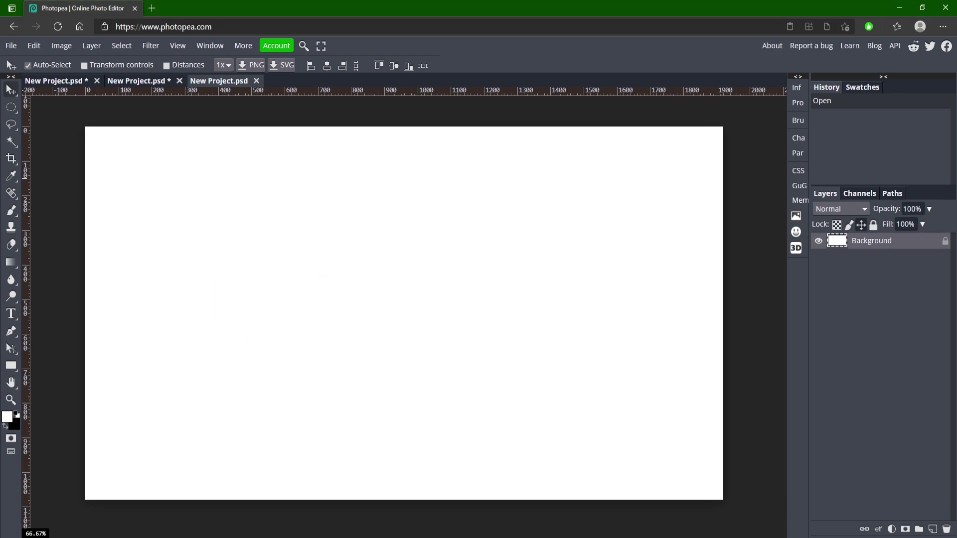
drag(291, 257, 208, 257)
drag(282, 345, 725, 500)
drag(686, 459, 424, 357)
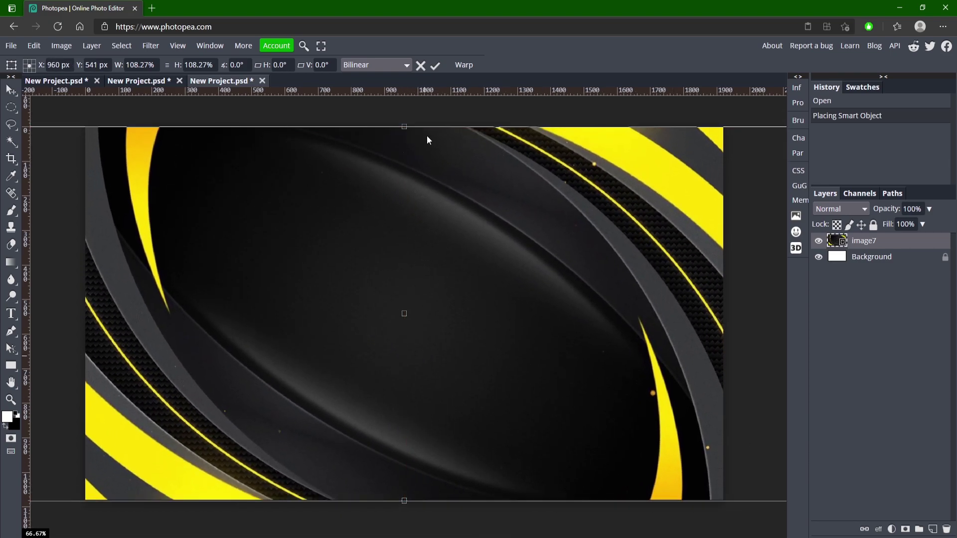
click(436, 66)
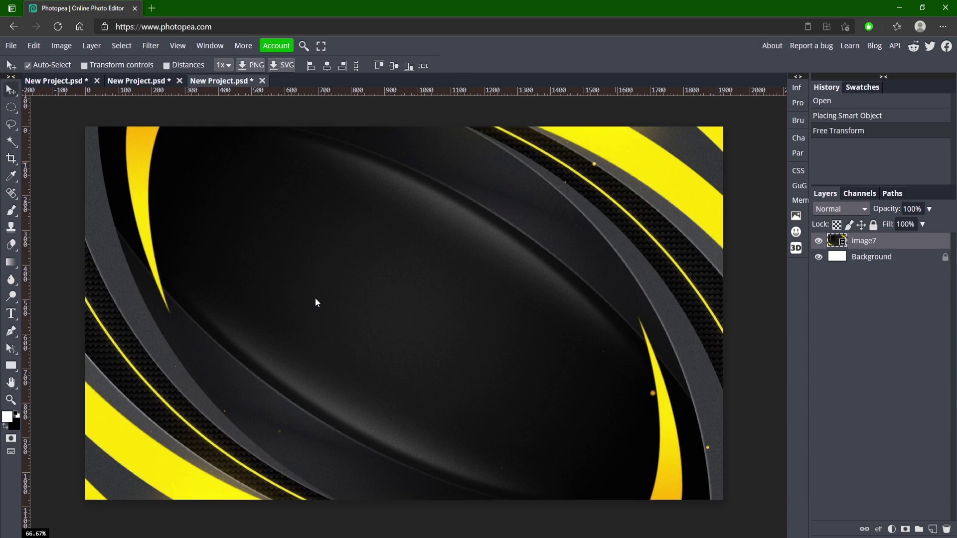
Apply a Lens Blur with a radius of 12 to the image7 layer.
click(143, 46)
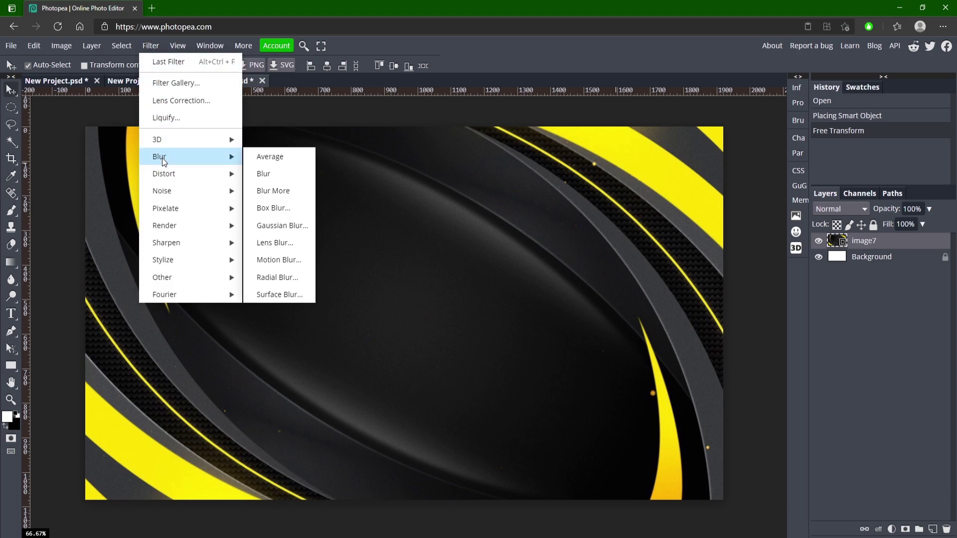
click(305, 229)
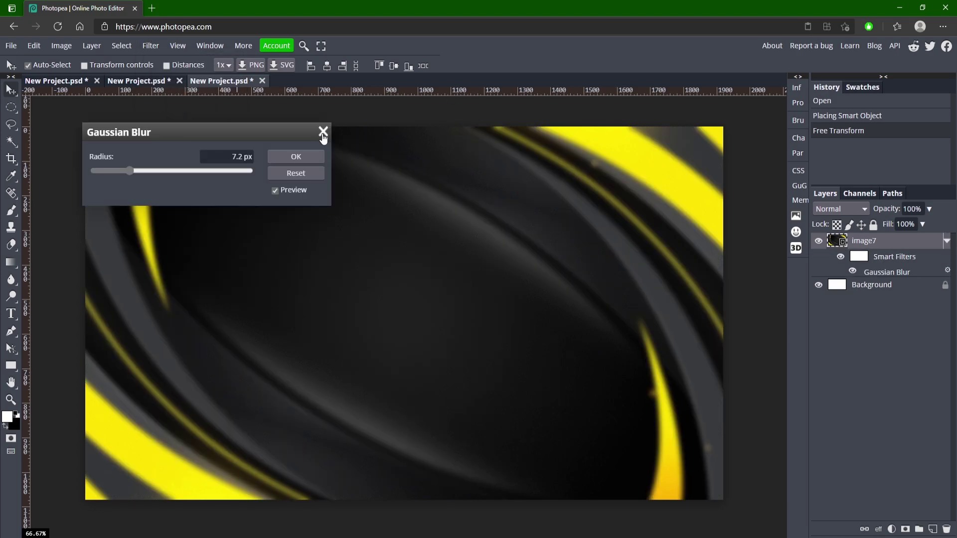
click(151, 45)
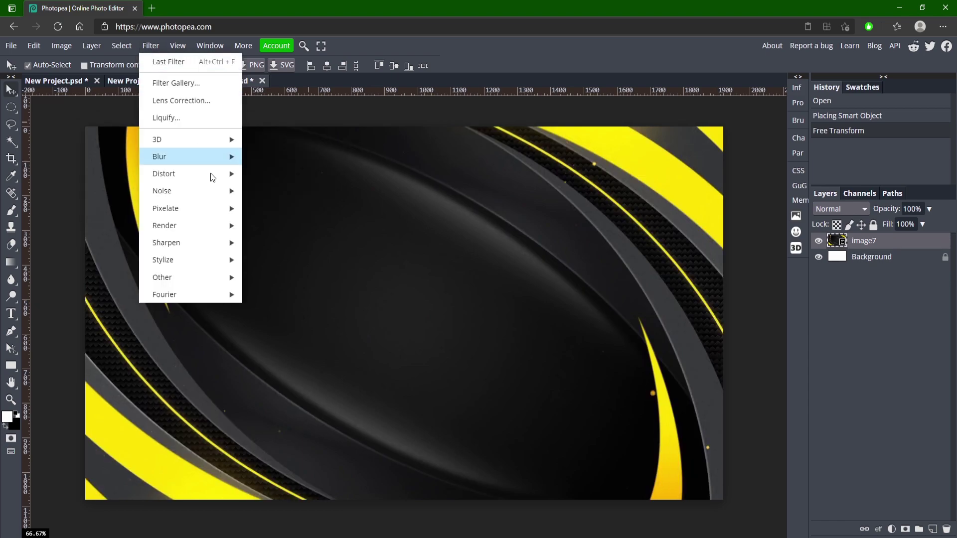
mouse_move(171, 155)
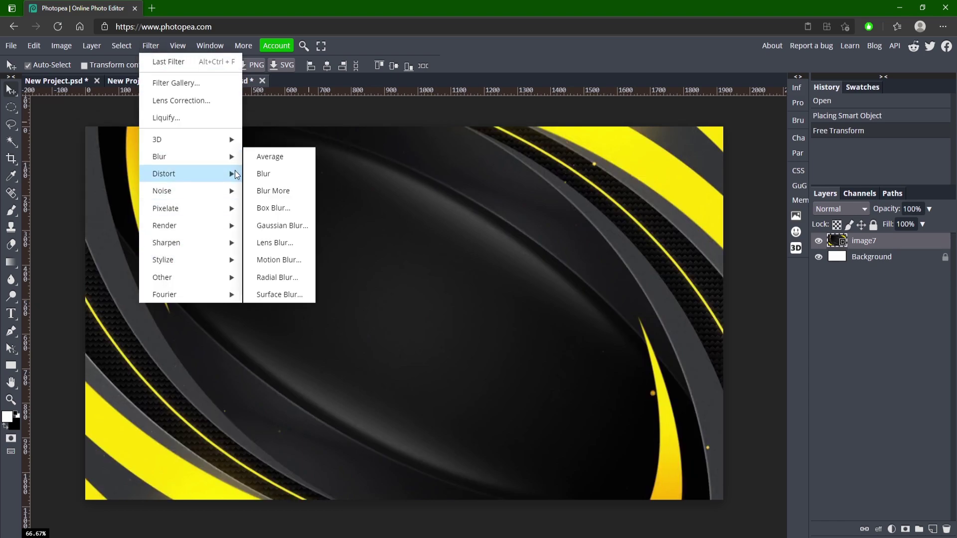
click(284, 243)
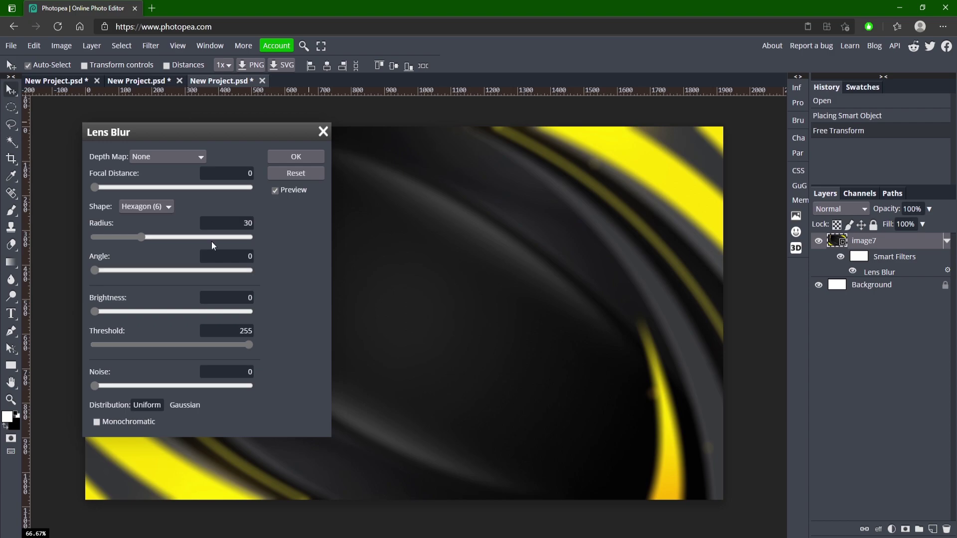
click(108, 237)
drag(108, 237, 113, 237)
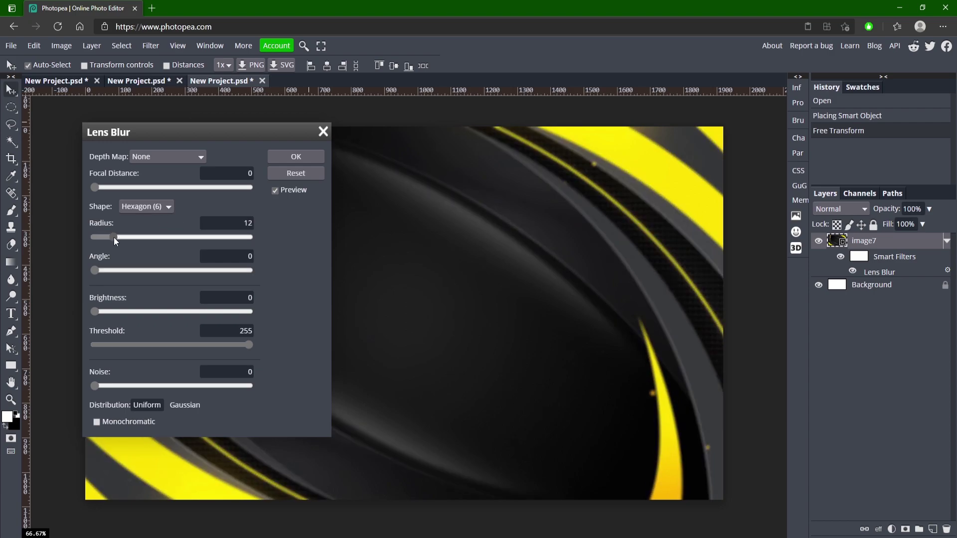
click(295, 158)
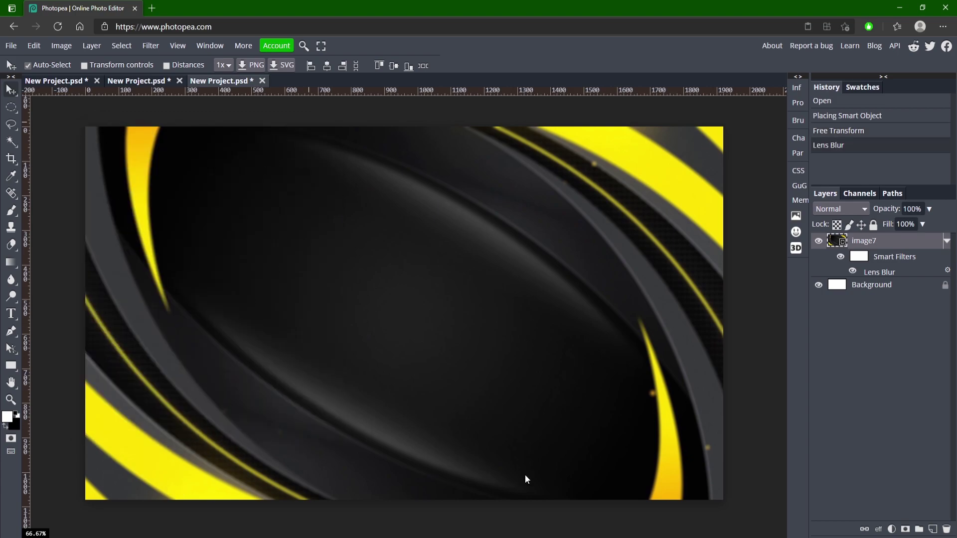
Draw a grey rectangle without a stroke as a full-width band along the lower edge of the canvas.
click(12, 368)
click(84, 66)
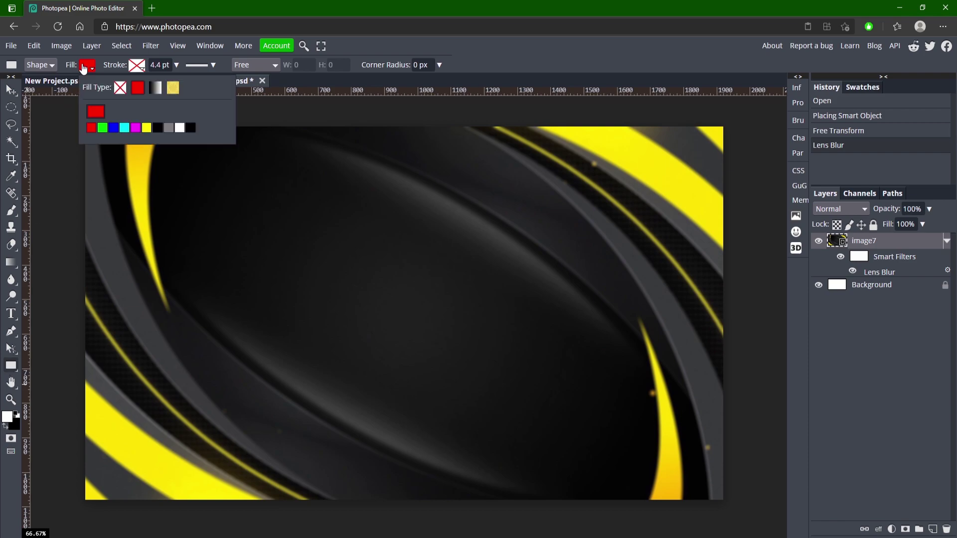
click(168, 128)
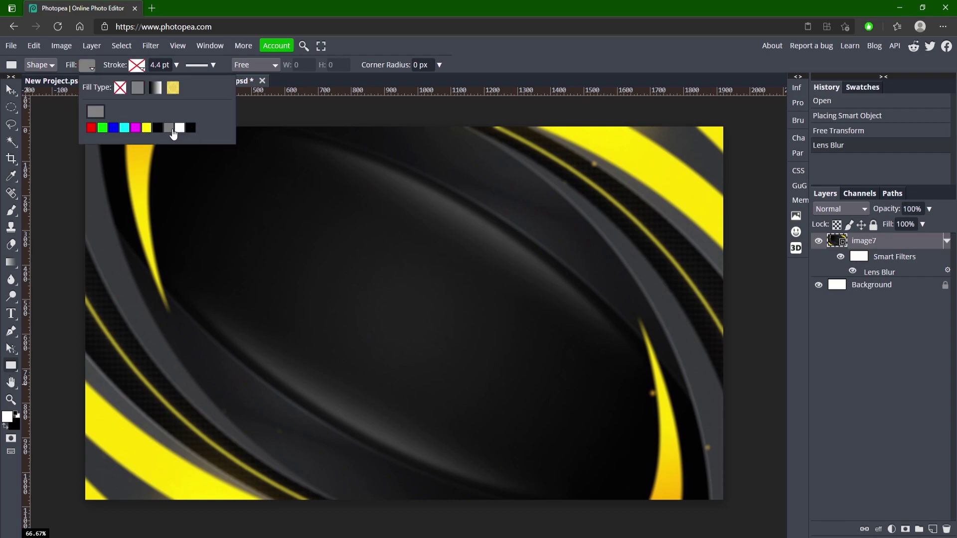
drag(85, 456, 725, 499)
Duplicate the grey band and place the copy along the upper edge of the canvas.
click(11, 90)
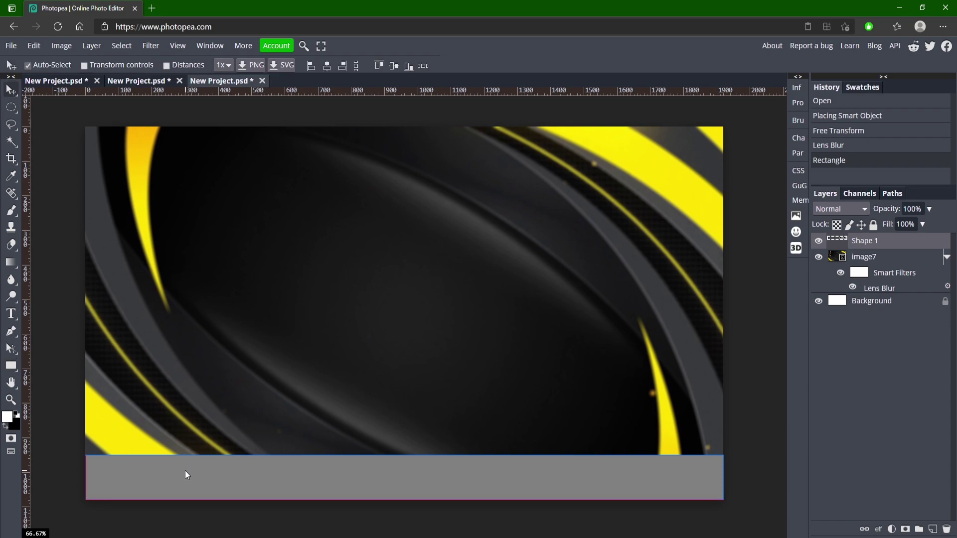
key(ctrl+j)
drag(367, 483, 365, 150)
click(748, 278)
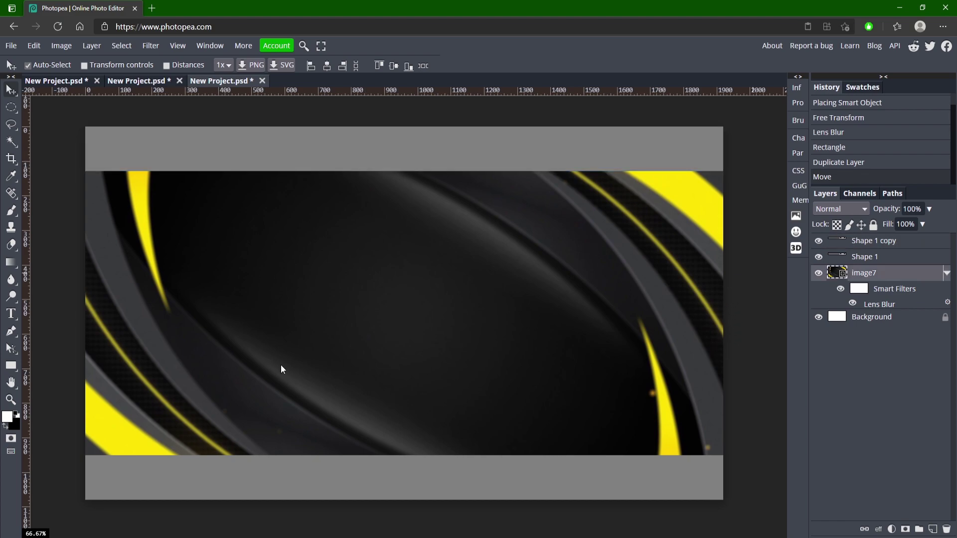
Add the text CAMBIT in FORQUE Regular at 108 px on the upper band, and bring its layer above both bands.
click(19, 314)
click(344, 159)
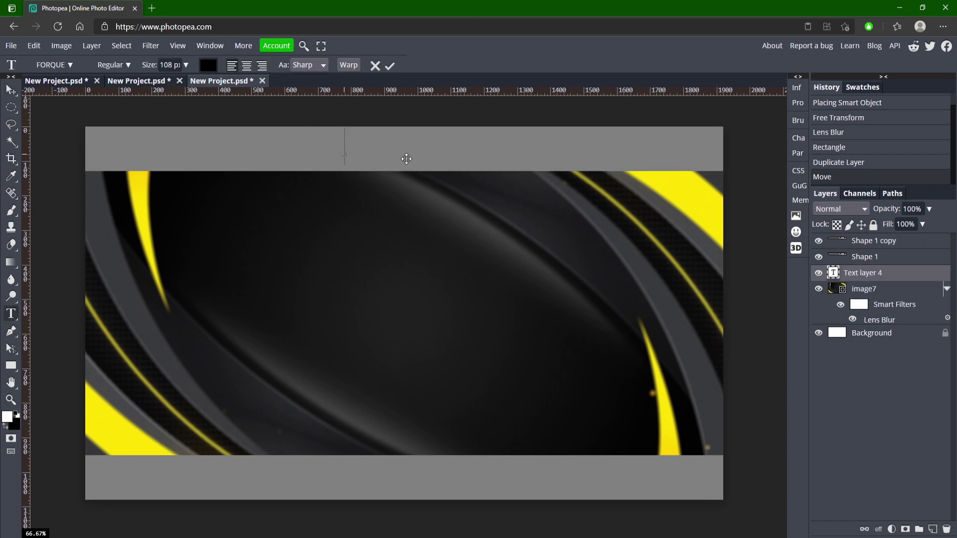
text(STR)
click(390, 65)
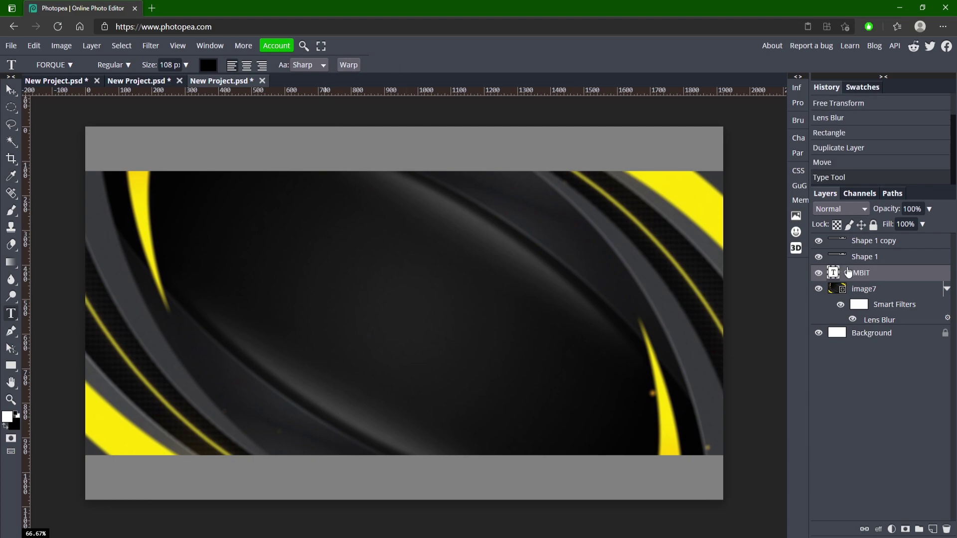
drag(854, 274, 861, 241)
Colour the letters CAM of the CAMBIT text yellow.
click(410, 159)
drag(395, 142, 343, 142)
click(208, 65)
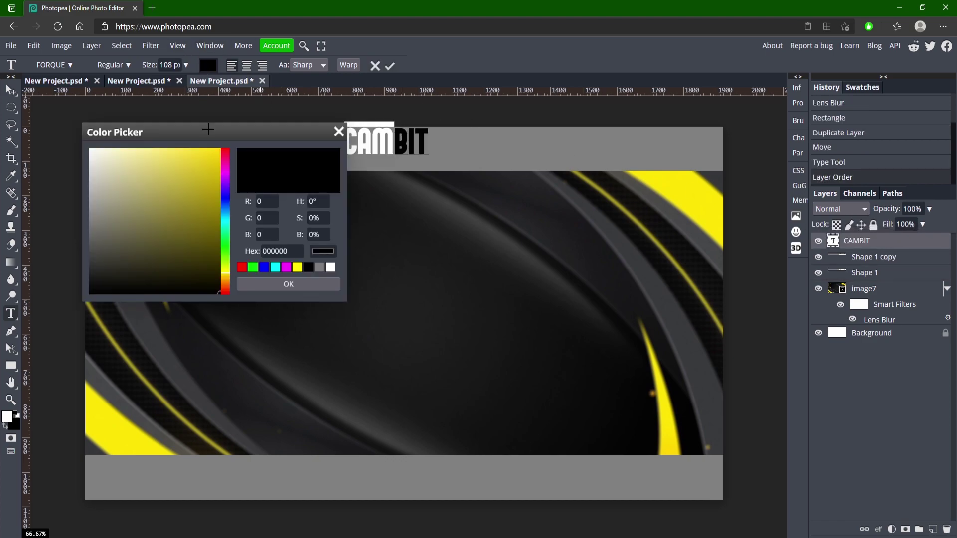
click(219, 150)
click(289, 284)
Colour the letters BIT white and centre the CAMBIT text within the upper grey band.
key(Right)
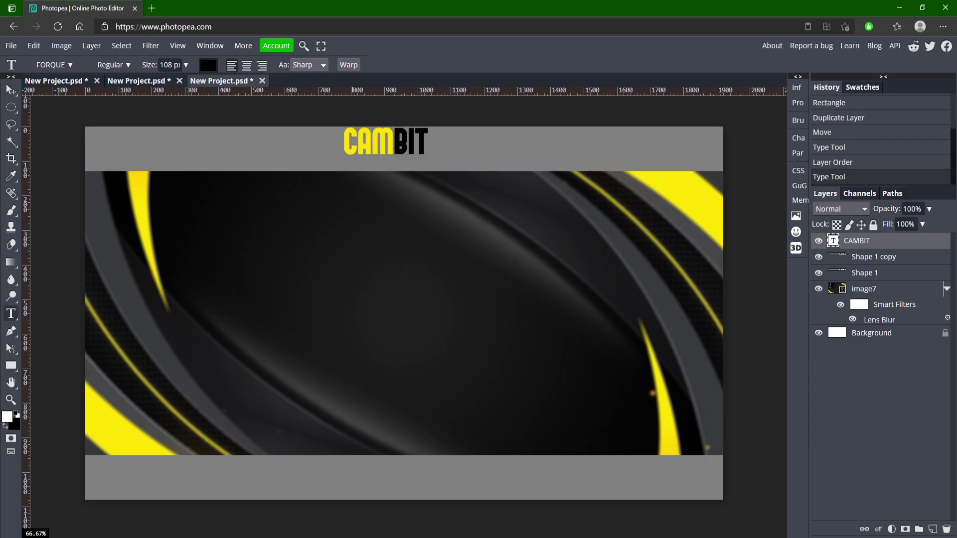
key(shift+End)
click(208, 65)
click(90, 149)
click(289, 284)
click(390, 68)
key(v)
drag(377, 145, 396, 151)
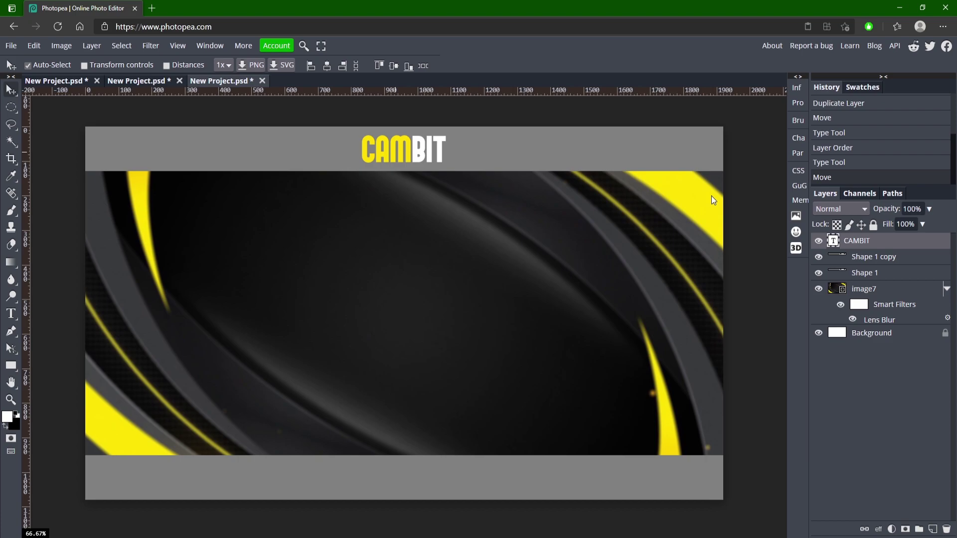
Add the text LAST FOLLOWER in FORQUE Regular at 108 px on the lower grey band and colour LAST yellow.
click(11, 314)
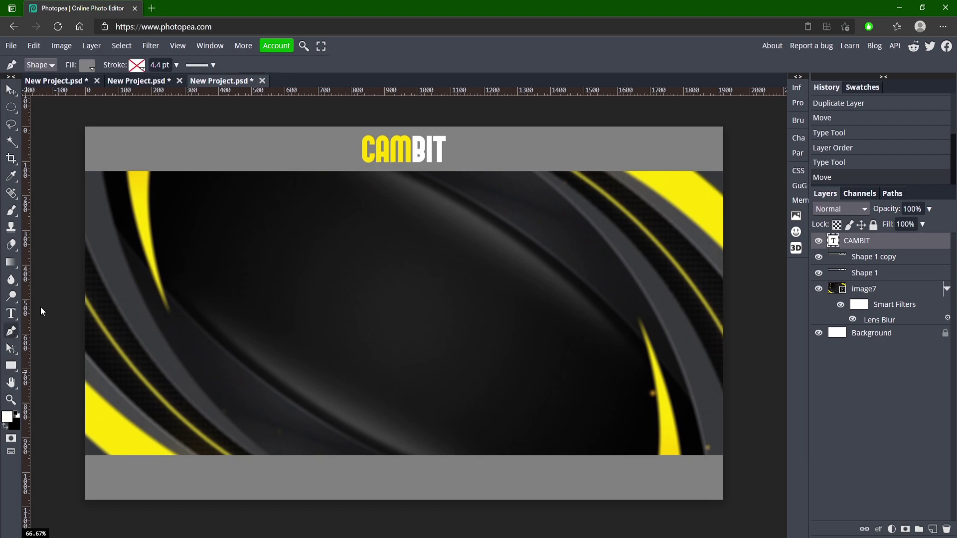
click(155, 491)
text(LAST FOLLOWER)
key(ctrl+a)
click(208, 485)
drag(209, 481, 86, 422)
click(208, 65)
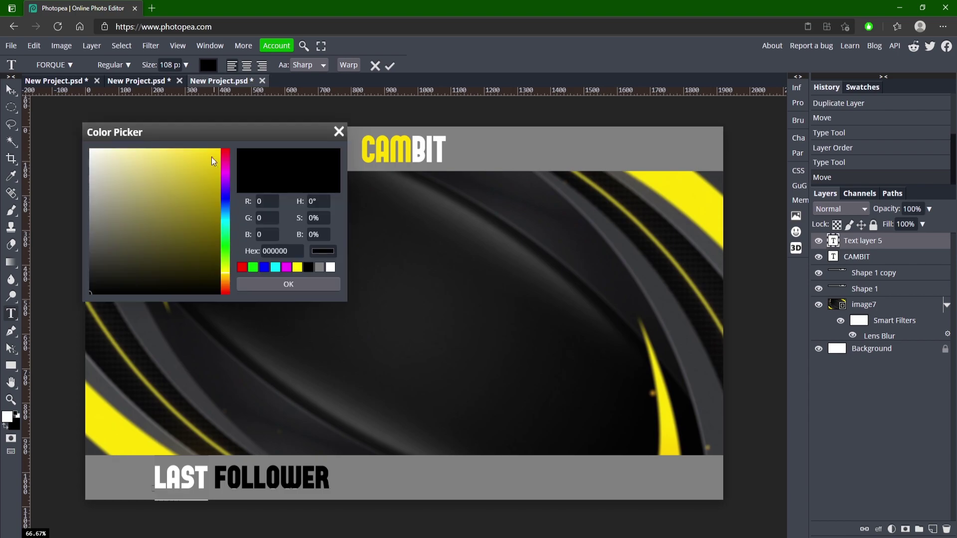
click(209, 151)
click(289, 284)
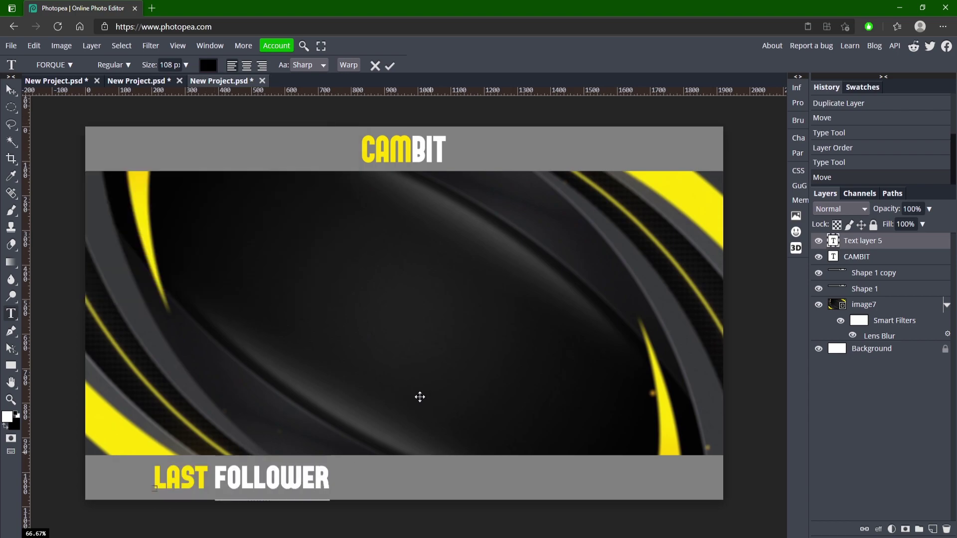
Colour the word FOLLOWER white and adjust the label's placement slightly within the lower band.
click(207, 65)
click(305, 269)
click(289, 284)
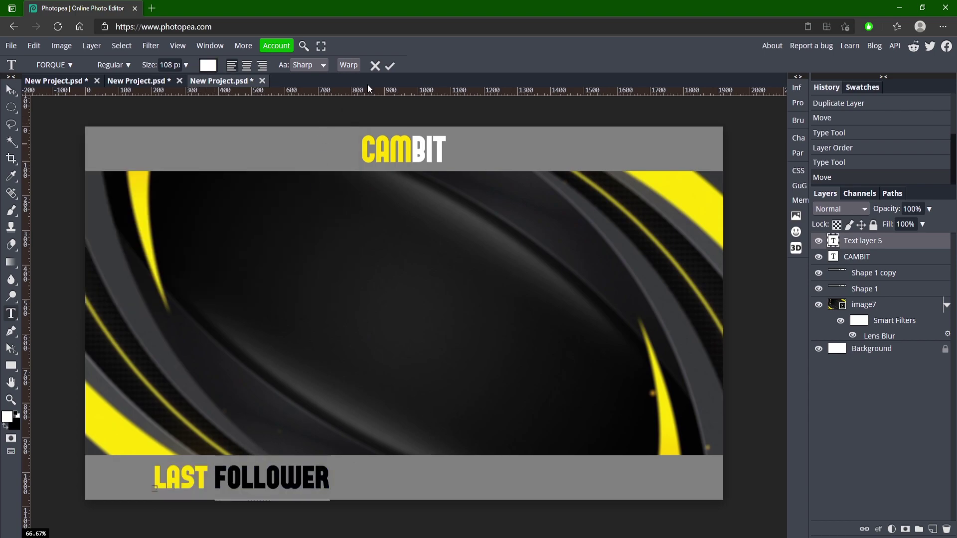
click(390, 66)
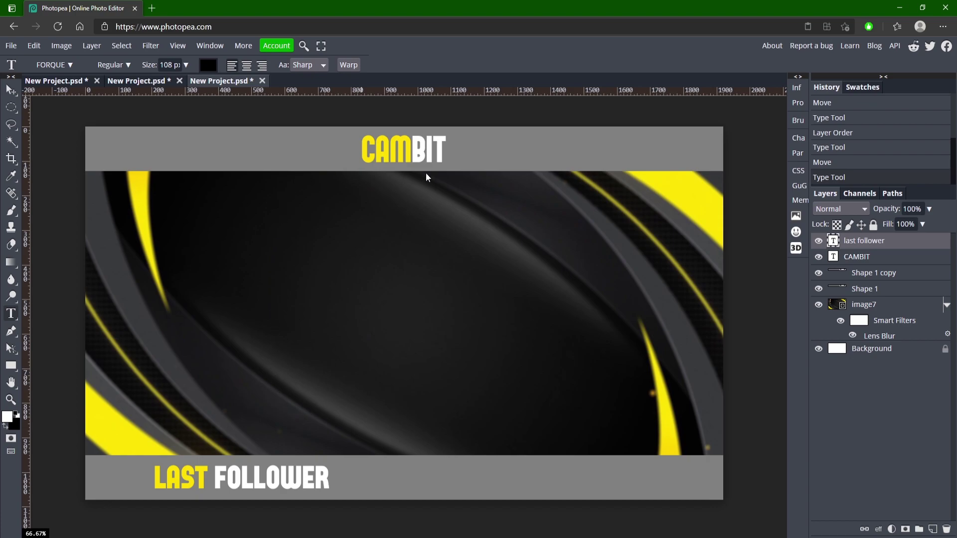
key(v)
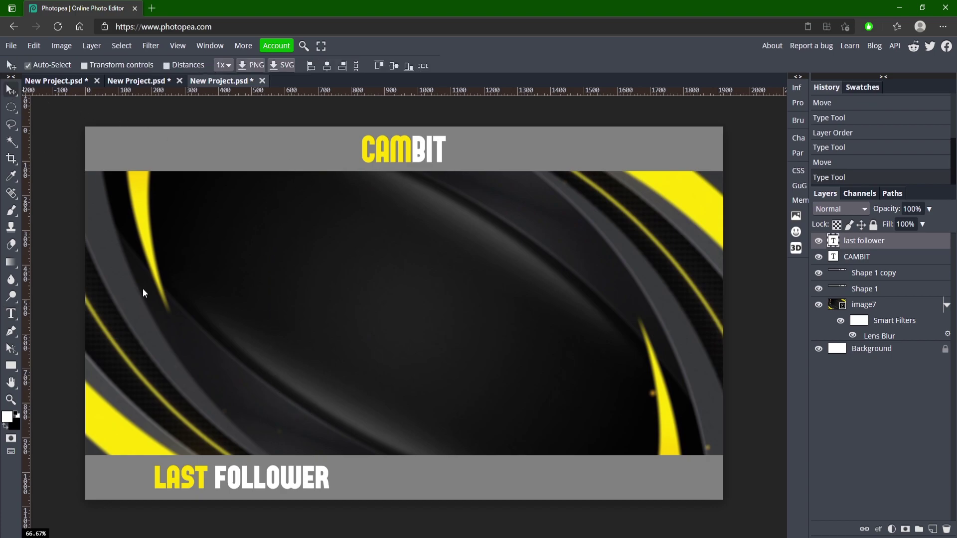
click(300, 483)
Draw a dark grey #494949 rectangle just after the LAST FOLLOWER text and line it up with the text in the lower band.
click(11, 369)
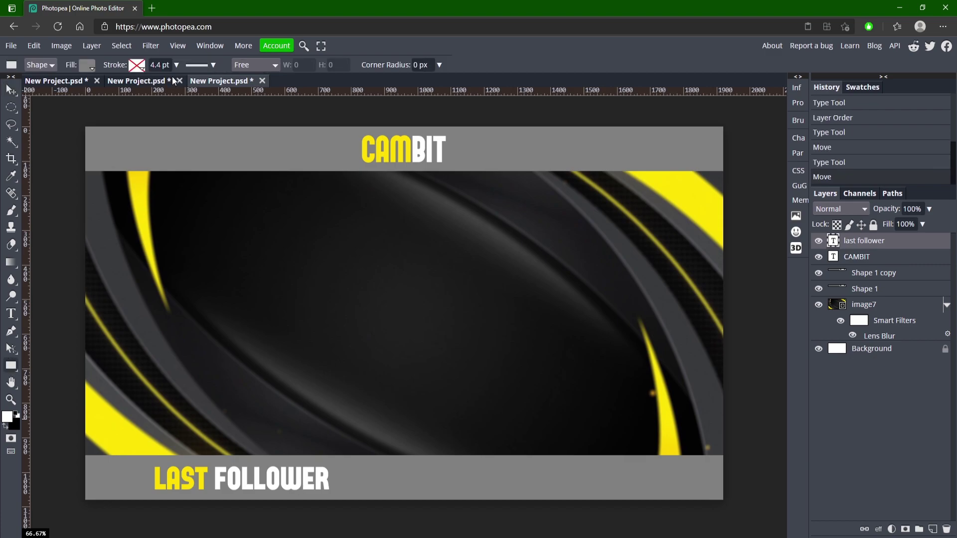
click(89, 66)
click(96, 111)
drag(103, 229, 74, 252)
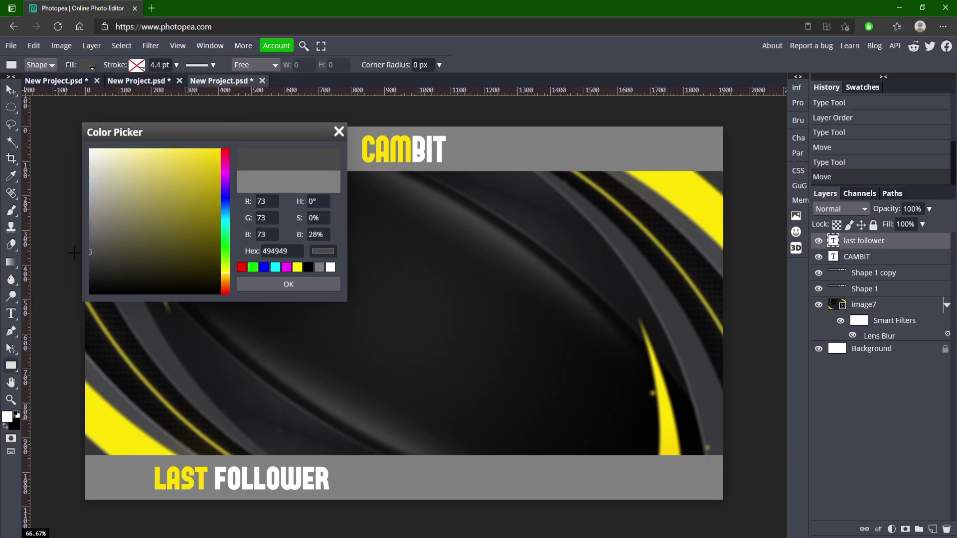
click(306, 280)
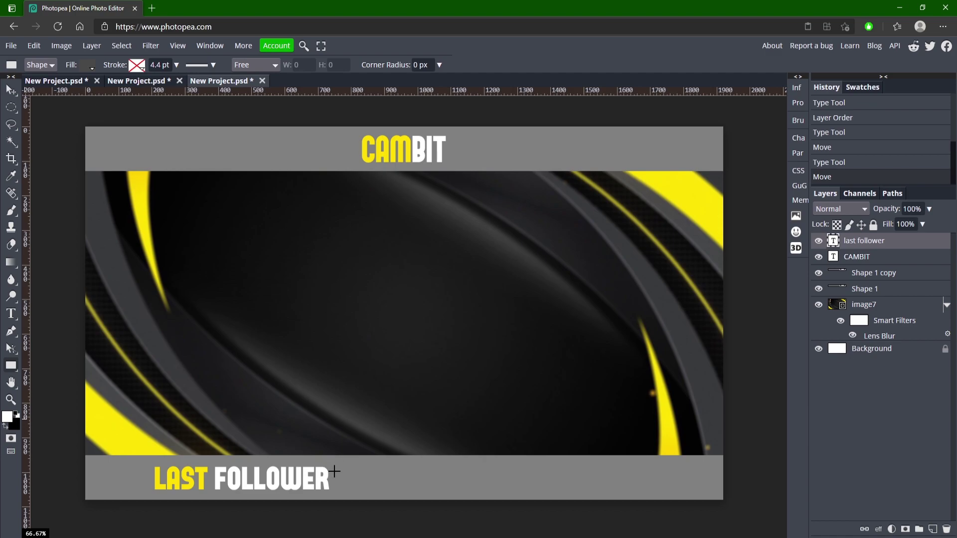
drag(337, 472, 452, 492)
key(ctrl+z)
drag(339, 464, 470, 484)
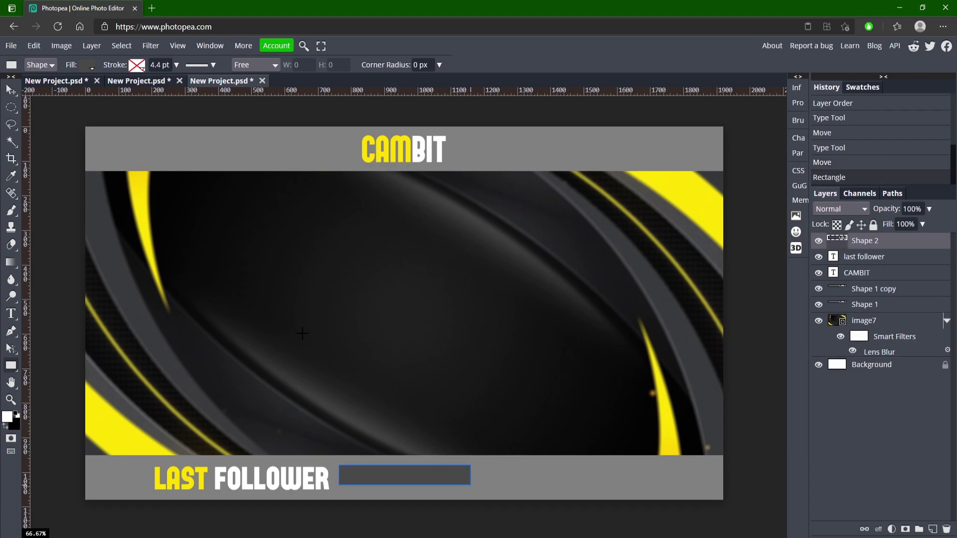
key(v)
drag(404, 469, 396, 474)
click(733, 329)
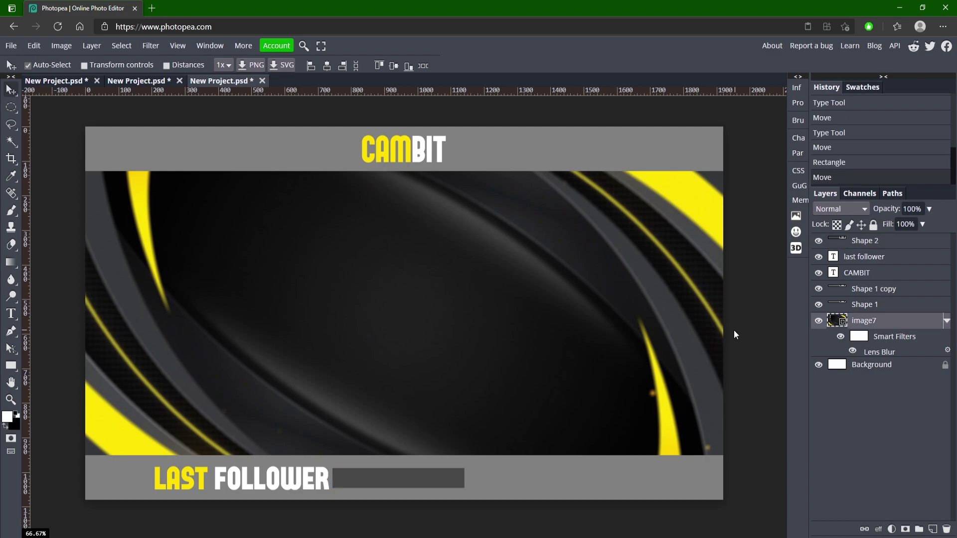
Duplicate the LAST FOLLOWER text together with its dark grey box and move the copies to the right end of the lower band.
click(375, 483)
shift+click(298, 482)
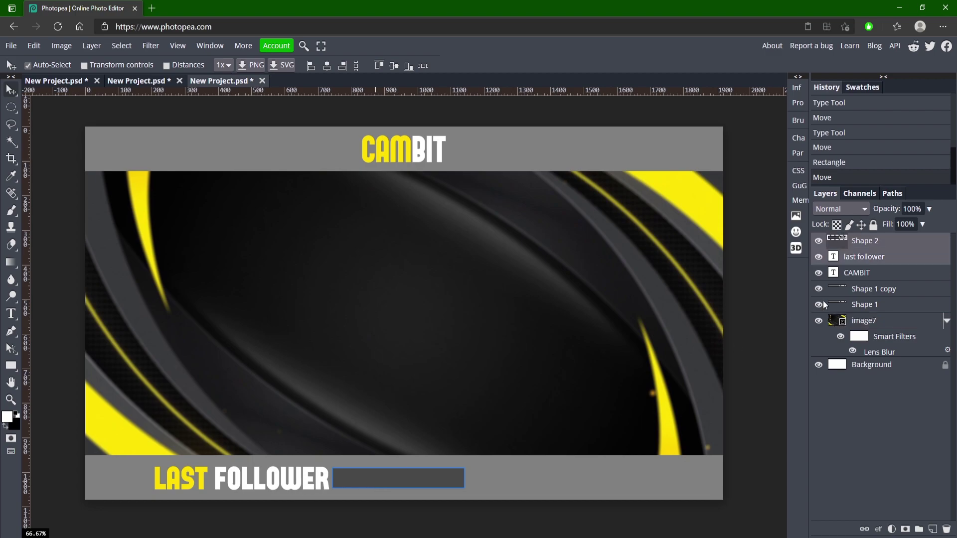
click(881, 256)
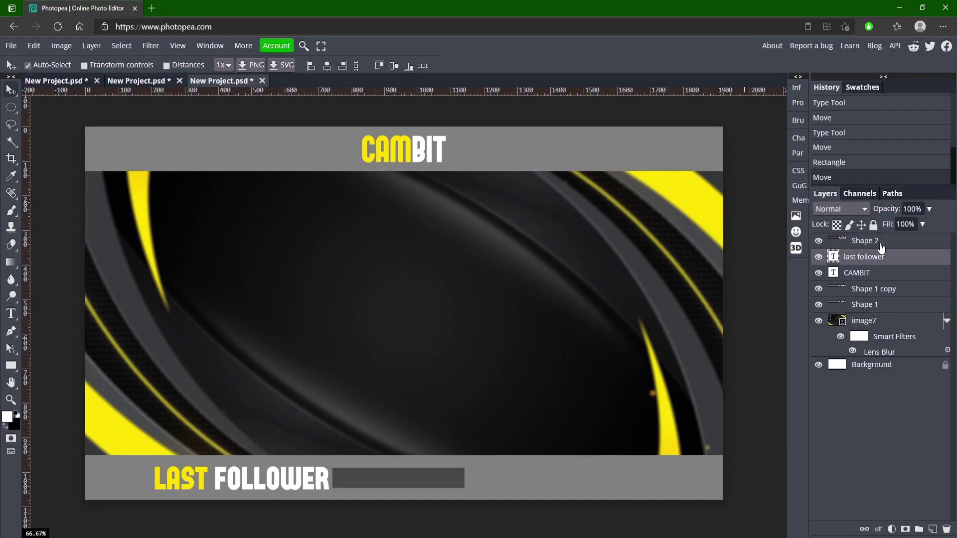
shift+click(882, 242)
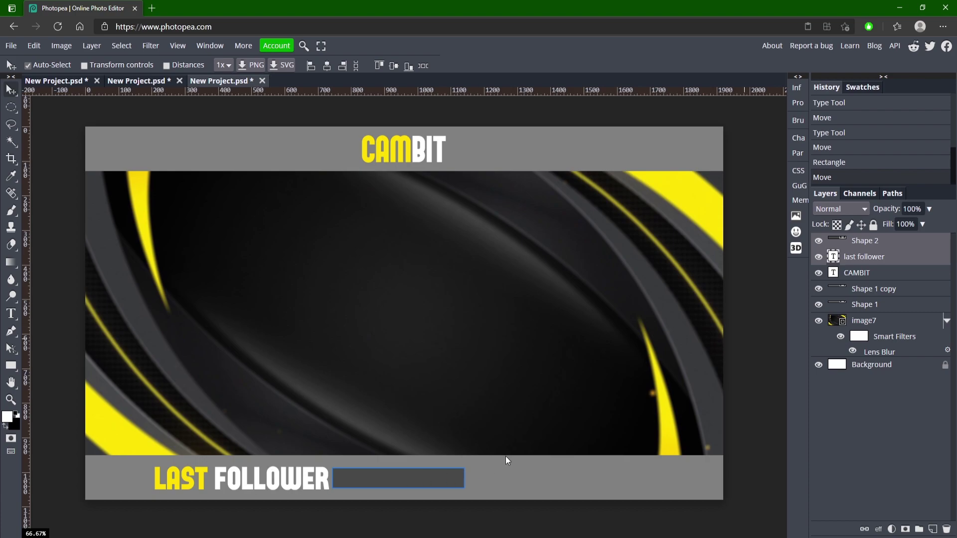
key(ctrl+j)
drag(325, 482, 583, 482)
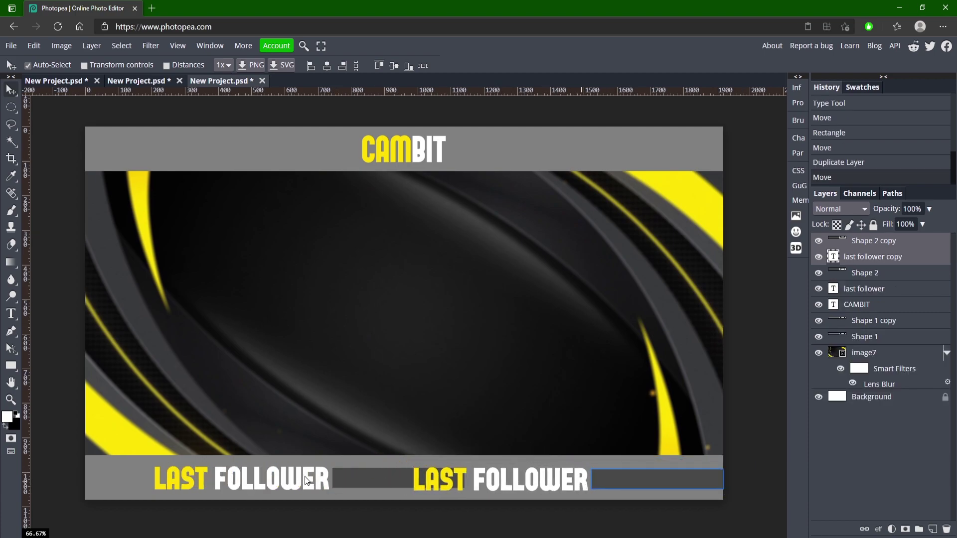
Move the original LAST FOLLOWER text closer to the left edge of the canvas.
click(351, 471)
click(297, 477)
drag(300, 479, 247, 480)
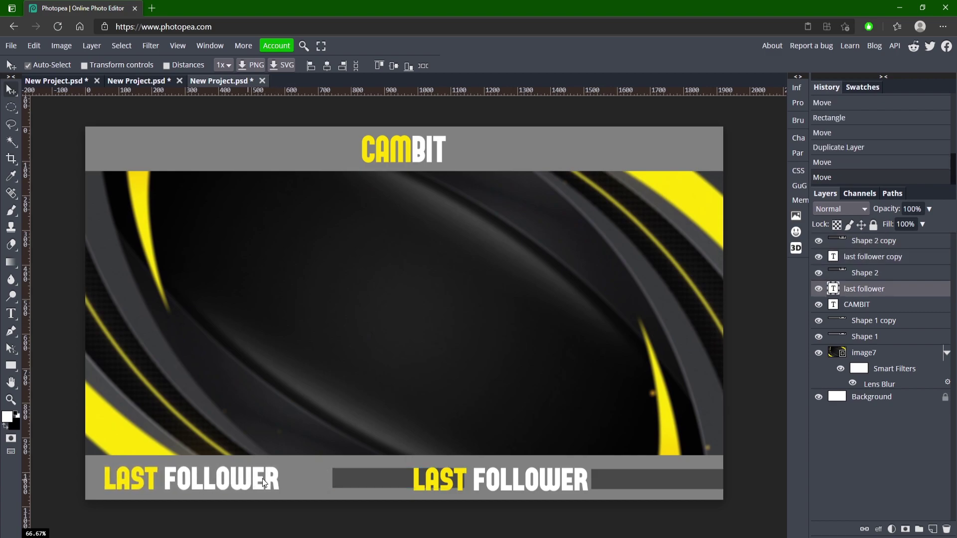